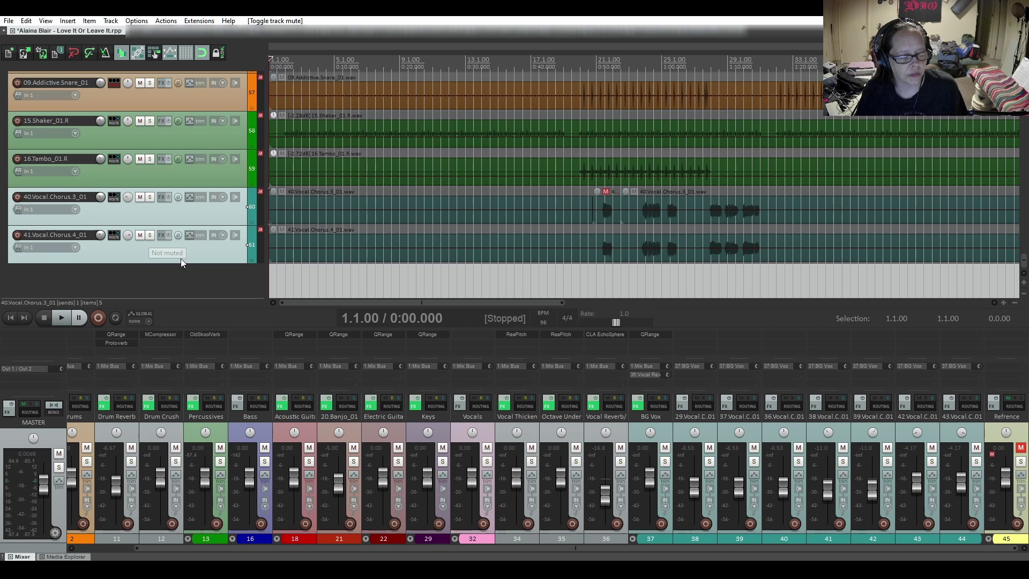
Compact the Refrence folder's child tracks and bring the Vocal.Chorus double and Chorus 5/6 tracks into view.
{"action": "scroll", "coordinate": [151, 208], "scroll_direction": "up", "scroll_amount": 10}
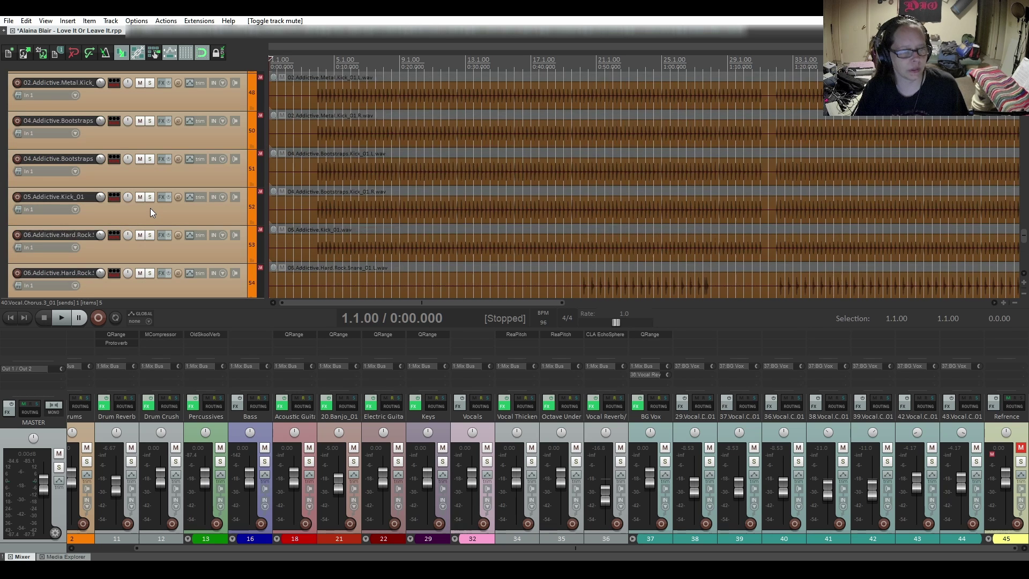
{"action": "left_click", "coordinate": [252, 154]}
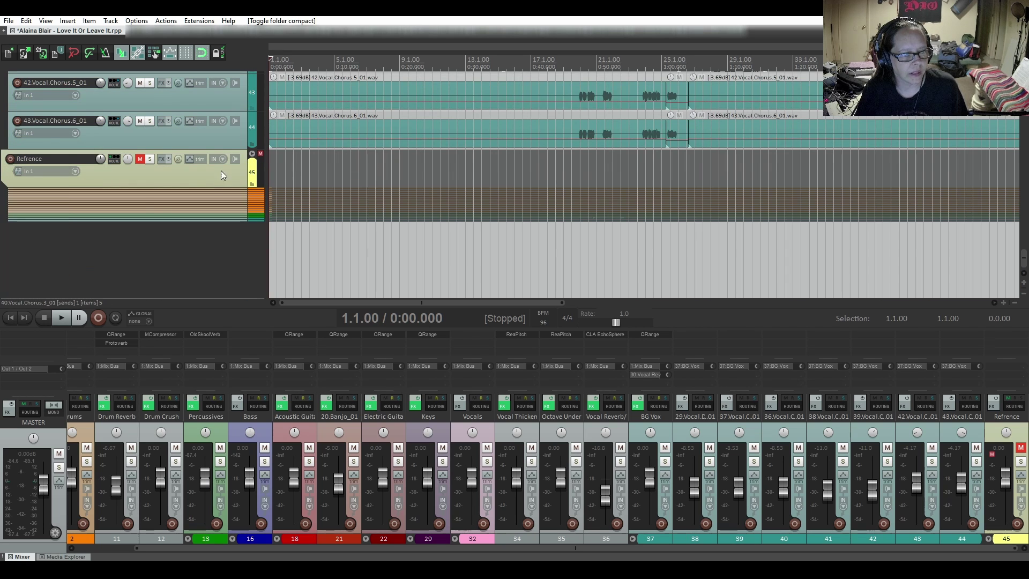
{"action": "scroll", "coordinate": [142, 201], "scroll_direction": "up", "scroll_amount": 4}
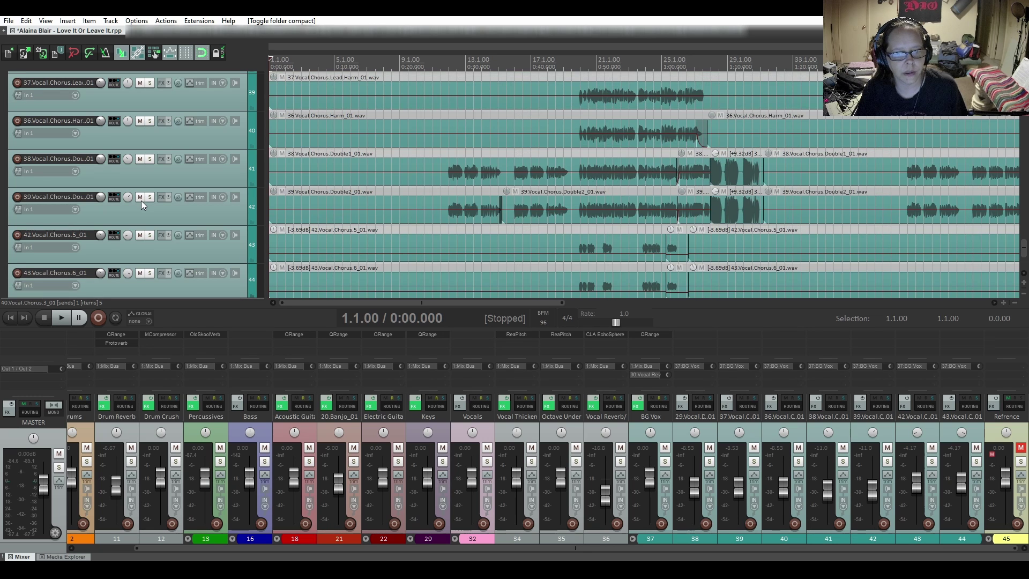
{"action": "scroll", "coordinate": [140, 200], "scroll_direction": "down", "scroll_amount": 1}
{"action": "scroll", "coordinate": [141, 201], "scroll_direction": "up", "scroll_amount": 1}
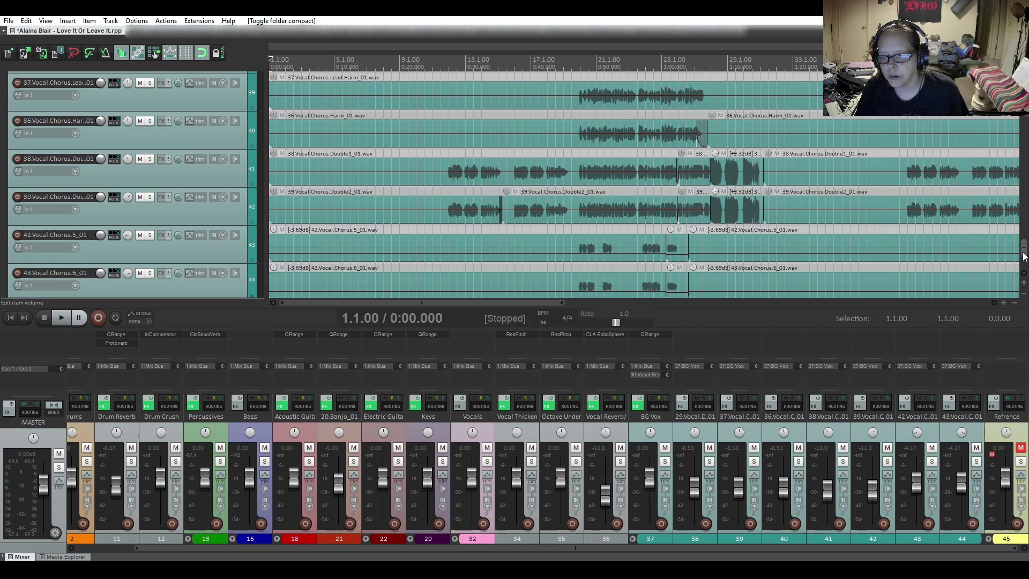
{"action": "scroll", "coordinate": [1023, 257], "scroll_direction": "down", "scroll_amount": 1}
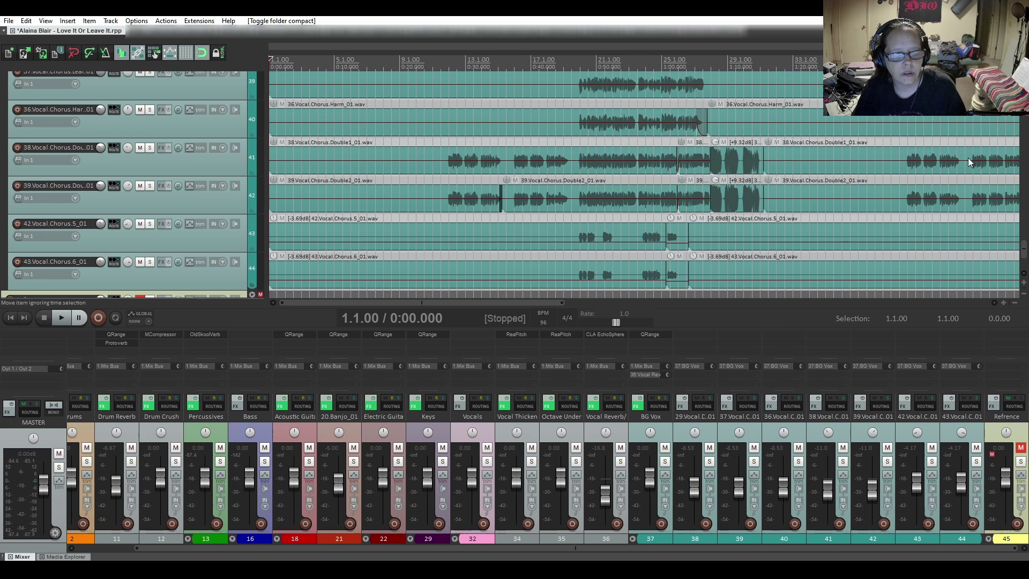
Play from bar 19.3 and solo each chorus double (tracks 38 and 39) in turn.
{"action": "left_click", "coordinate": [572, 70]}
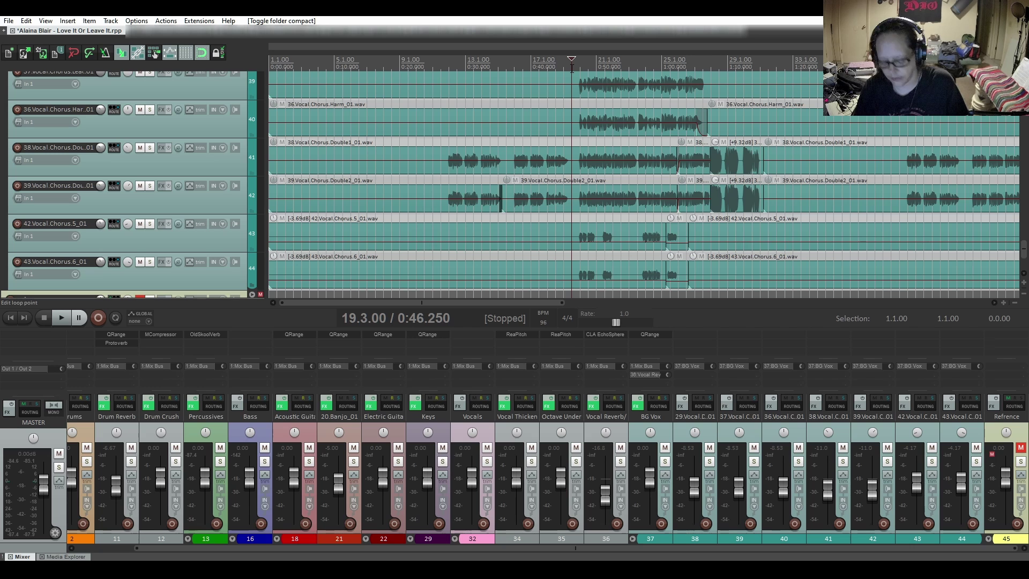
{"action": "key", "text": "space"}
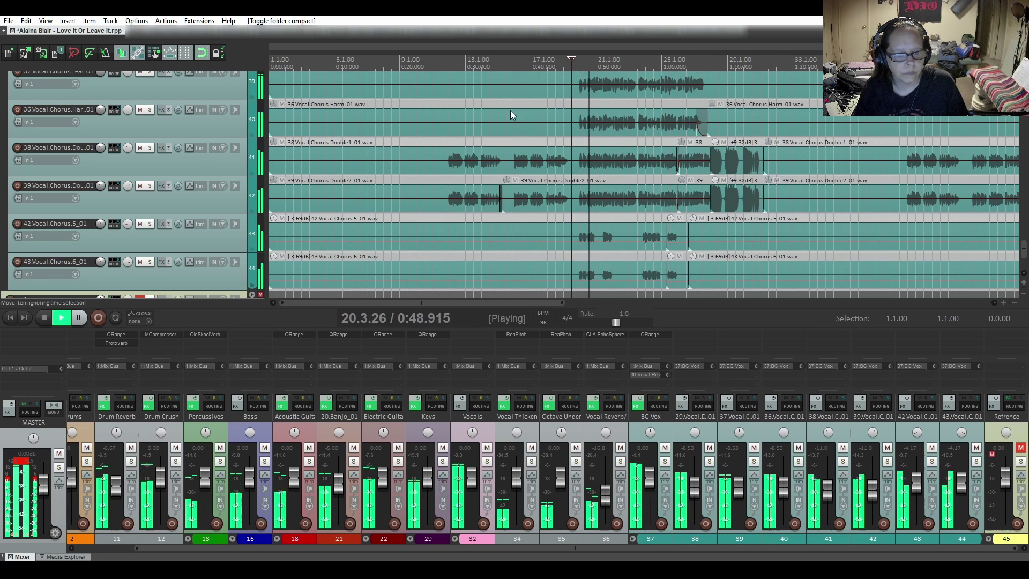
{"action": "left_click", "coordinate": [149, 148]}
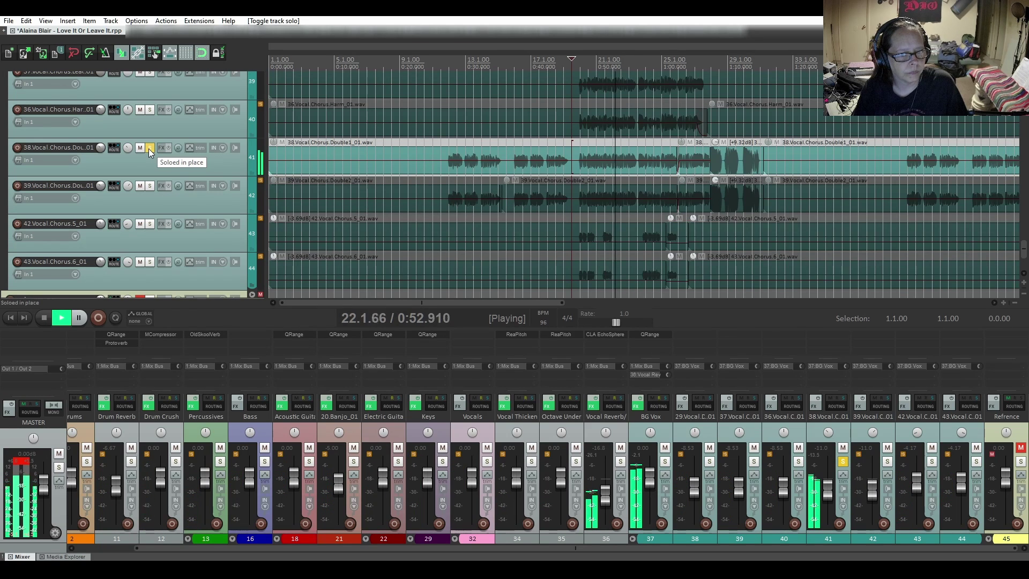
{"action": "left_click", "coordinate": [149, 148]}
{"action": "left_click", "coordinate": [149, 186]}
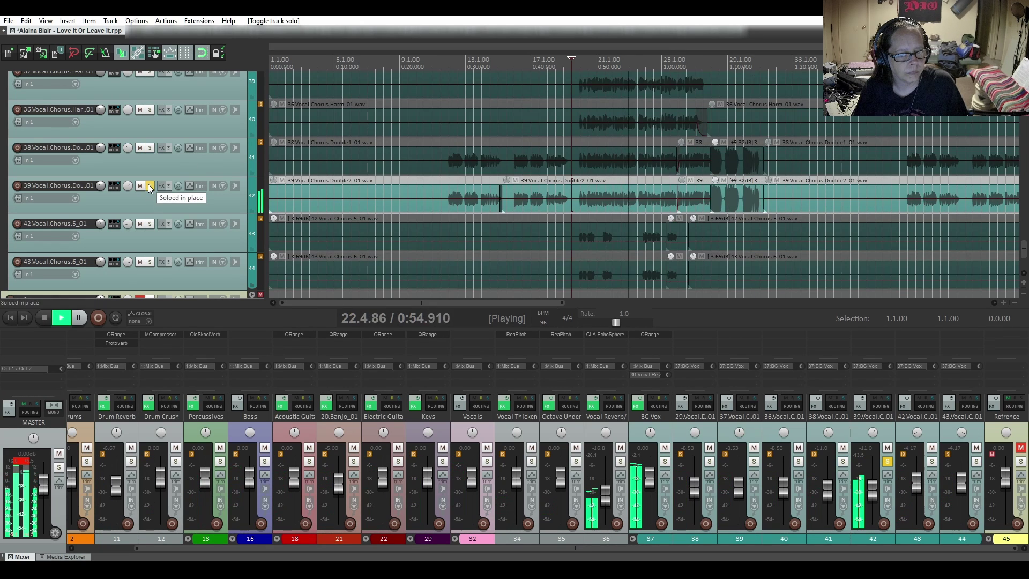
{"action": "left_click", "coordinate": [149, 186]}
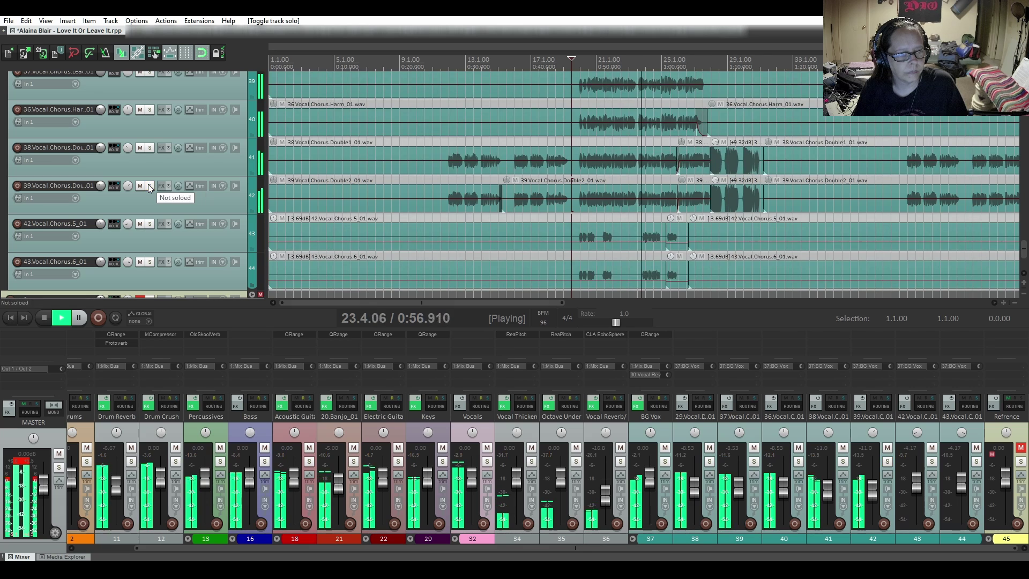
Solo Vocal.Chorus.5 and then Vocal.Chorus.6 briefly, then stop playback.
{"action": "left_click", "coordinate": [152, 224]}
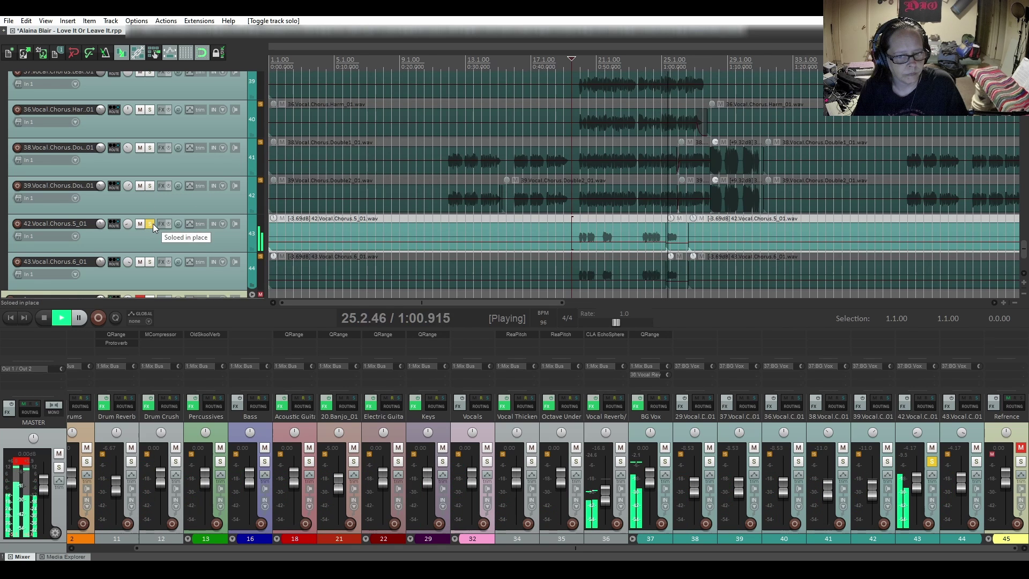
{"action": "left_click", "coordinate": [153, 224]}
{"action": "left_click", "coordinate": [150, 262]}
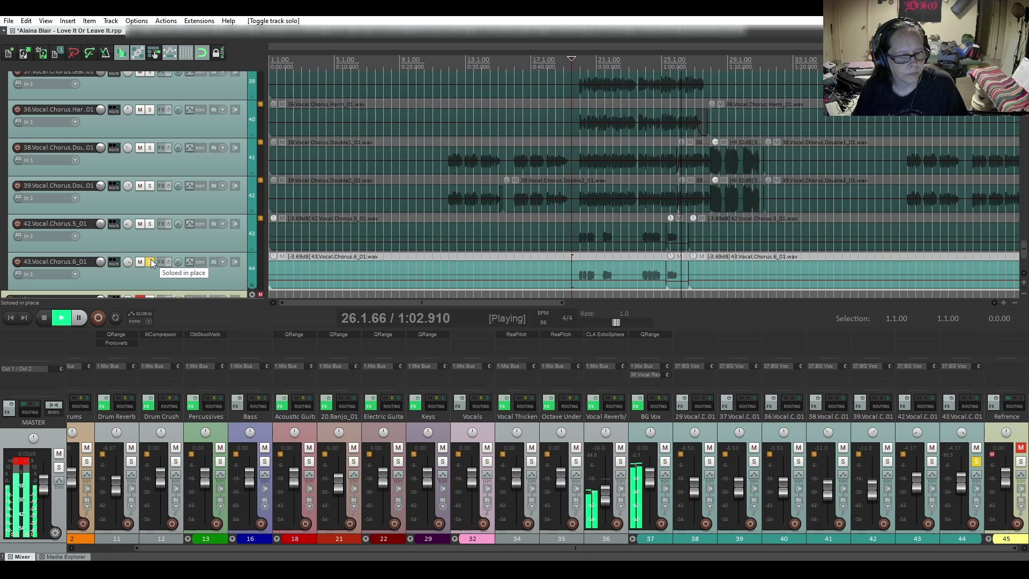
{"action": "left_click", "coordinate": [150, 262]}
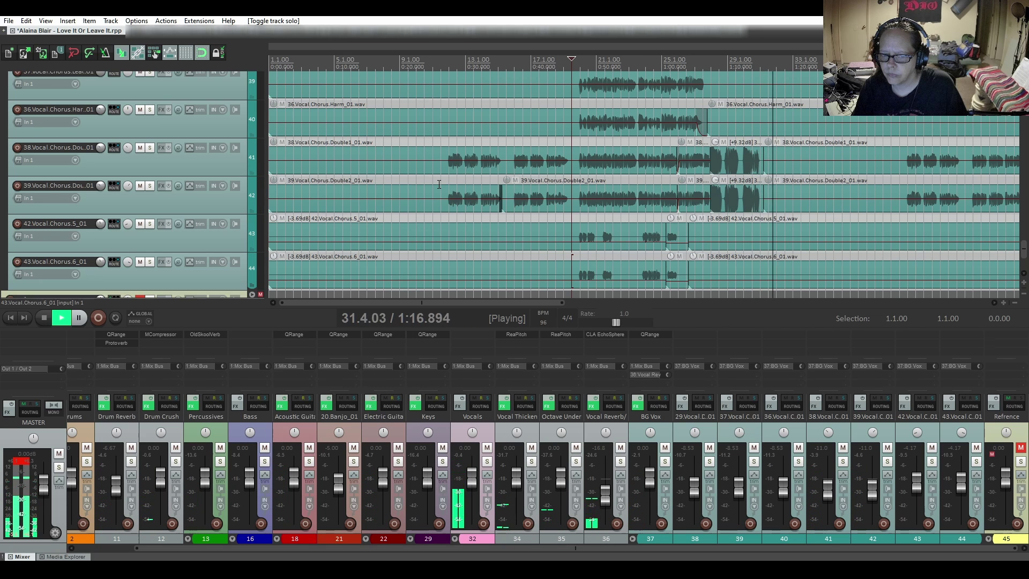
{"action": "key", "text": "space"}
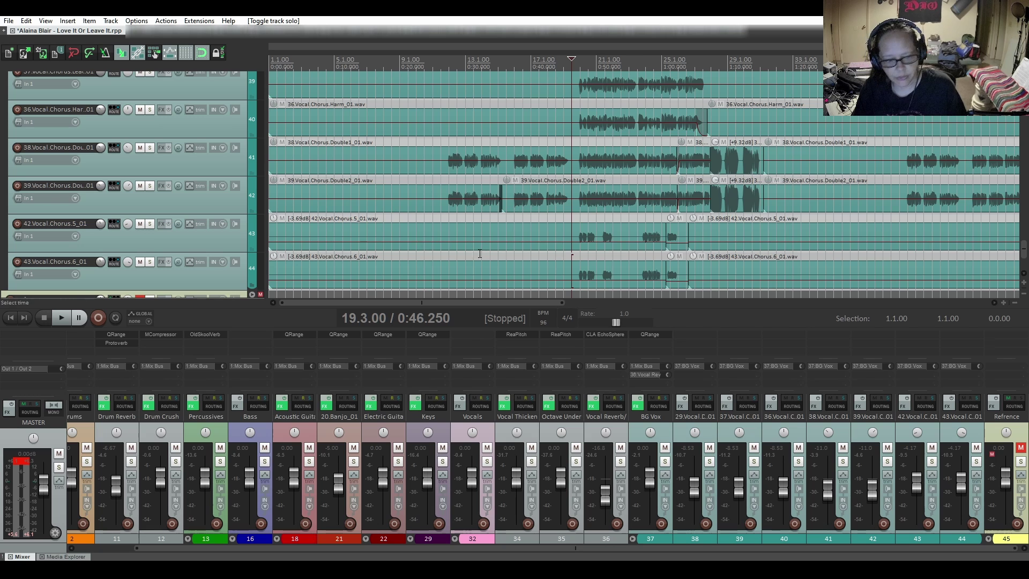
Scroll right, briefly solo Vocal.Chorus.6, then stop playback.
{"action": "left_click_drag", "start_coordinate": [450, 304], "coordinate": [594, 307]}
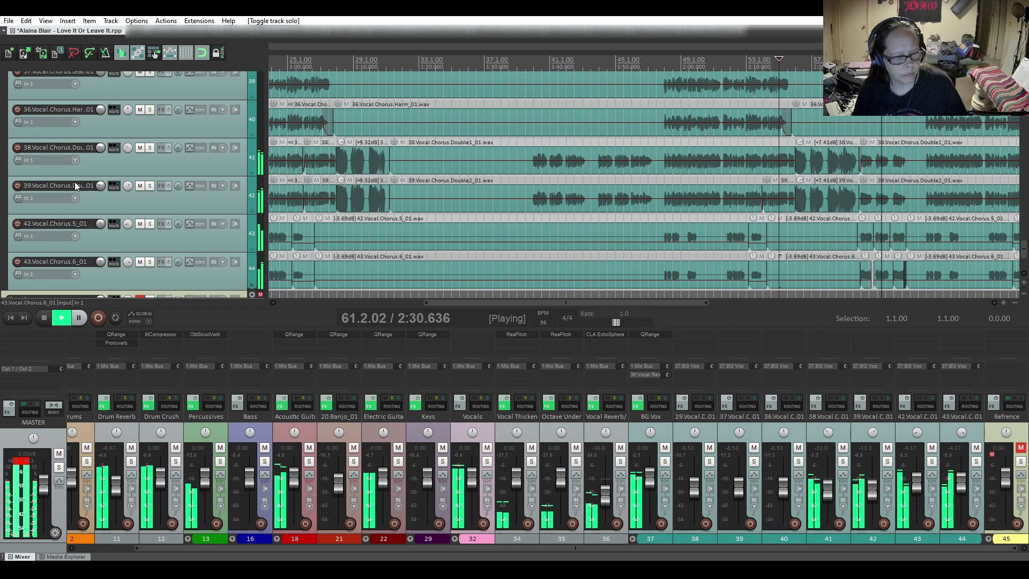
{"action": "left_click", "coordinate": [152, 263]}
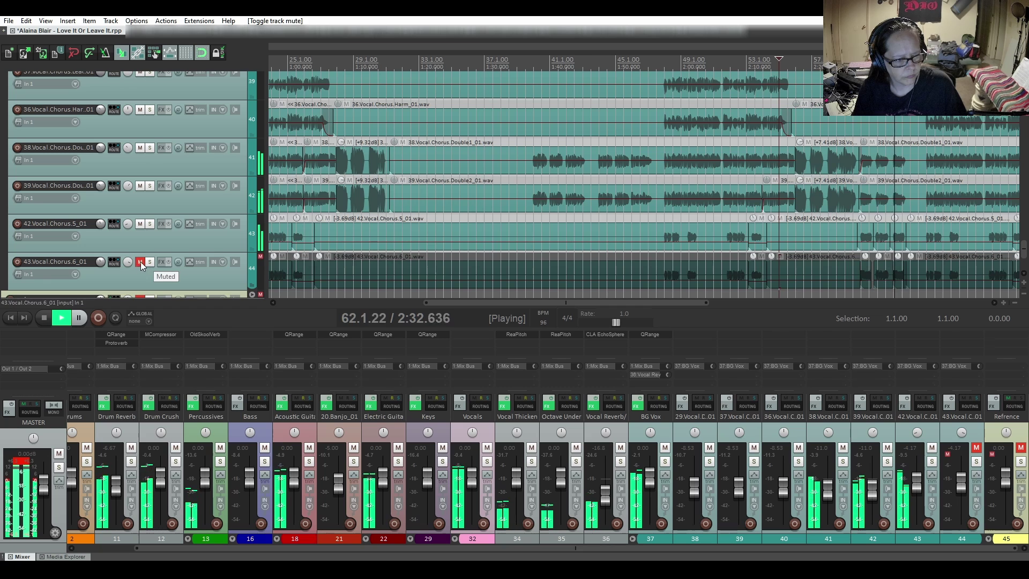
{"action": "left_click", "coordinate": [148, 262]}
{"action": "left_click", "coordinate": [150, 262]}
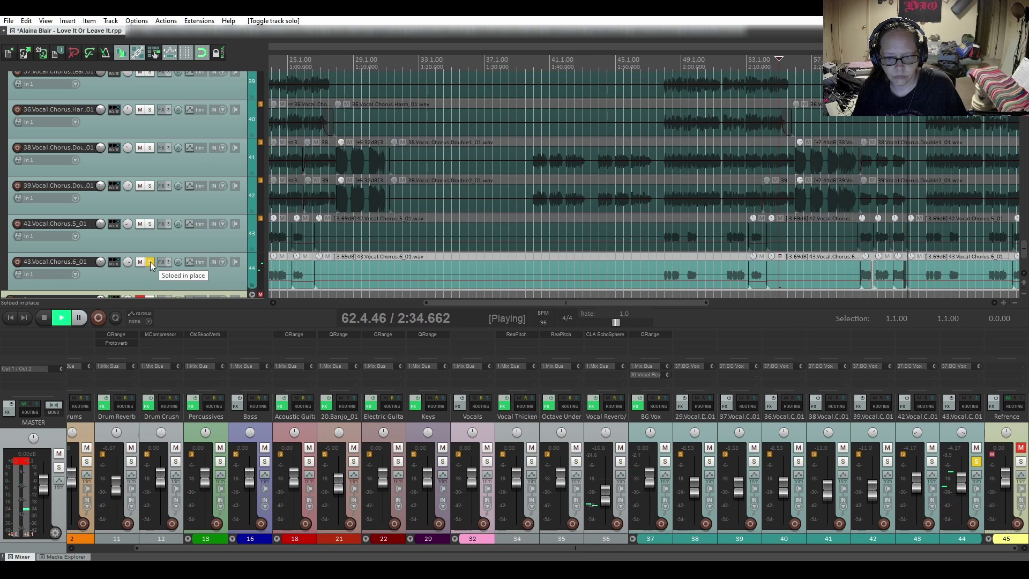
{"action": "left_click", "coordinate": [150, 262]}
{"action": "key", "text": "space"}
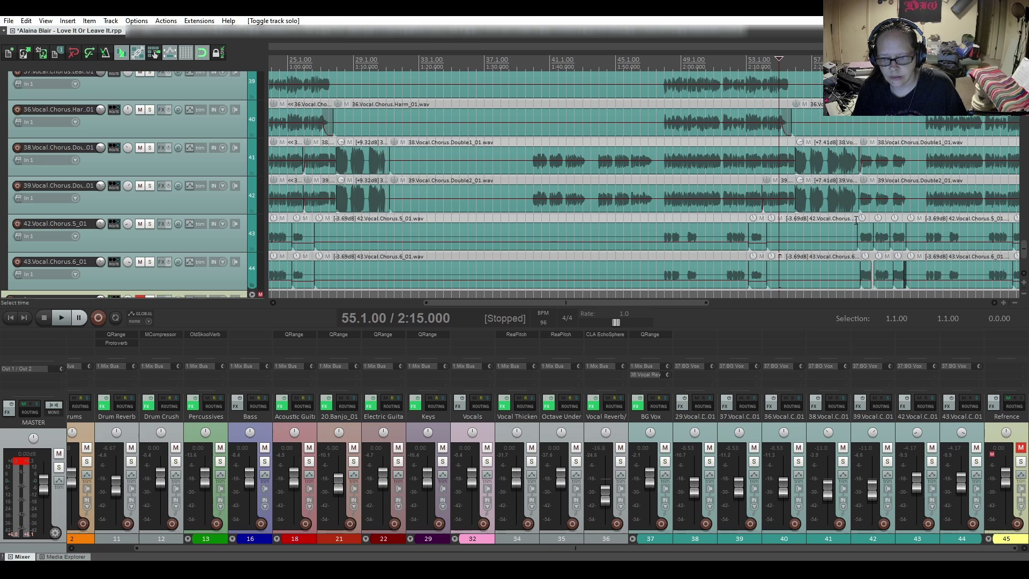
Play Vocal.Chorus.5 soloed from bar 59.3, then unsolo it.
{"action": "left_click", "coordinate": [854, 222]}
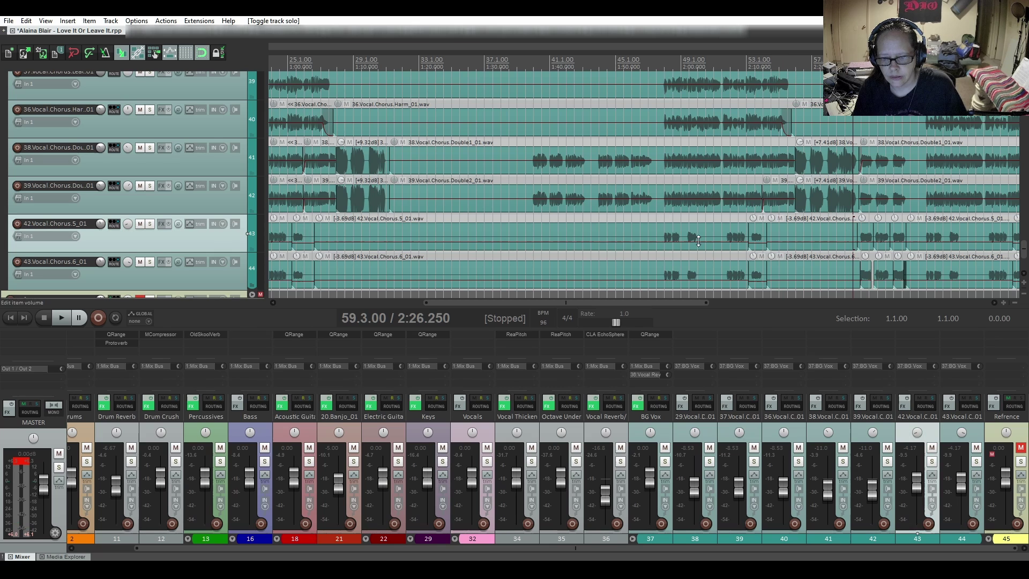
{"action": "left_click", "coordinate": [150, 224]}
{"action": "key", "text": "space"}
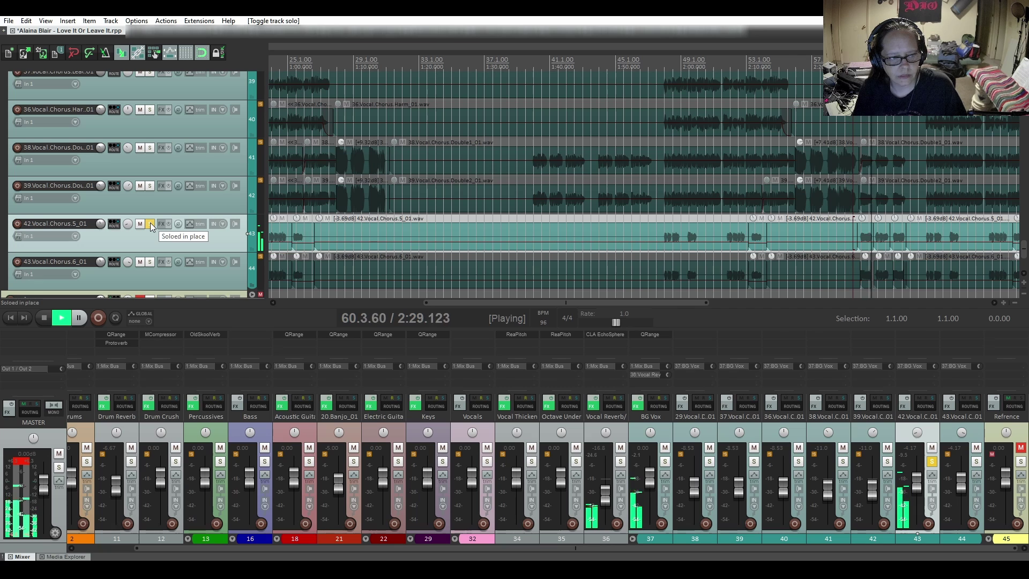
{"action": "key", "text": "space"}
{"action": "left_click", "coordinate": [150, 225]}
Play Vocal.Chorus.6 soloed from bar 59.3, then unsolo it.
{"action": "left_click", "coordinate": [153, 262]}
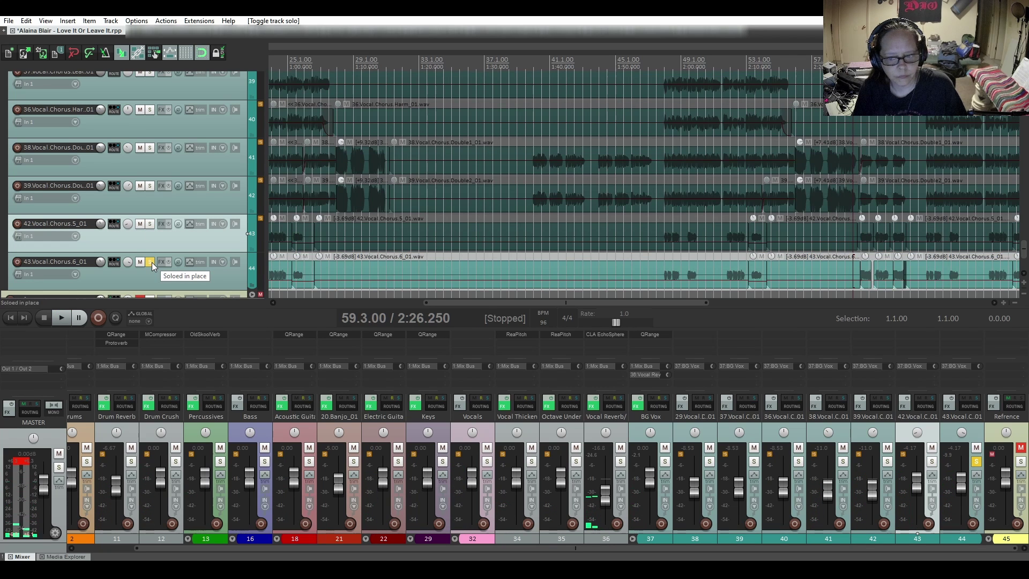
{"action": "key", "text": "space"}
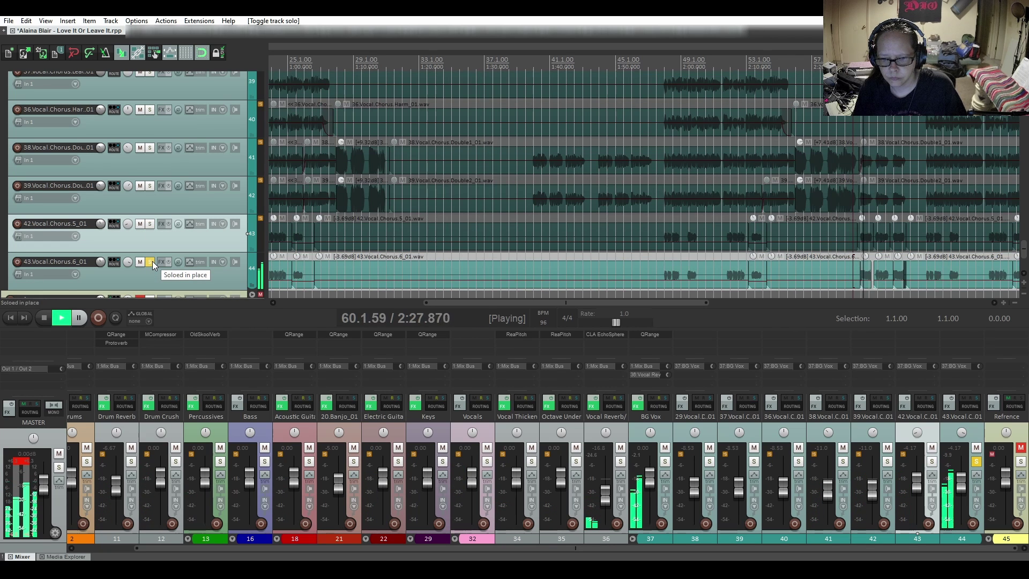
{"action": "key", "text": "space"}
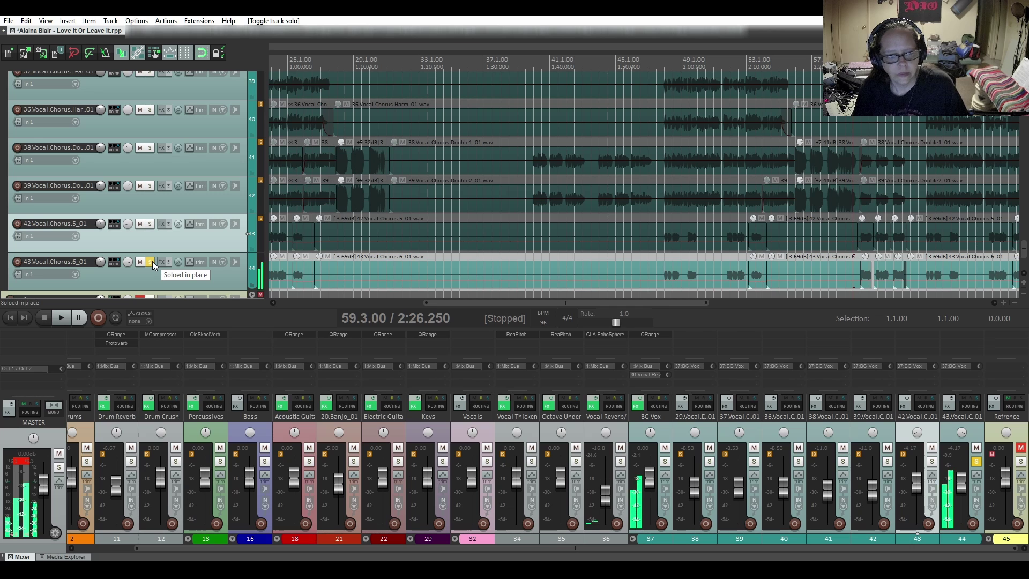
{"action": "left_click", "coordinate": [151, 262]}
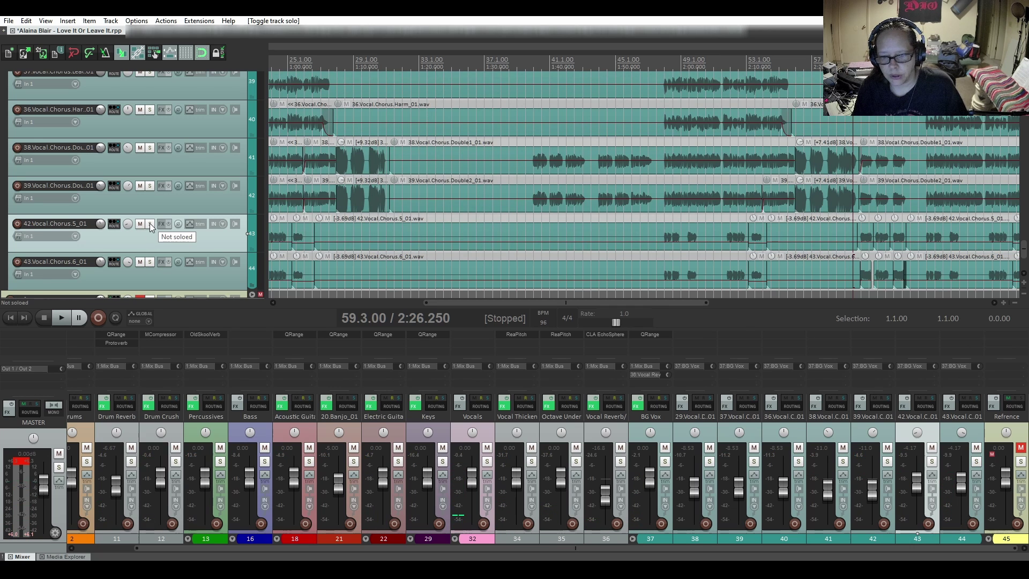
Lower the five short clips near bar 60 on Vocal.Chorus.5 and 6 to about -6.72 dB.
{"action": "left_click", "coordinate": [869, 234]}
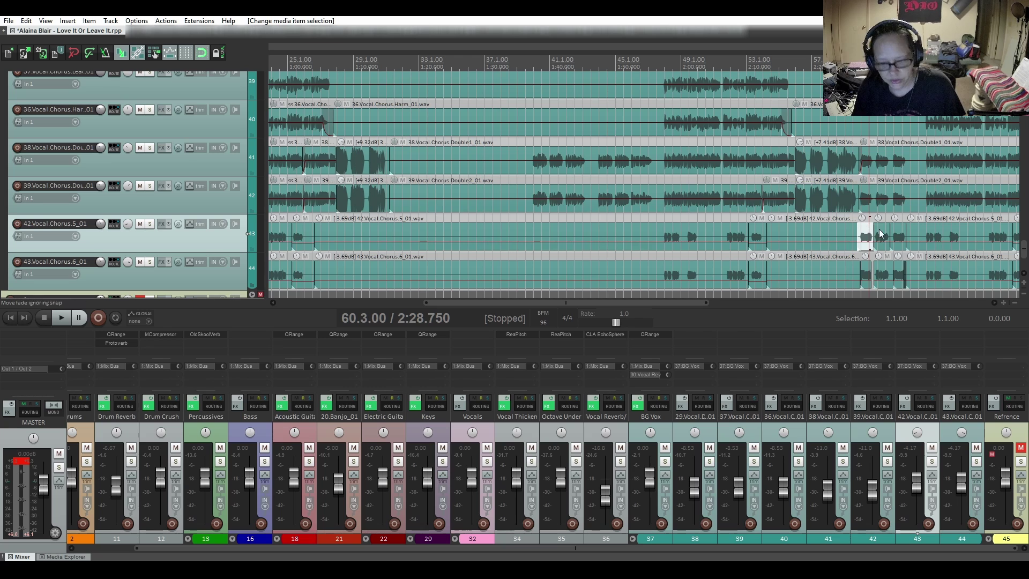
{"action": "left_click", "coordinate": [882, 233], "text": "shift"}
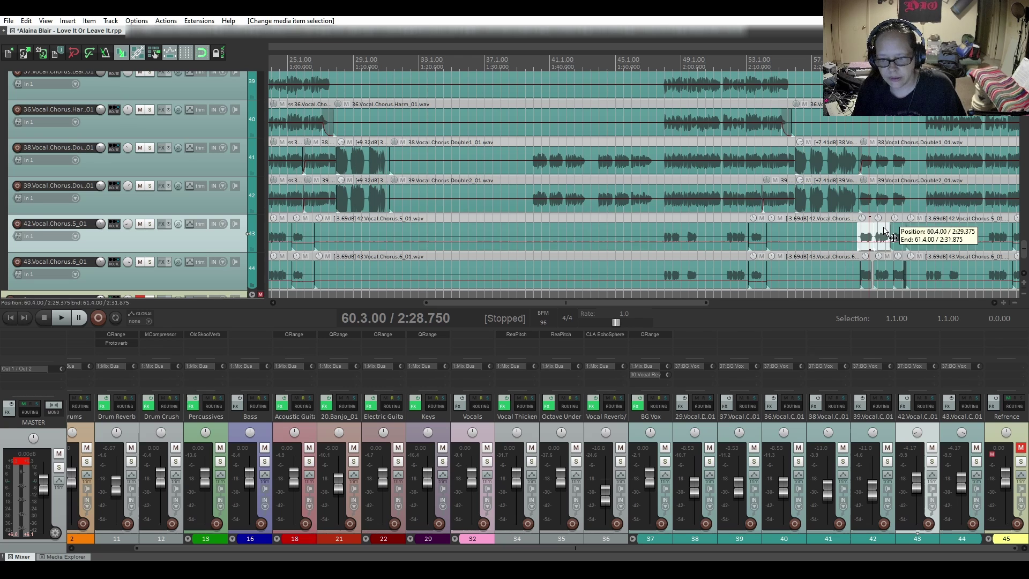
{"action": "left_click", "coordinate": [867, 272], "text": "shift"}
{"action": "left_click", "coordinate": [885, 271], "text": "shift"}
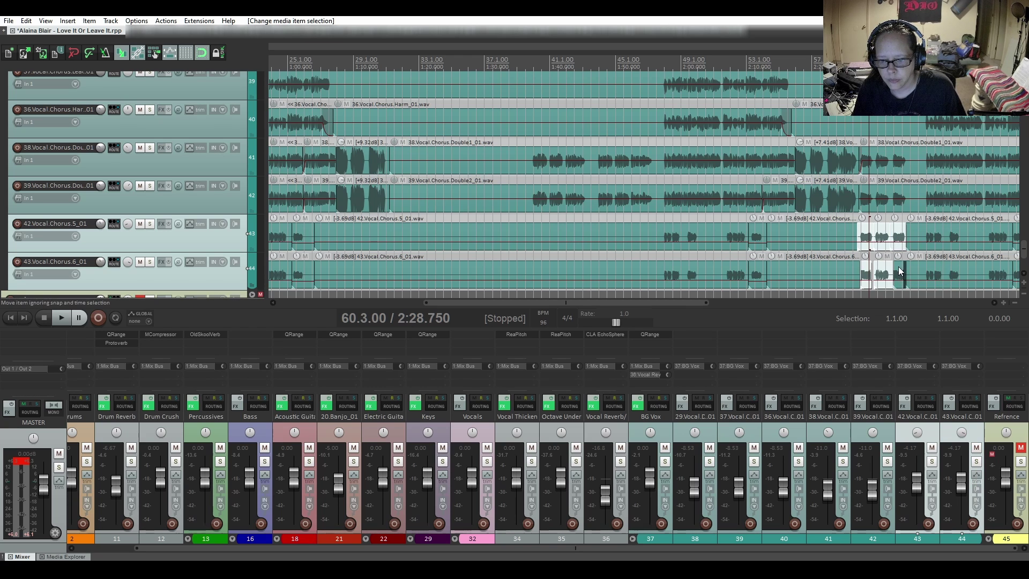
{"action": "left_click", "coordinate": [900, 272], "text": "shift"}
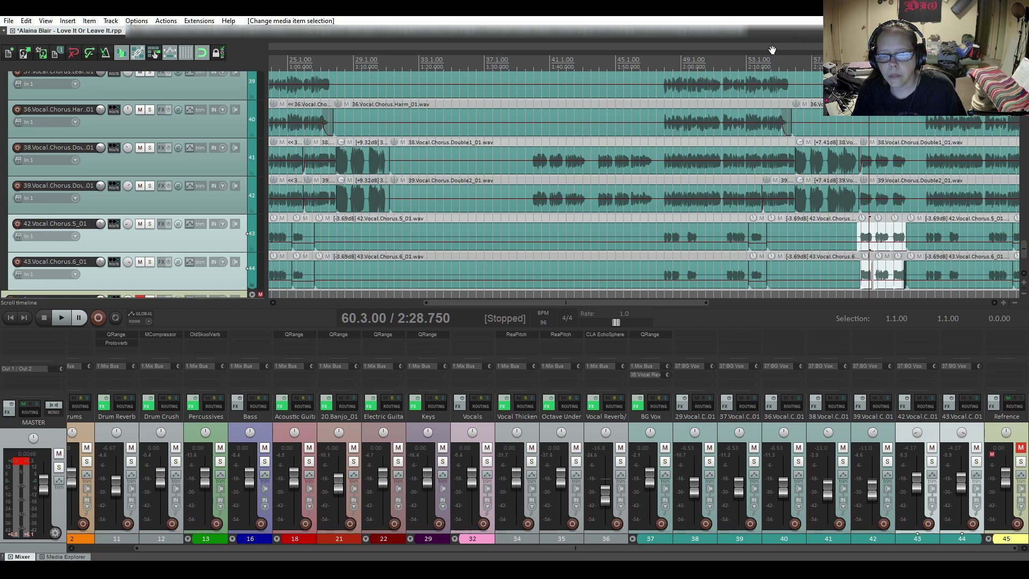
{"action": "key", "text": "space"}
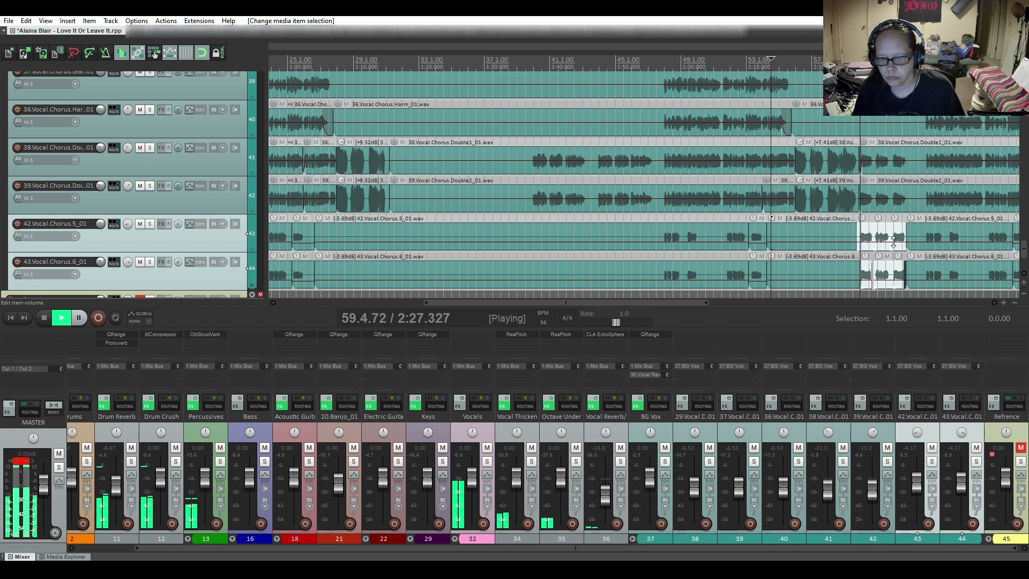
{"action": "left_click_drag", "start_coordinate": [894, 231], "coordinate": [893, 244]}
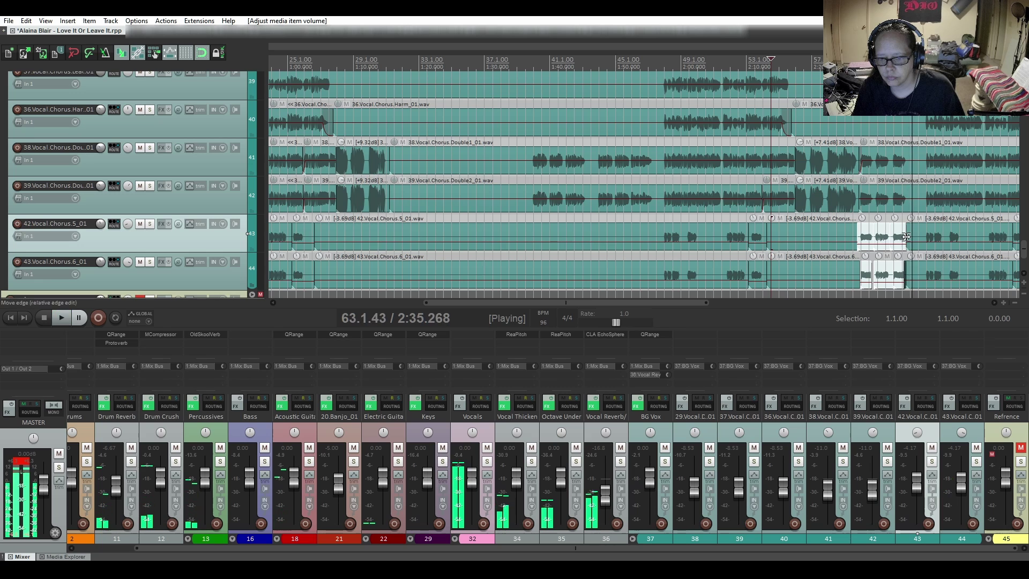
{"action": "key", "text": "space"}
Move the edit position to bar 58.3, stop playback, and scroll to the later choruses.
{"action": "key", "text": "Right"}
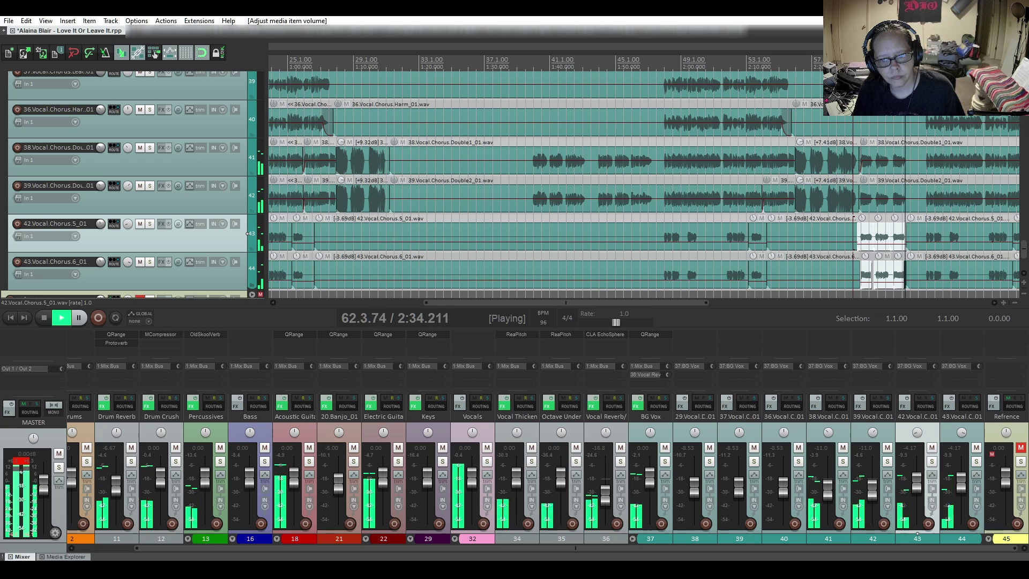
{"action": "key", "text": "space"}
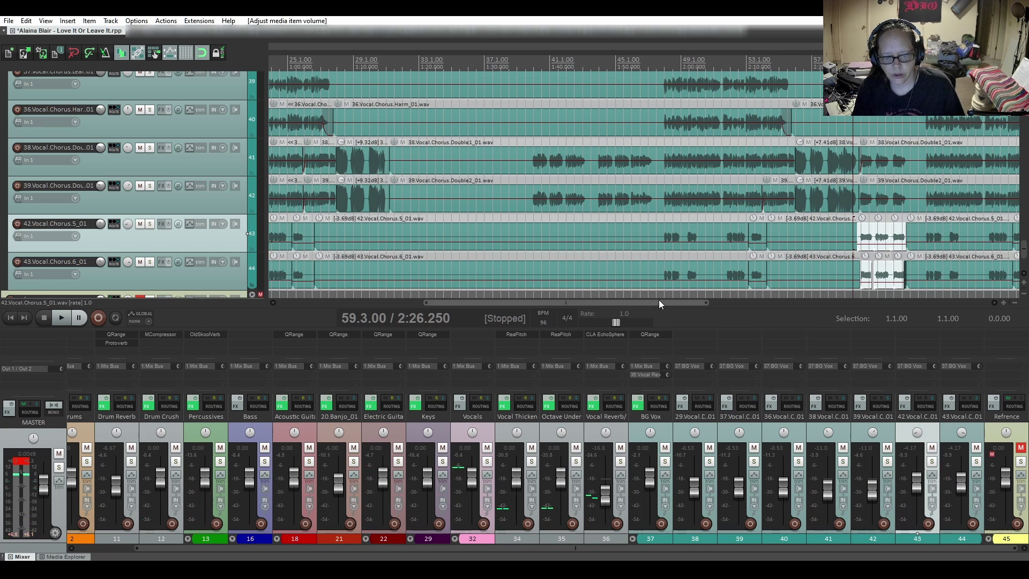
{"action": "left_click_drag", "start_coordinate": [658, 301], "coordinate": [812, 316]}
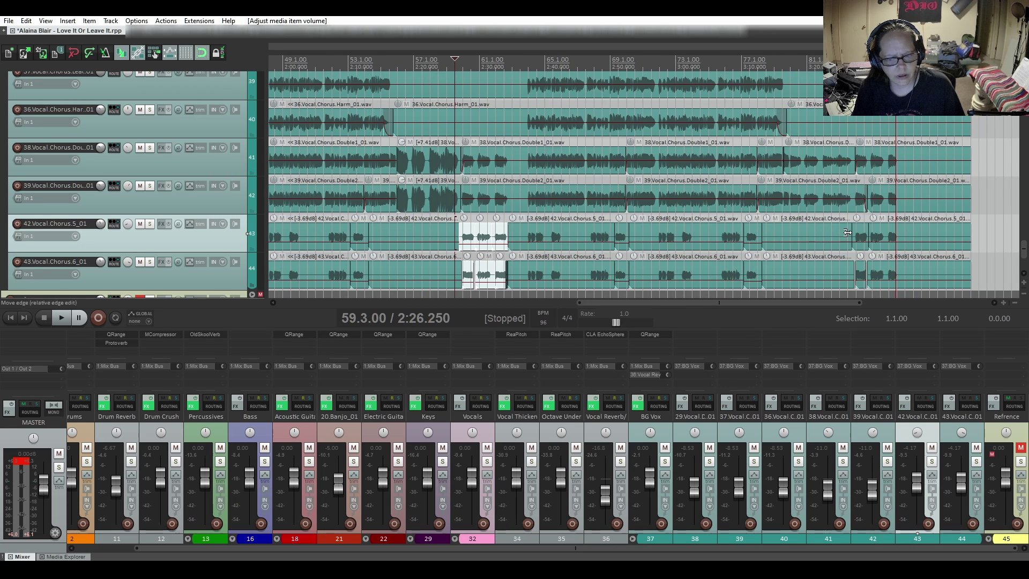
Set the edit position at 83.3 and lower the last four Chorus 5 and 6 items to -6.02 dB.
{"action": "left_click", "coordinate": [848, 216]}
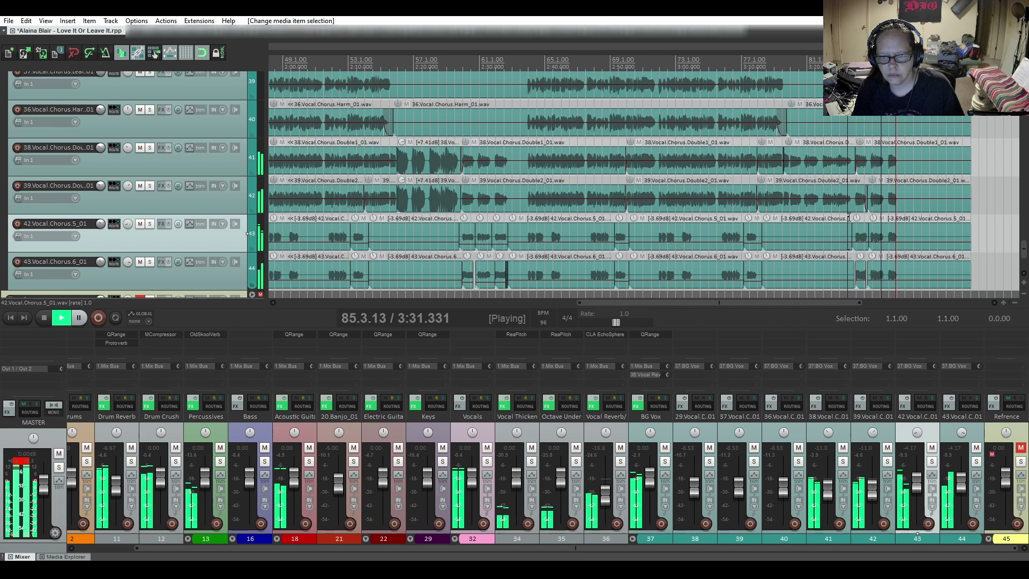
{"action": "key", "text": "space"}
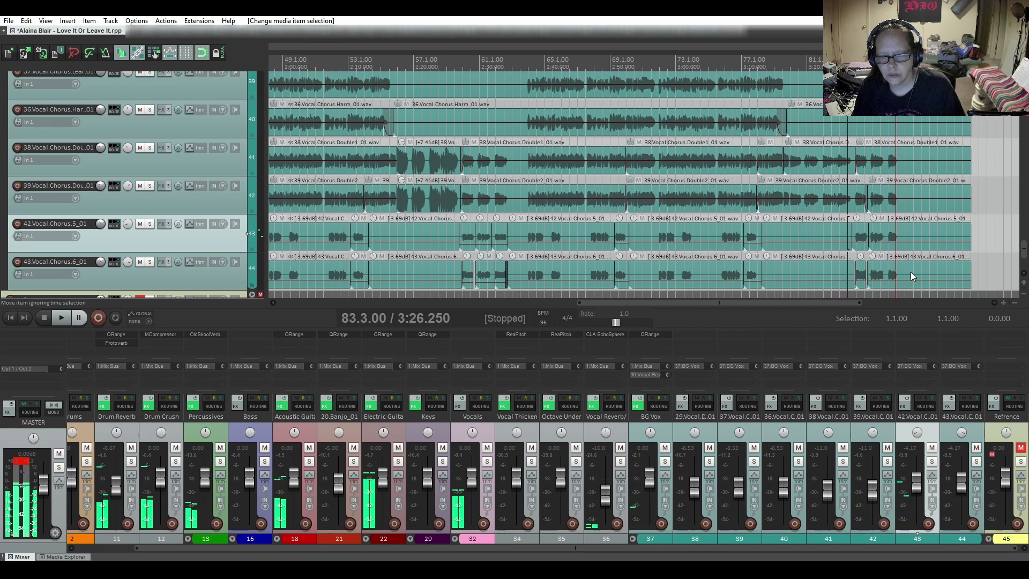
{"action": "left_click", "coordinate": [861, 248]}
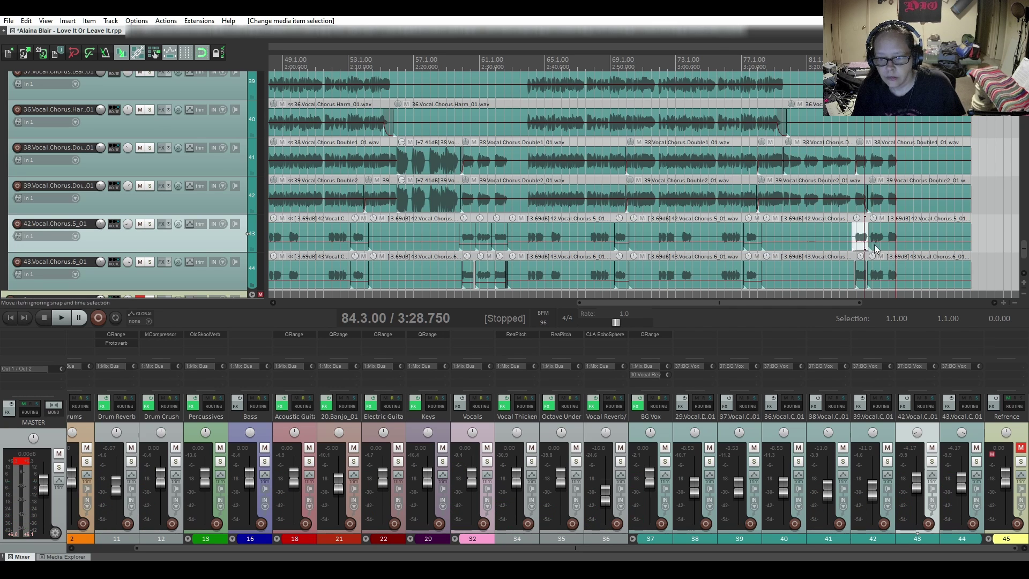
{"action": "left_click", "coordinate": [875, 248], "text": "ctrl"}
{"action": "left_click", "coordinate": [861, 271], "text": "ctrl"}
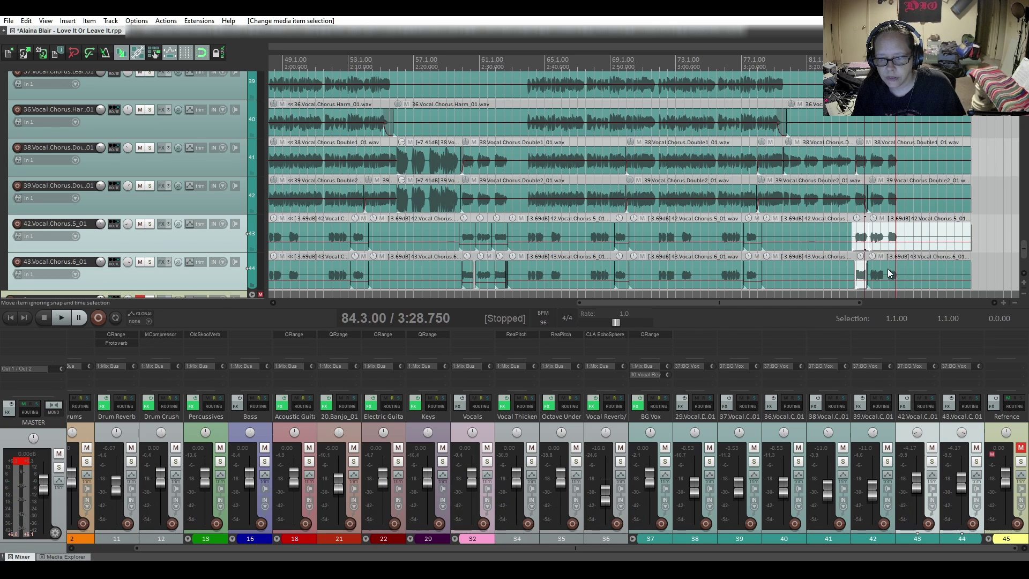
{"action": "left_click", "coordinate": [892, 271], "text": "ctrl"}
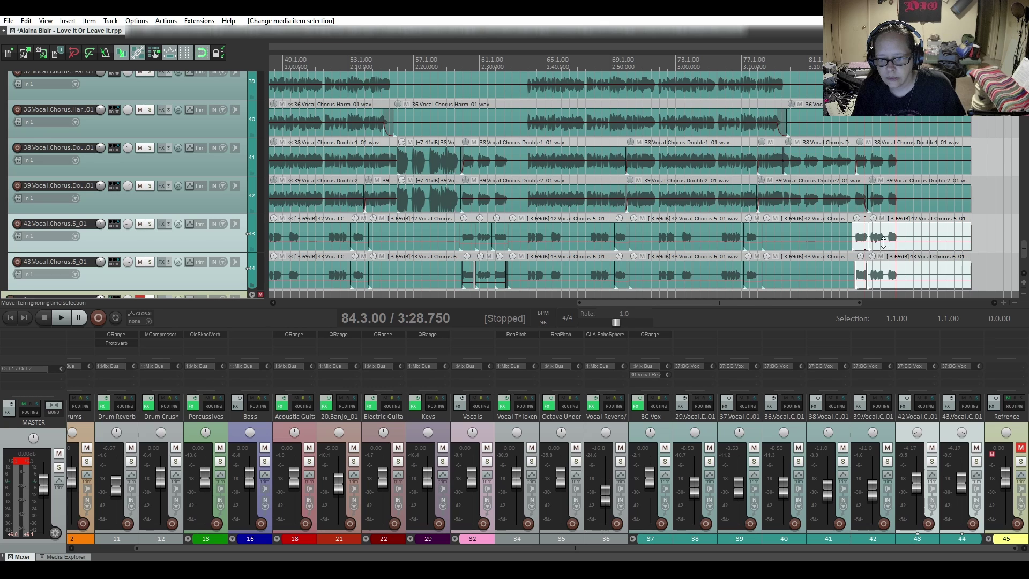
{"action": "left_click_drag", "start_coordinate": [883, 243], "coordinate": [883, 245]}
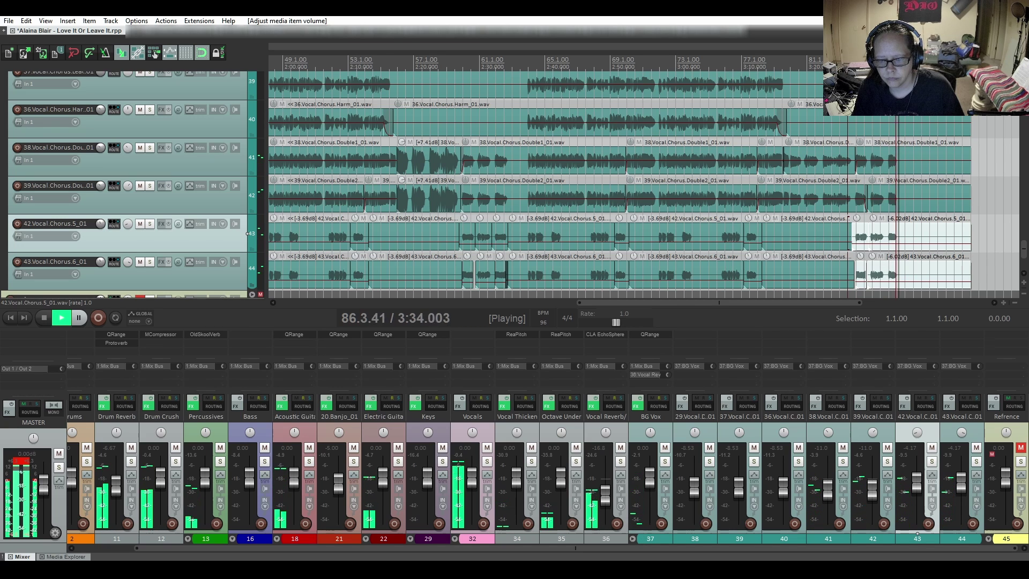
{"action": "key", "text": "space"}
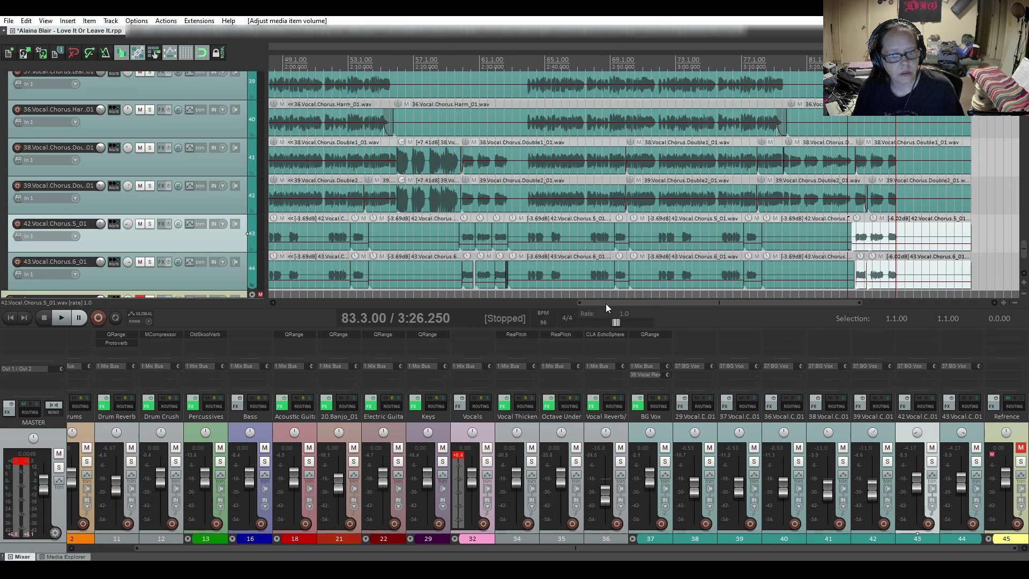
{"action": "left_click_drag", "start_coordinate": [606, 303], "coordinate": [233, 279]}
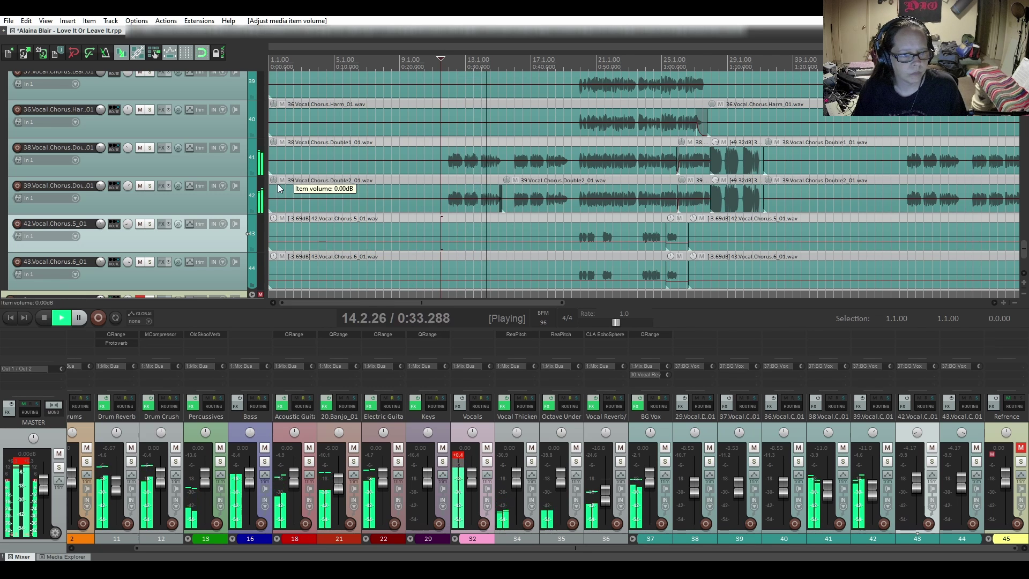
{"action": "scroll", "coordinate": [192, 178], "scroll_direction": "down", "scroll_amount": 1}
{"action": "scroll", "coordinate": [192, 178], "scroll_direction": "up", "scroll_amount": 1}
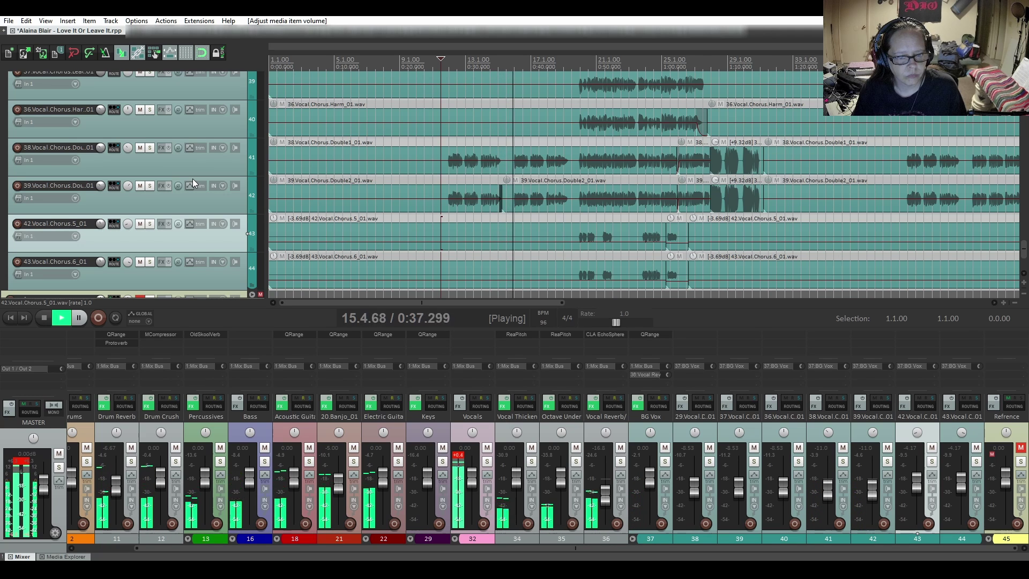
Split the Chorus Double1 and Double2 items at 11.3.00.
{"action": "key", "text": "space"}
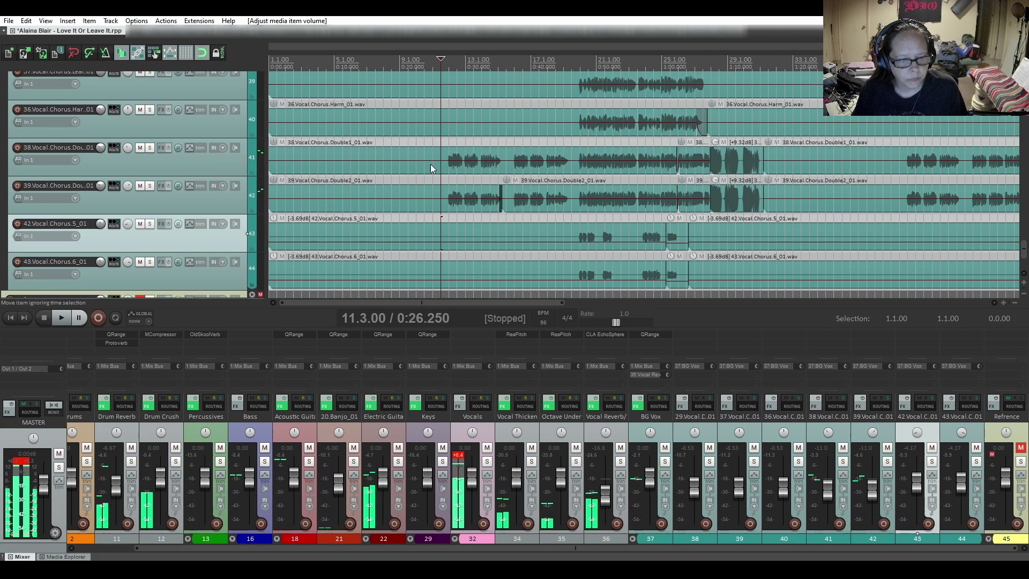
{"action": "left_click", "coordinate": [439, 167]}
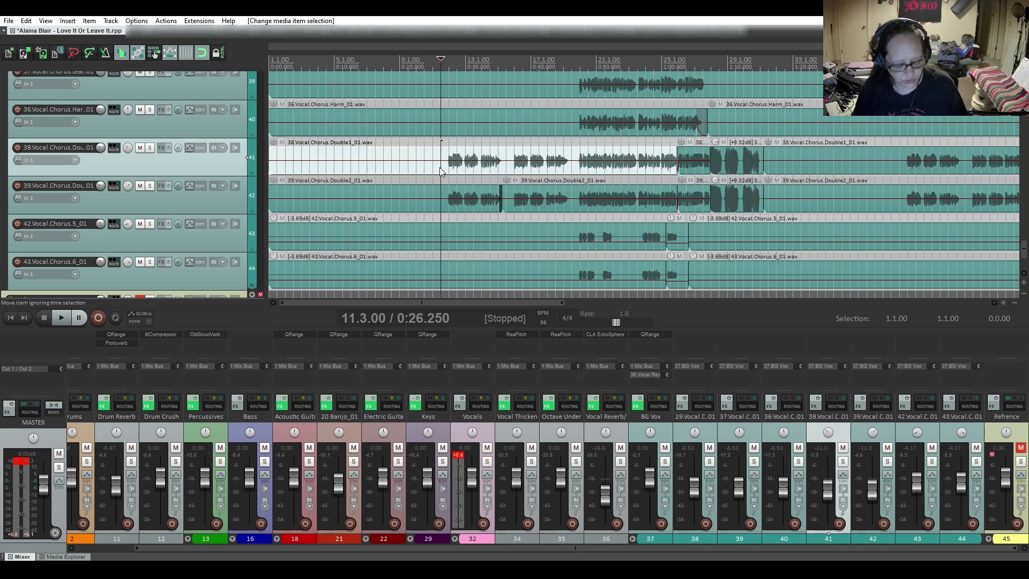
{"action": "key", "text": "s"}
{"action": "left_click", "coordinate": [442, 202]}
{"action": "key", "text": "s"}
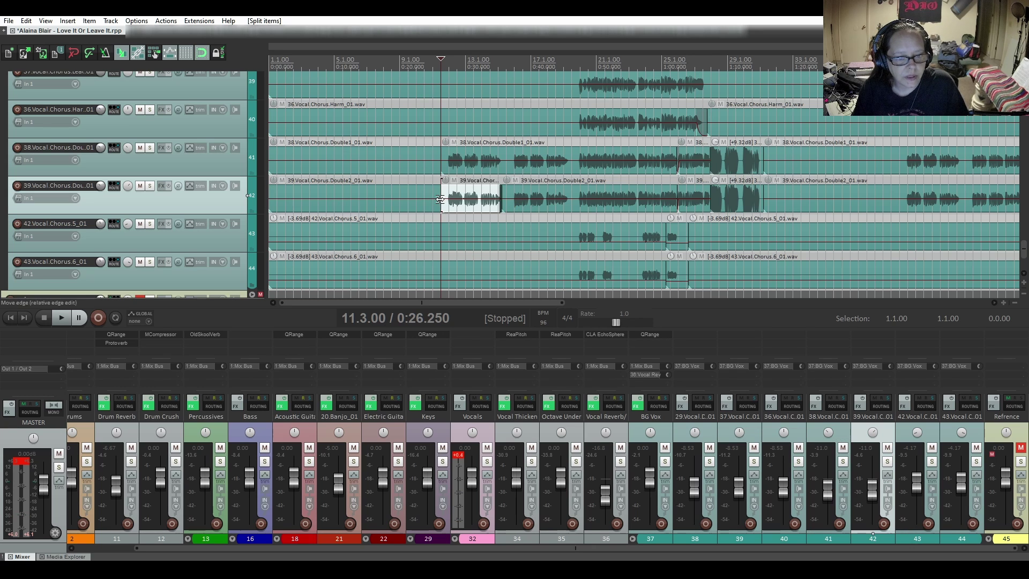
Split both Chorus Double items at 19.3.00.
{"action": "left_click", "coordinate": [571, 202]}
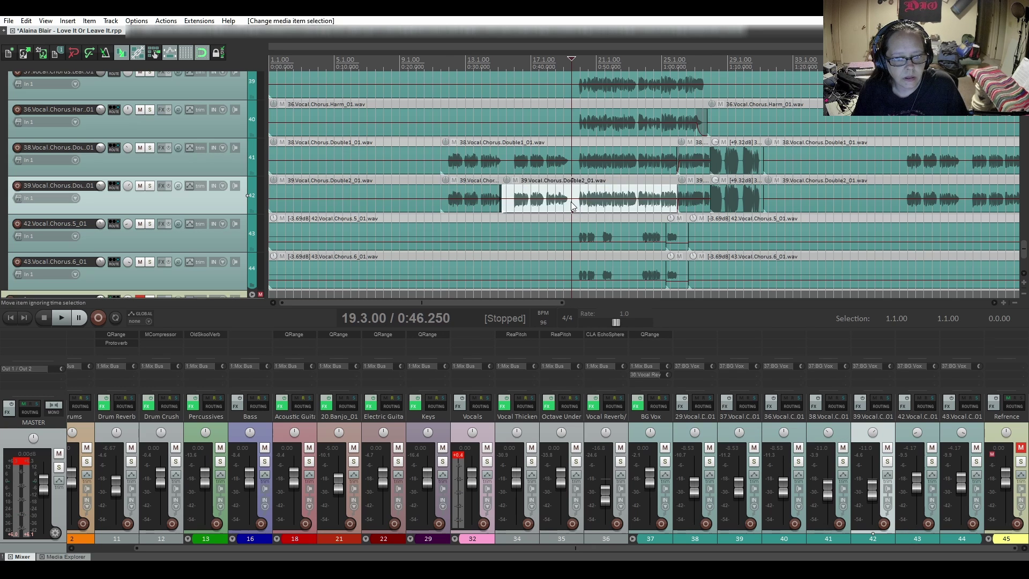
{"action": "key", "text": "s"}
{"action": "left_click", "coordinate": [572, 166]}
{"action": "key", "text": "s"}
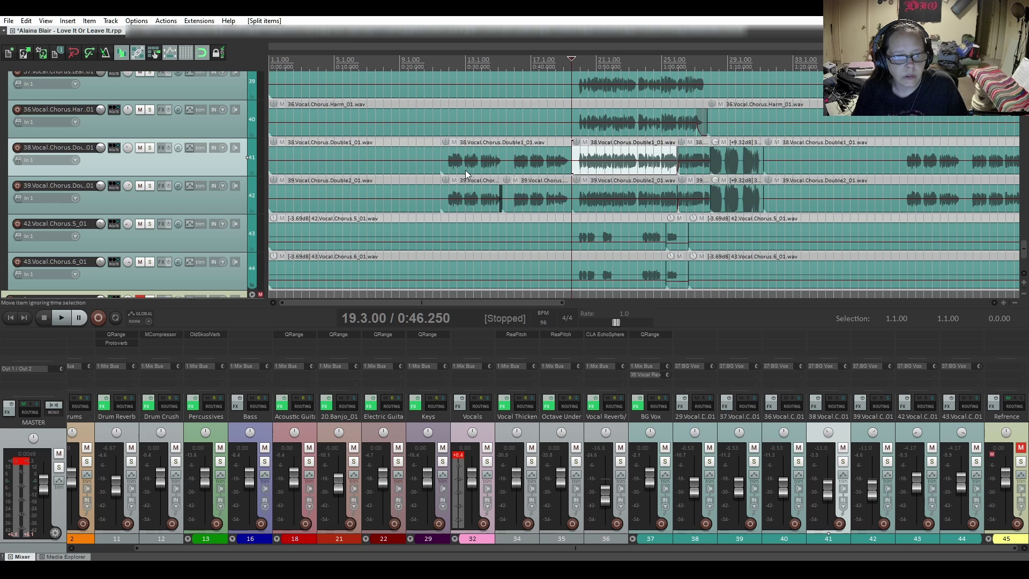
Select the middle pieces on both double tracks and return the edit position to 11.3.00.
{"action": "scroll", "coordinate": [468, 204], "scroll_direction": "up", "scroll_amount": 3}
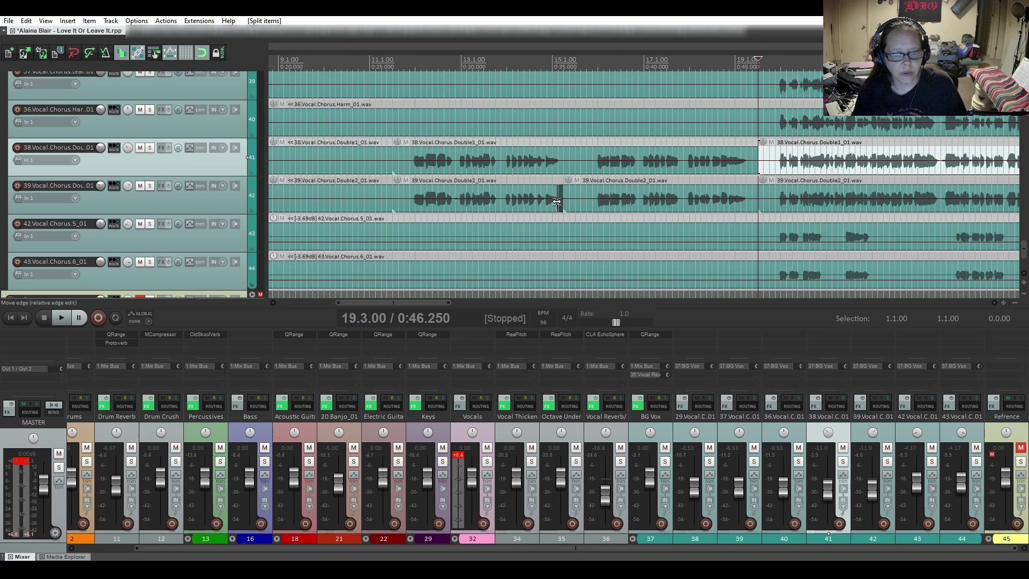
{"action": "left_click", "coordinate": [450, 171]}
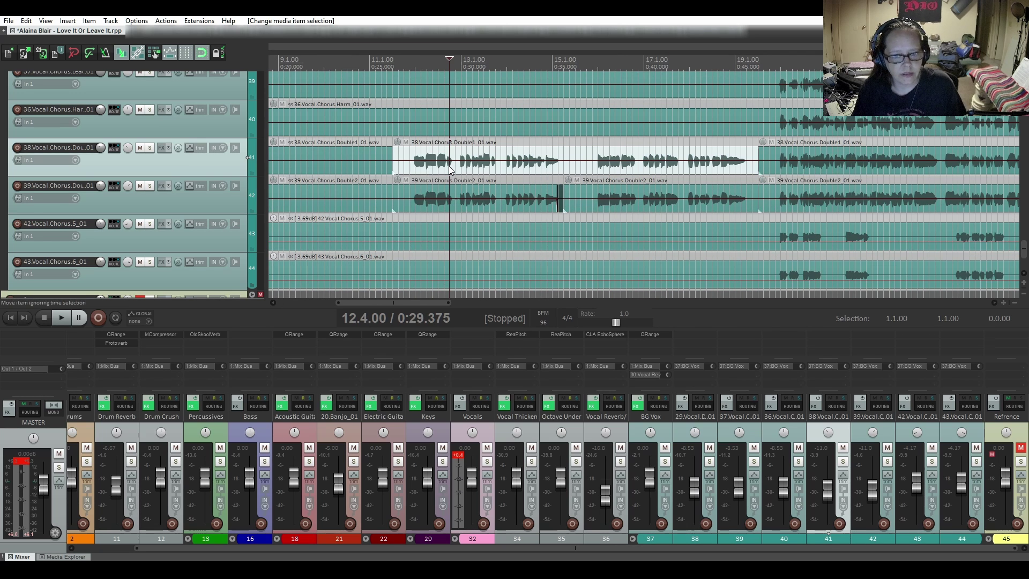
{"action": "left_click", "coordinate": [487, 206], "text": "ctrl"}
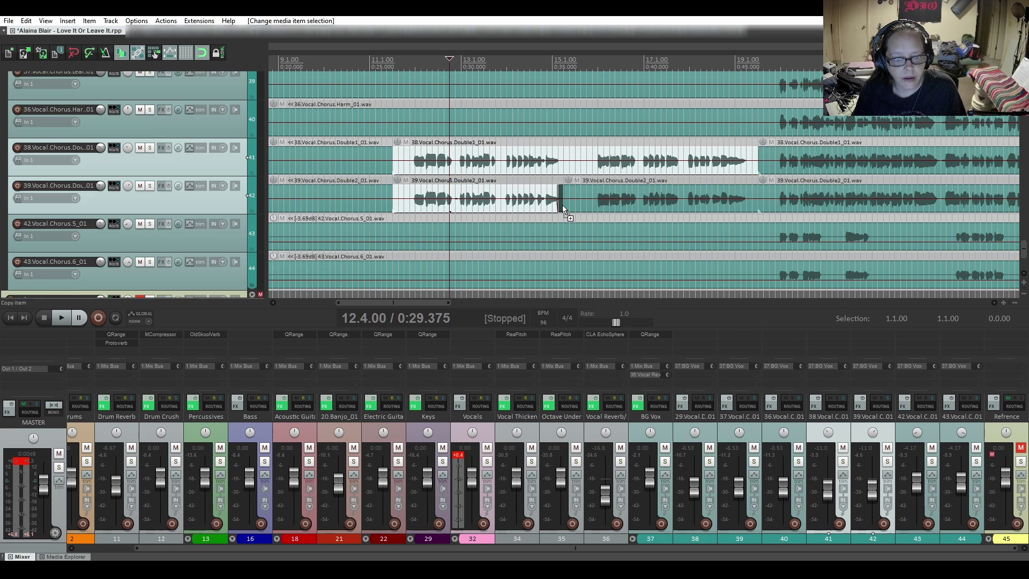
{"action": "left_click", "coordinate": [580, 206], "text": "ctrl"}
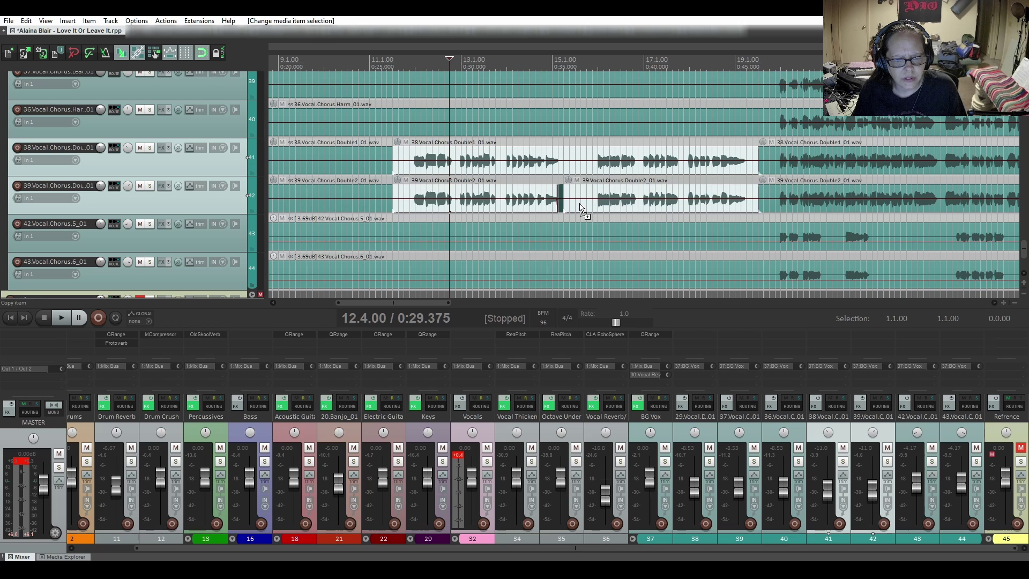
{"action": "scroll", "coordinate": [558, 184], "scroll_direction": "up", "scroll_amount": 3}
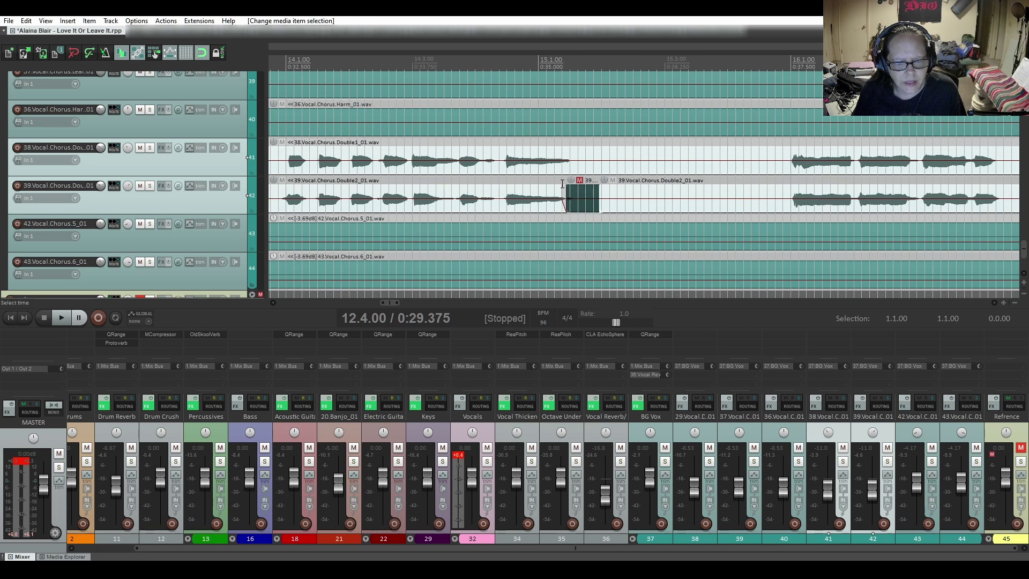
{"action": "scroll", "coordinate": [560, 185], "scroll_direction": "down", "scroll_amount": 2}
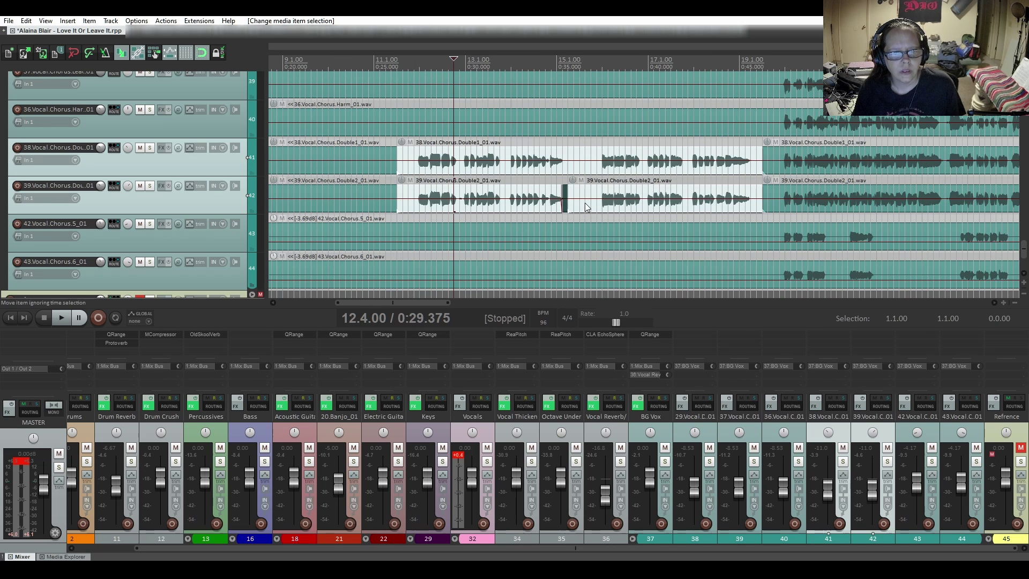
{"action": "left_click", "coordinate": [396, 54]}
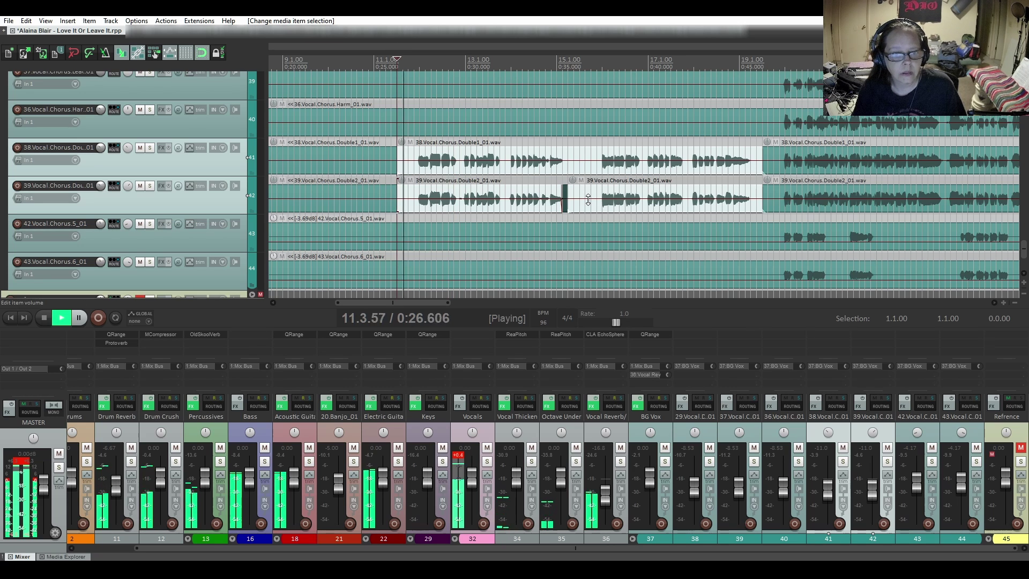
Raise the selected middle Chorus Double items to about +4.76 dB and audition them.
{"action": "left_click_drag", "start_coordinate": [588, 200], "coordinate": [589, 196]}
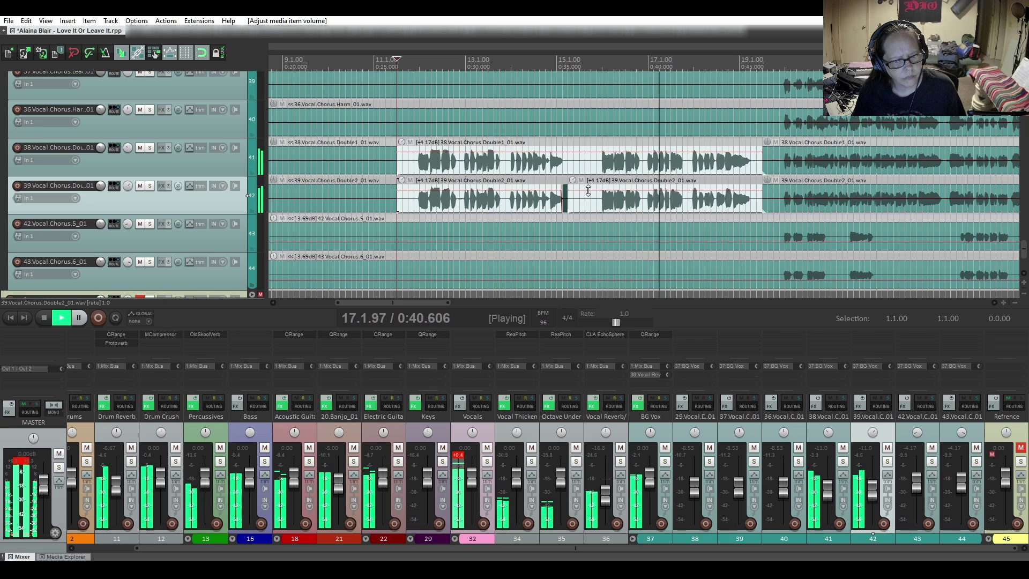
{"action": "left_click_drag", "start_coordinate": [588, 191], "coordinate": [588, 190]}
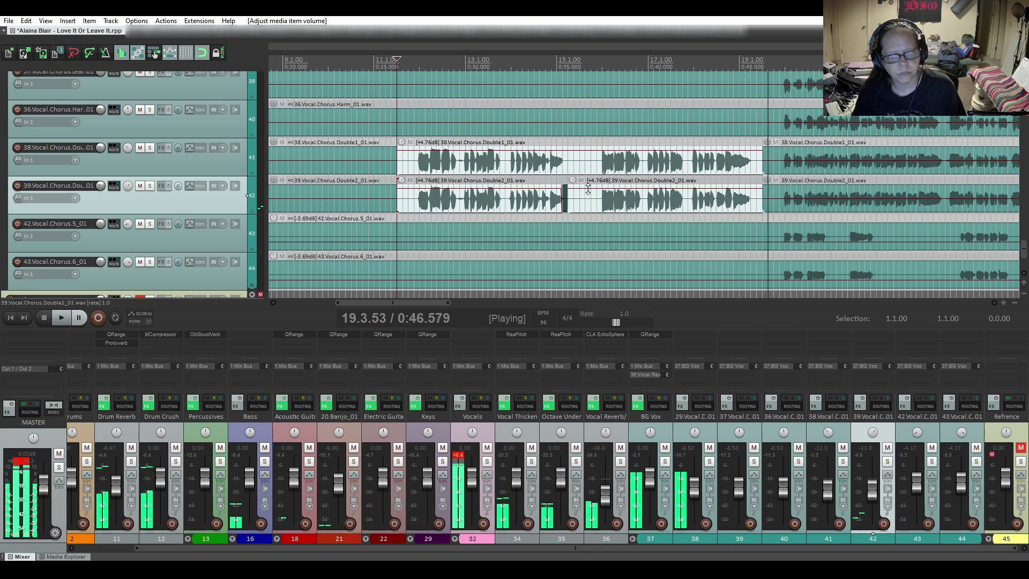
{"action": "key", "text": "space"}
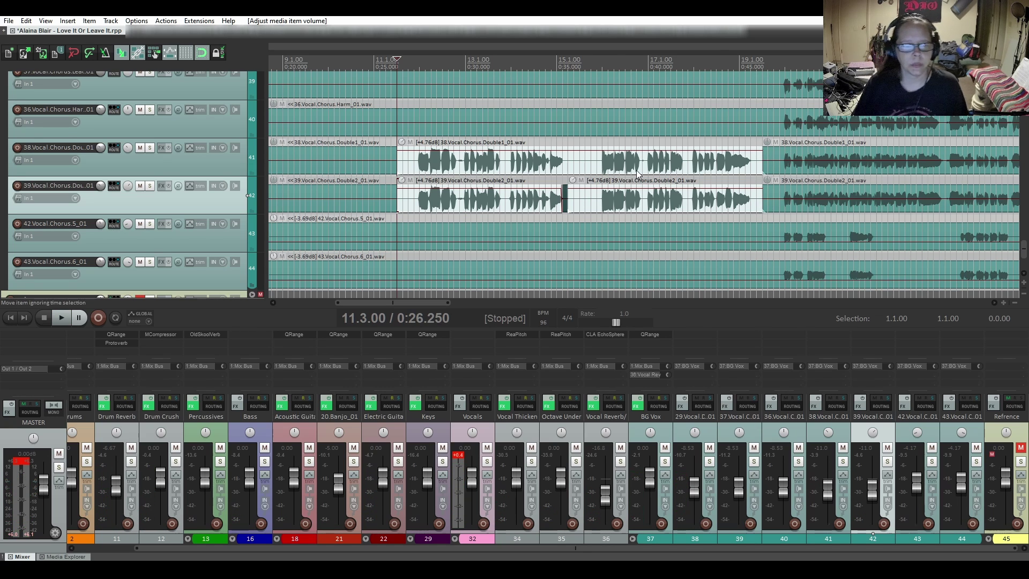
{"action": "key", "text": "space"}
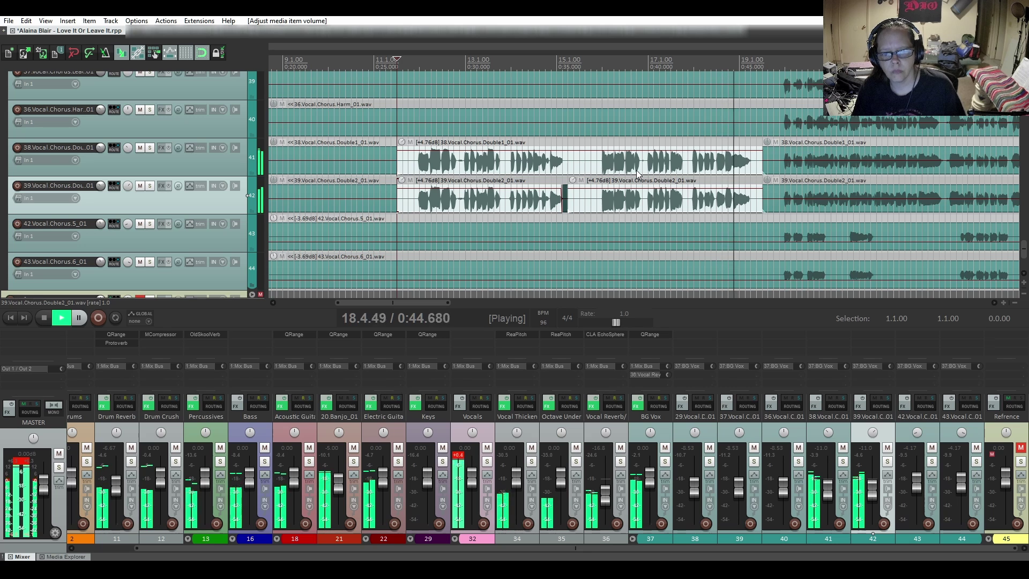
{"action": "key", "text": "space"}
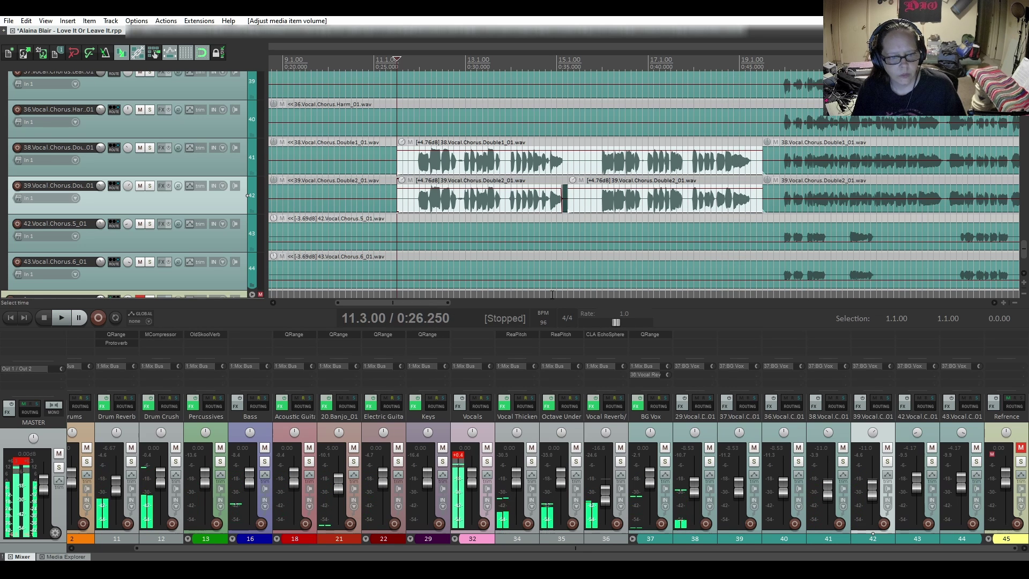
{"action": "left_click_drag", "start_coordinate": [410, 304], "coordinate": [593, 327]}
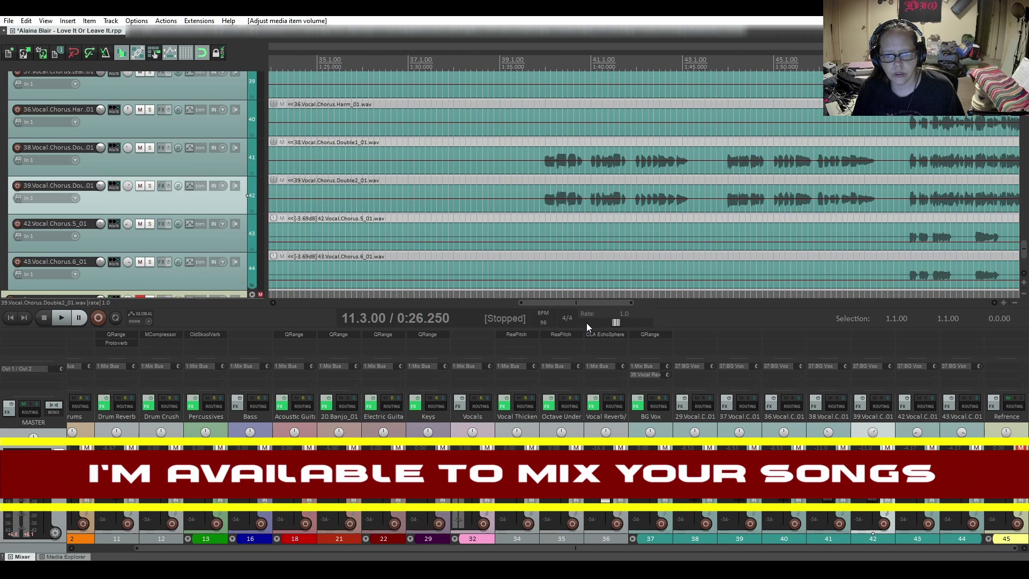
Split both Chorus Double items at 39.4.50 and 47.3.00.
{"action": "left_click", "coordinate": [539, 168]}
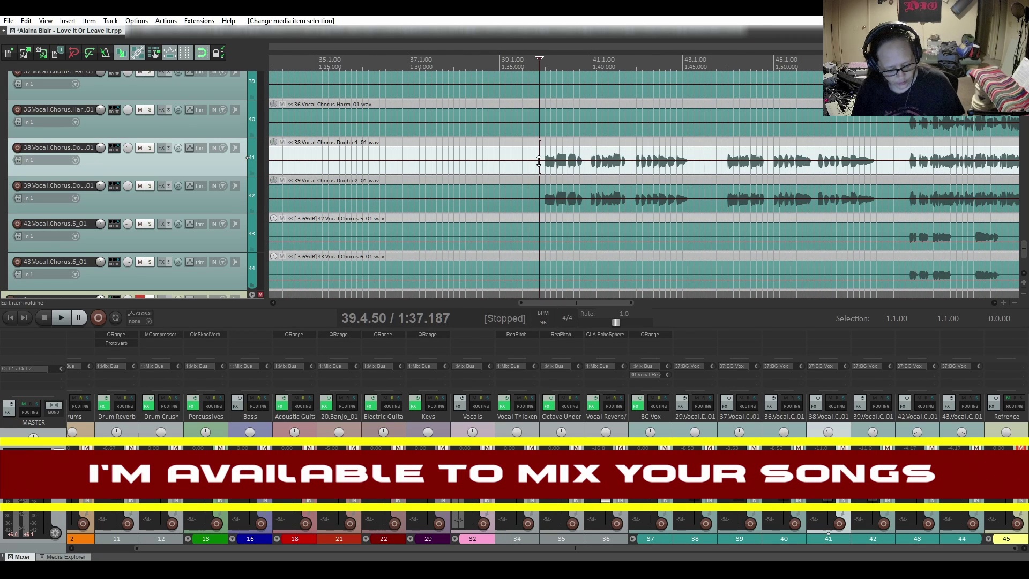
{"action": "left_click", "coordinate": [539, 194]}
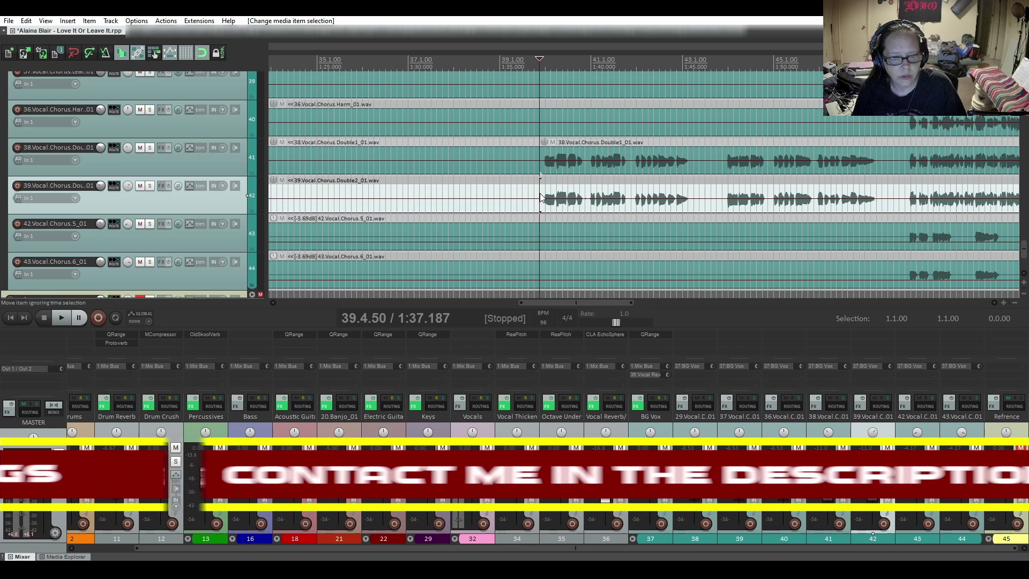
{"action": "key", "text": "s"}
{"action": "left_click", "coordinate": [888, 171]}
{"action": "key", "text": "s"}
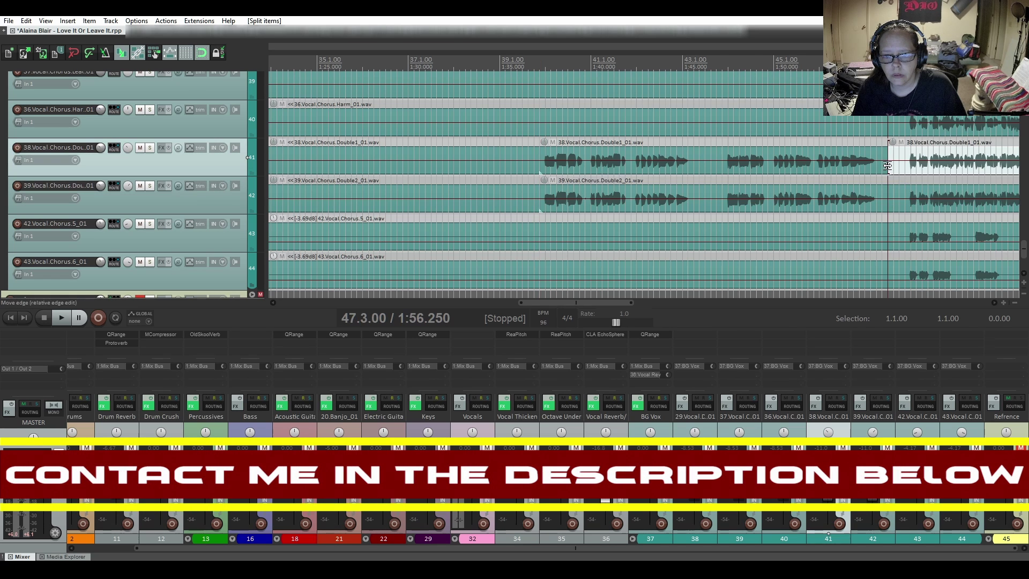
{"action": "left_click", "coordinate": [889, 201]}
{"action": "key", "text": "s"}
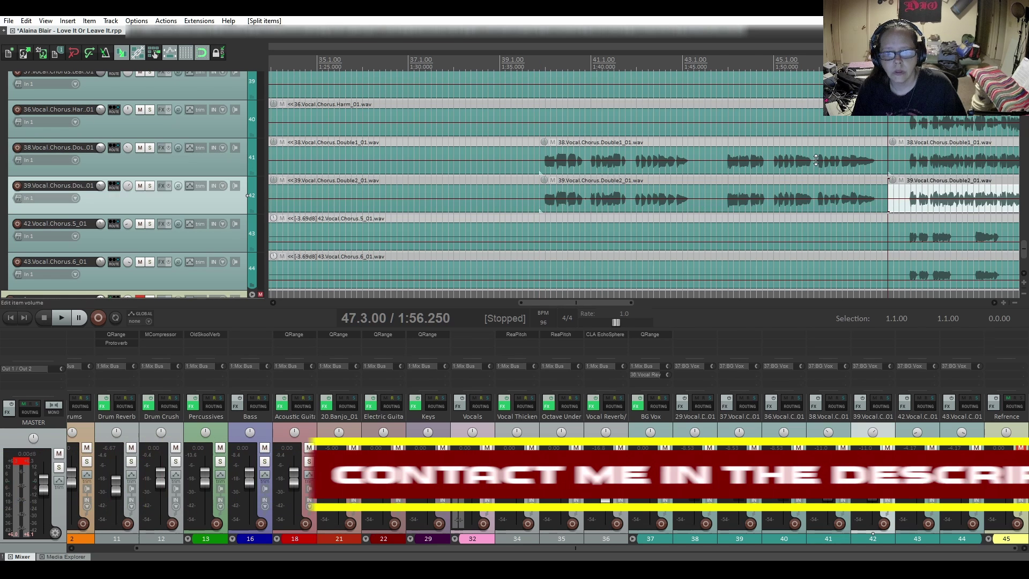
Select both middle bar 39–47 passages and move the play start to 39.3.50.
{"action": "left_click", "coordinate": [816, 170]}
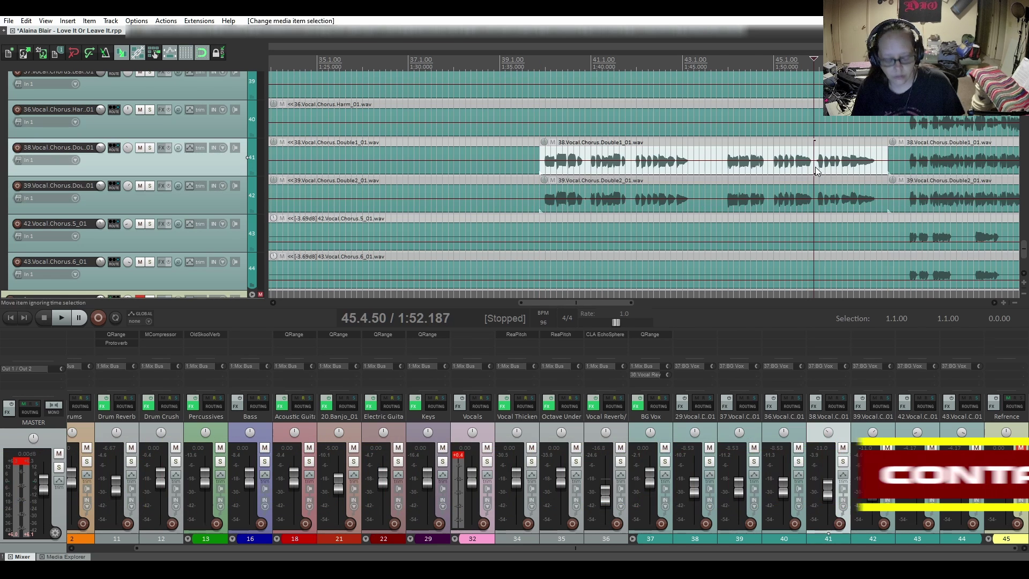
{"action": "left_click", "coordinate": [787, 190], "text": "ctrl"}
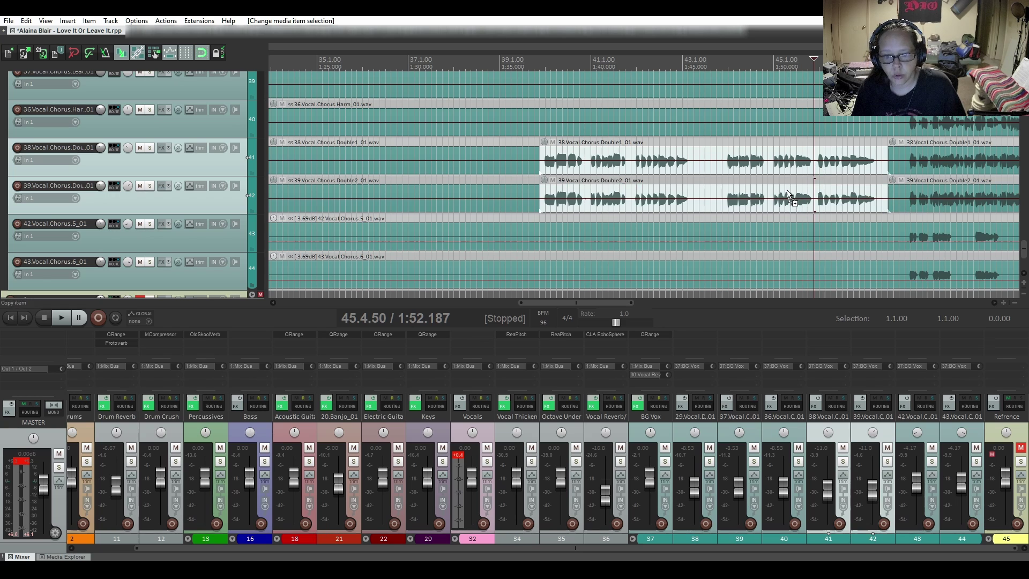
{"action": "left_click", "coordinate": [528, 47]}
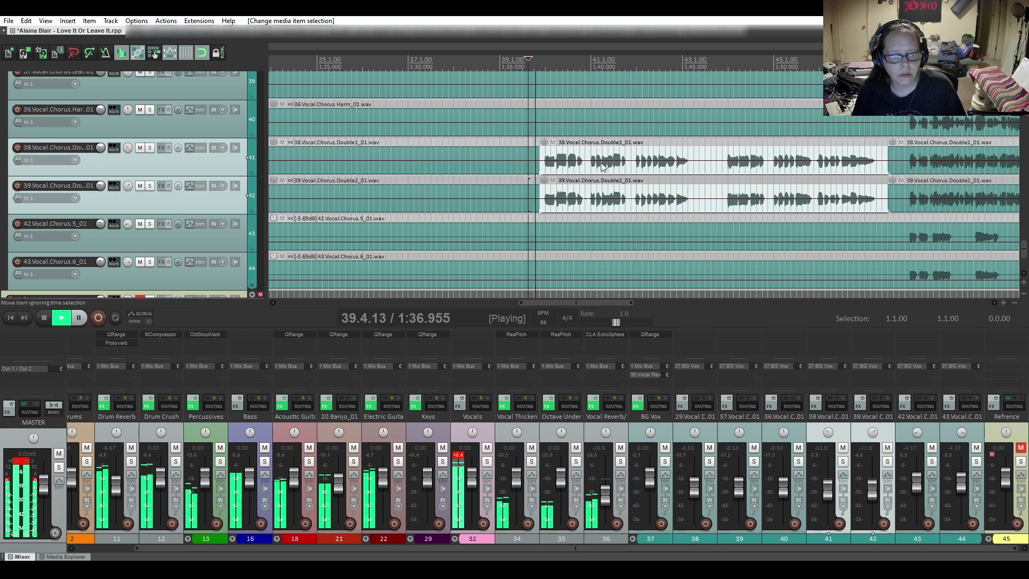
Raise the selected bar 39–47 double passages to +4.57 dB during playback, then stop.
{"action": "left_click_drag", "start_coordinate": [602, 157], "coordinate": [598, 153]}
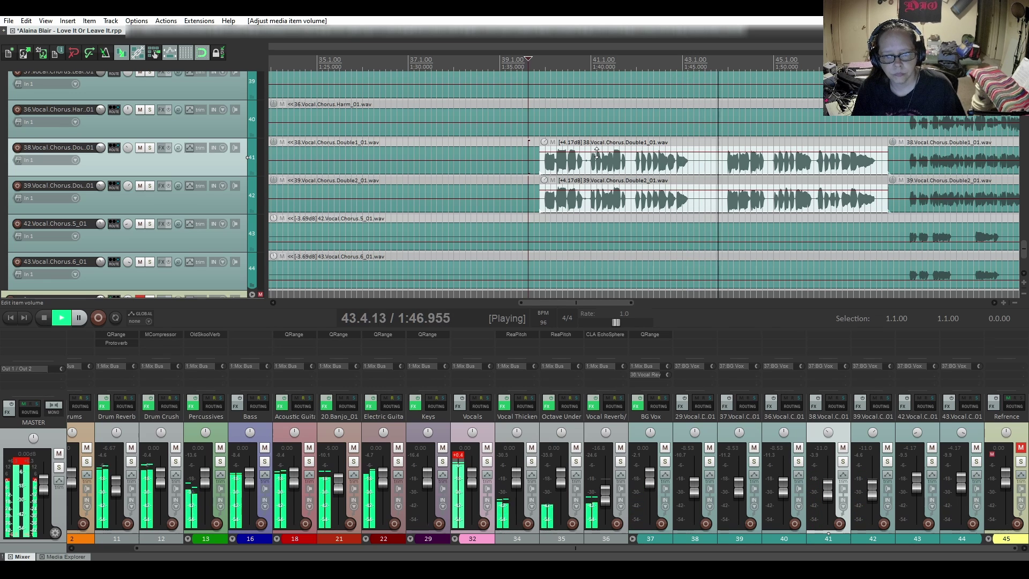
{"action": "left_click_drag", "start_coordinate": [596, 153], "coordinate": [596, 152]}
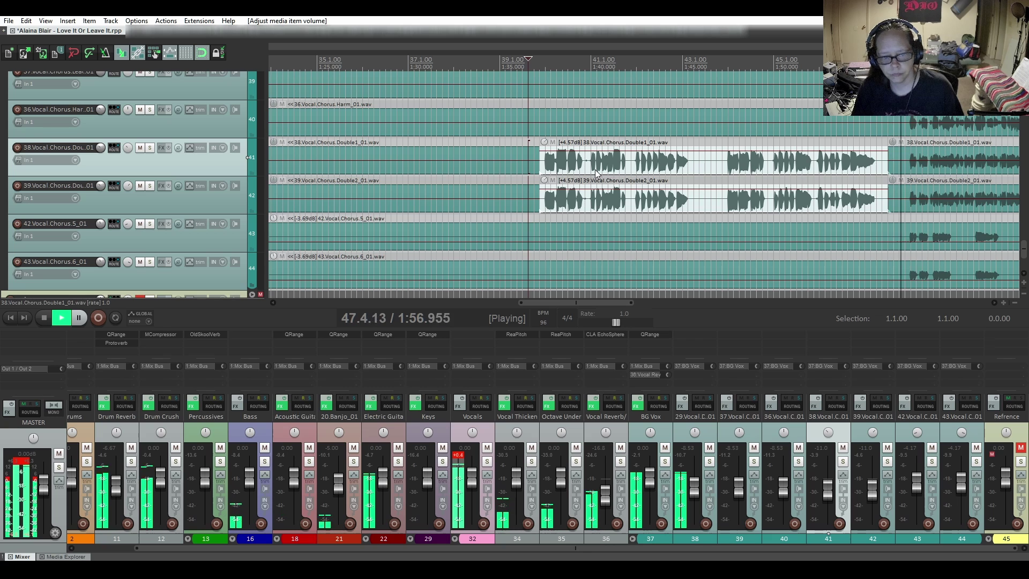
{"action": "key", "text": "space"}
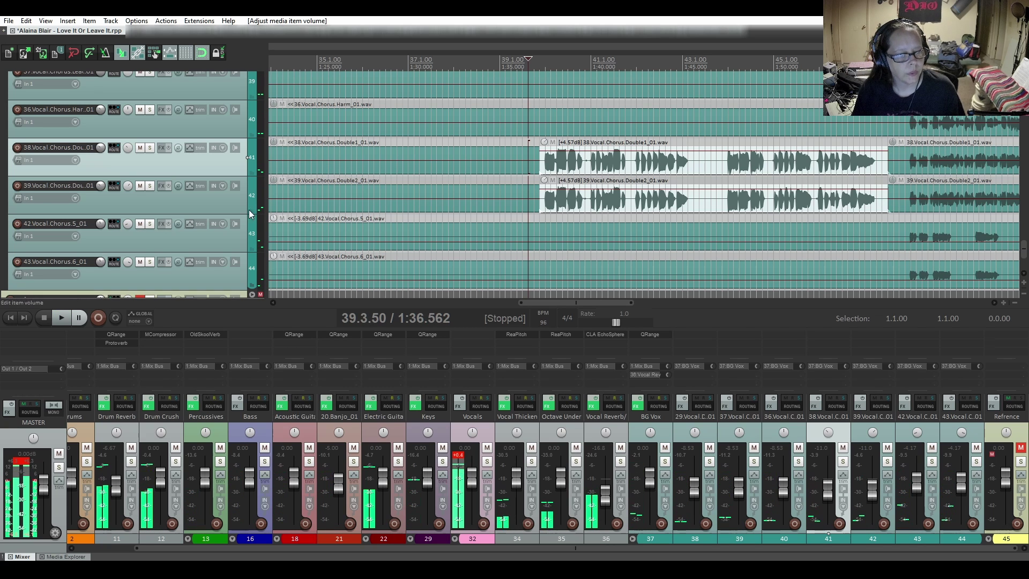
{"action": "left_click_drag", "start_coordinate": [552, 304], "coordinate": [699, 311]}
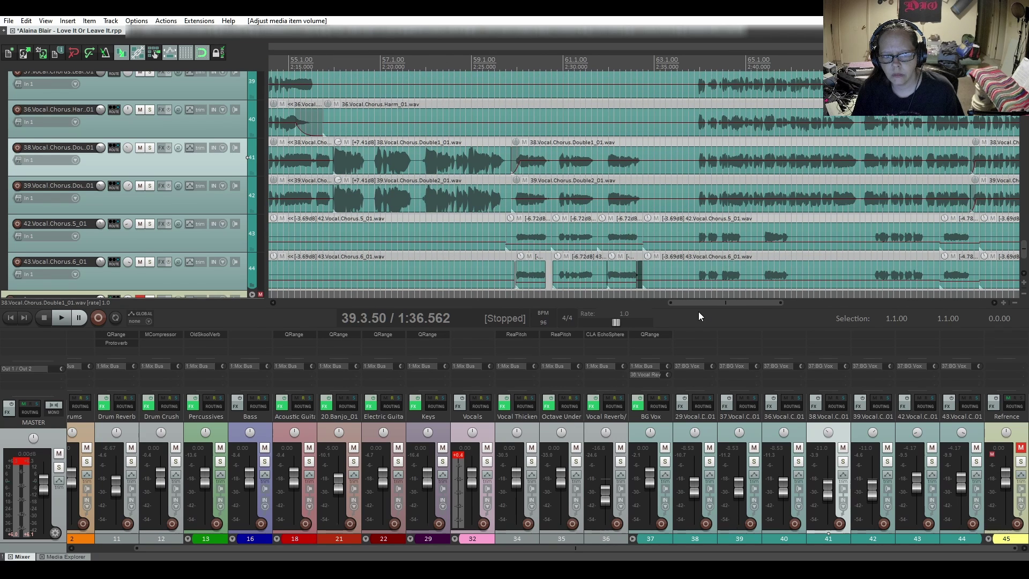
{"action": "mouse_move", "coordinate": [699, 311]}
{"action": "left_mouse_down"}
{"action": "mouse_move", "coordinate": [767, 314]}
{"action": "mouse_move", "coordinate": [687, 316]}
{"action": "left_mouse_up"}
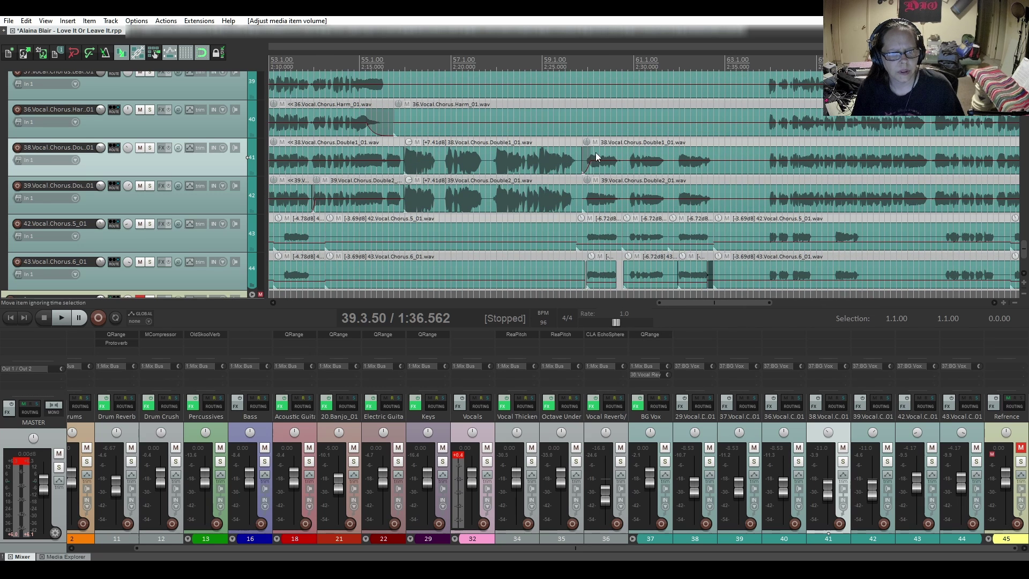
{"action": "left_click", "coordinate": [579, 106]}
{"action": "key", "text": "space"}
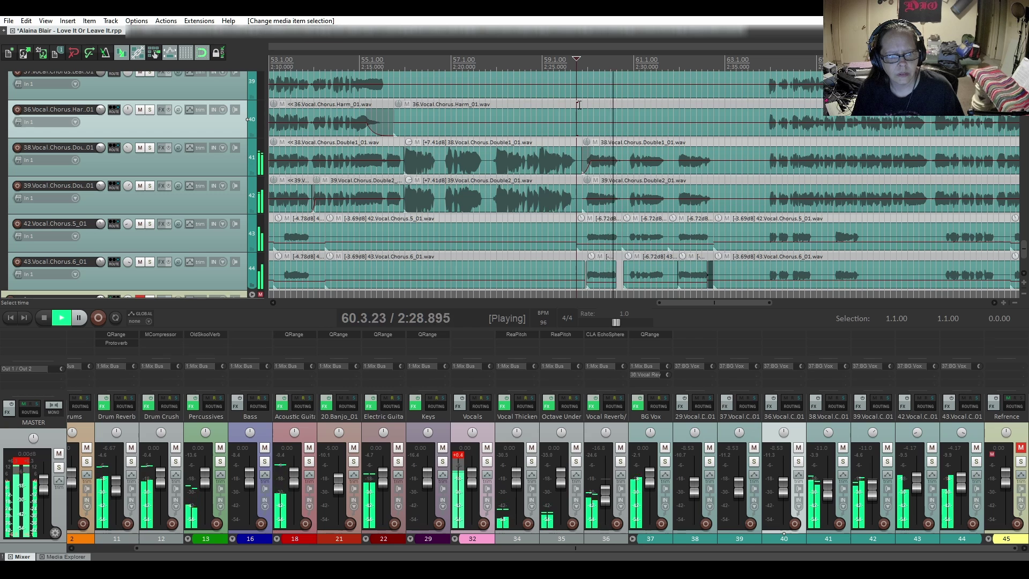
{"action": "key", "text": "space"}
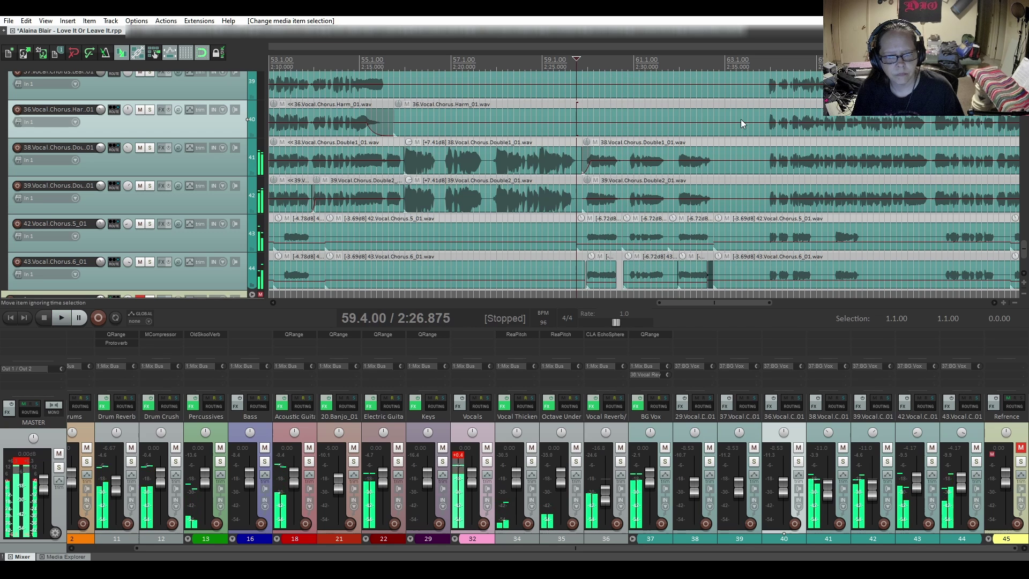
{"action": "left_click", "coordinate": [764, 106]}
{"action": "key", "text": "space"}
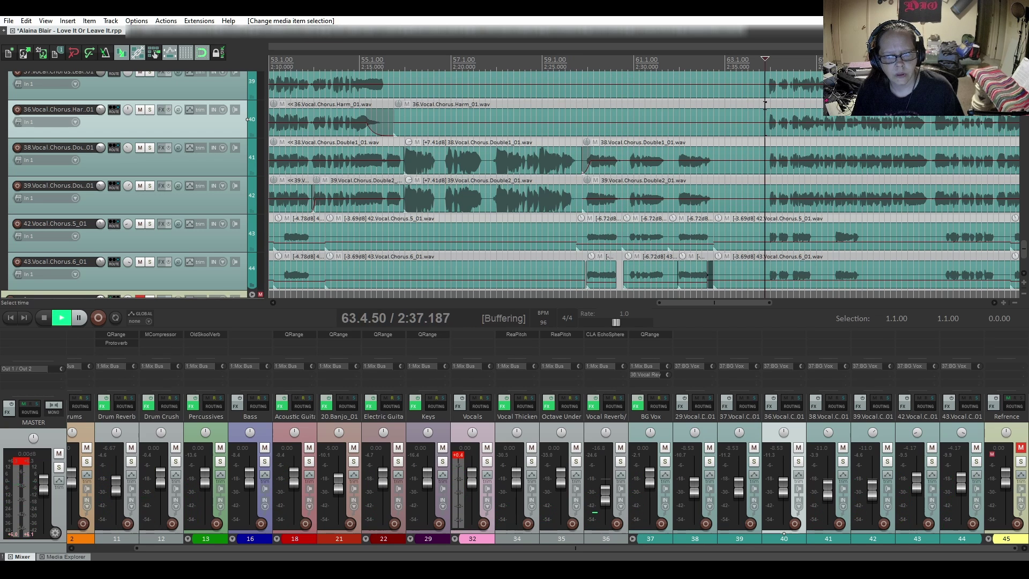
{"action": "key", "text": "space"}
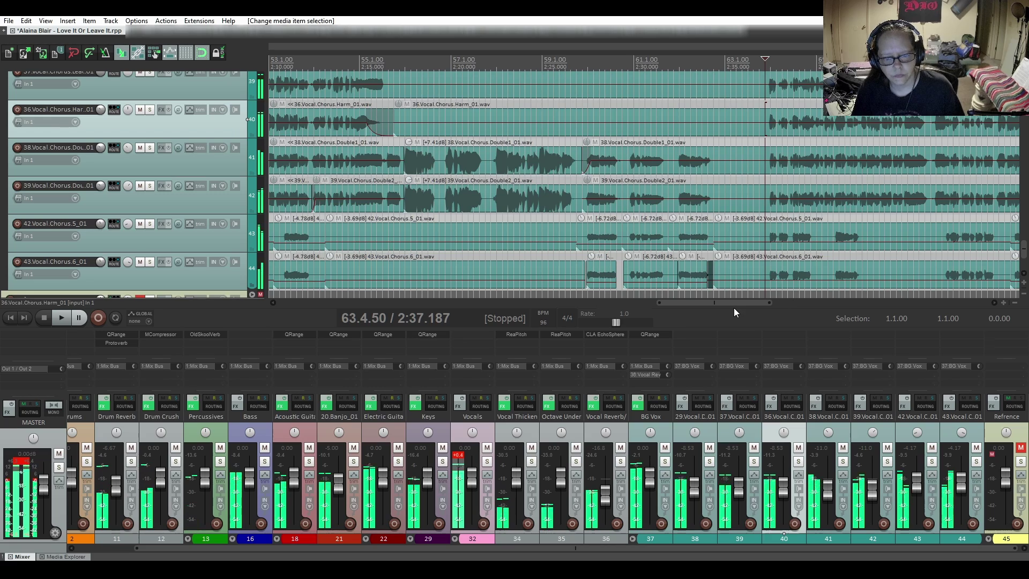
{"action": "left_click_drag", "start_coordinate": [735, 304], "coordinate": [842, 303]}
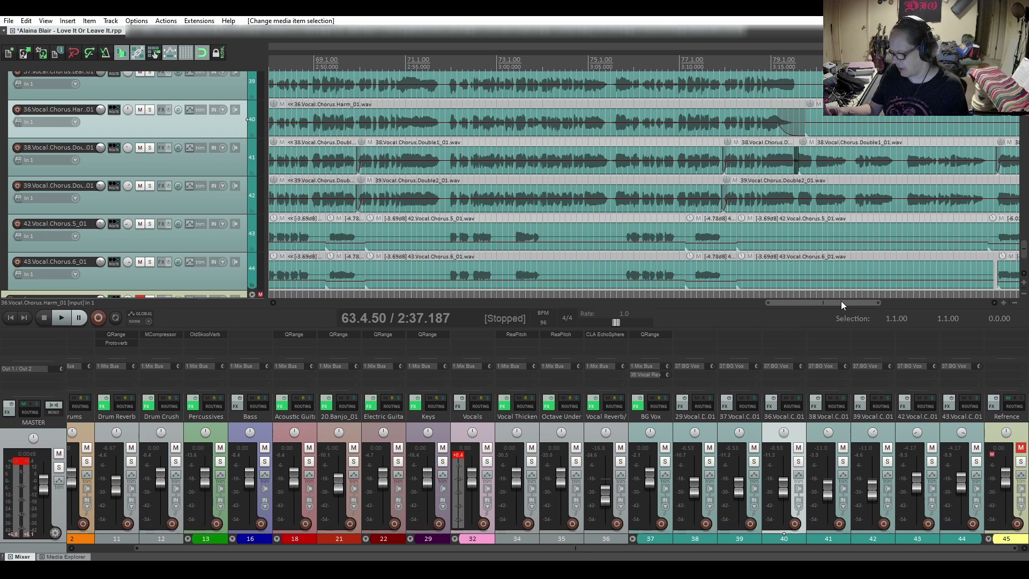
Audition the late chorus passage from 79.3.00 with the track 42 Double2 item selected.
{"action": "scroll", "coordinate": [810, 310], "scroll_direction": "right", "scroll_amount": 2}
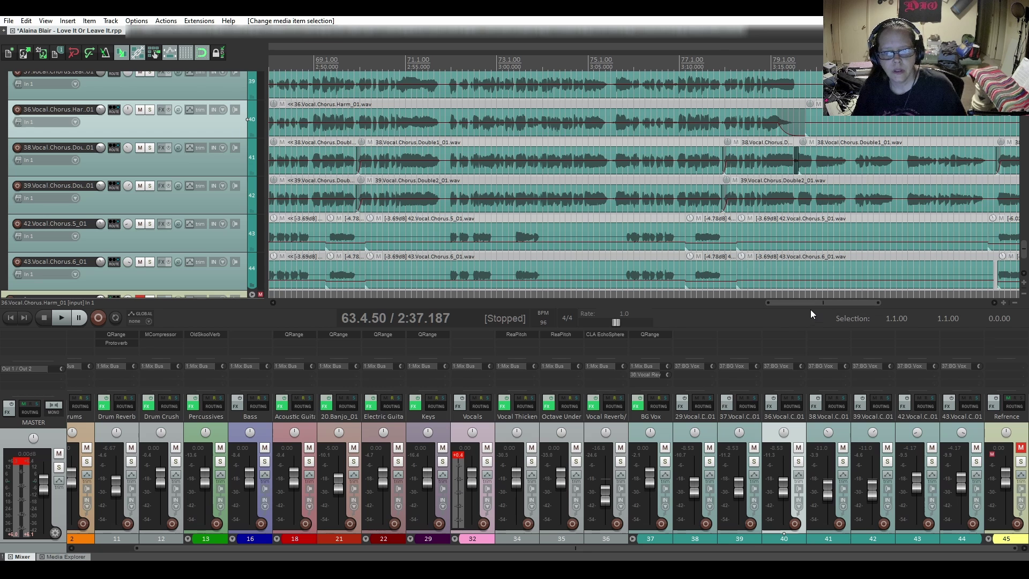
{"action": "scroll", "coordinate": [814, 307], "scroll_direction": "right", "scroll_amount": 6}
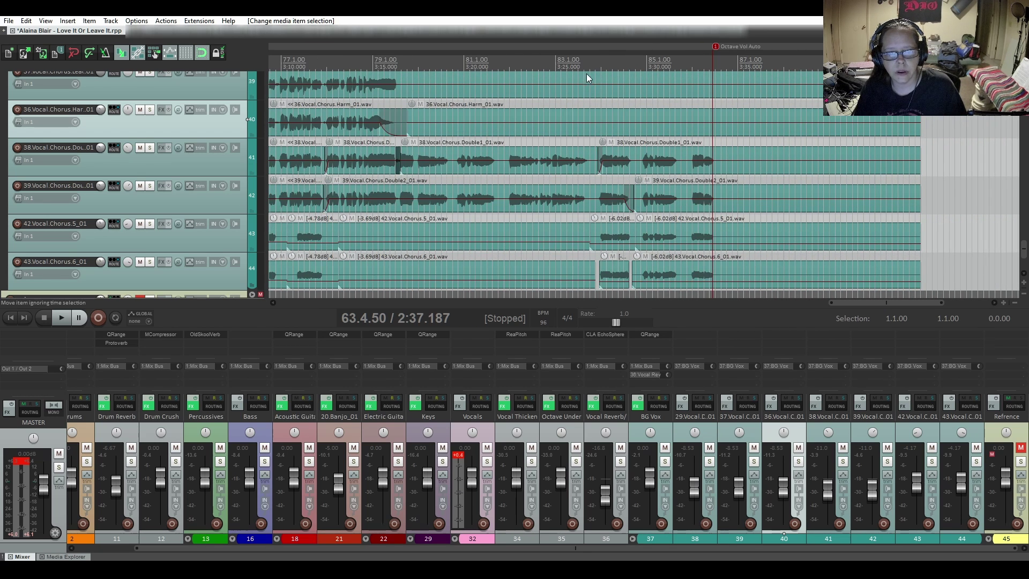
{"action": "key", "text": "space"}
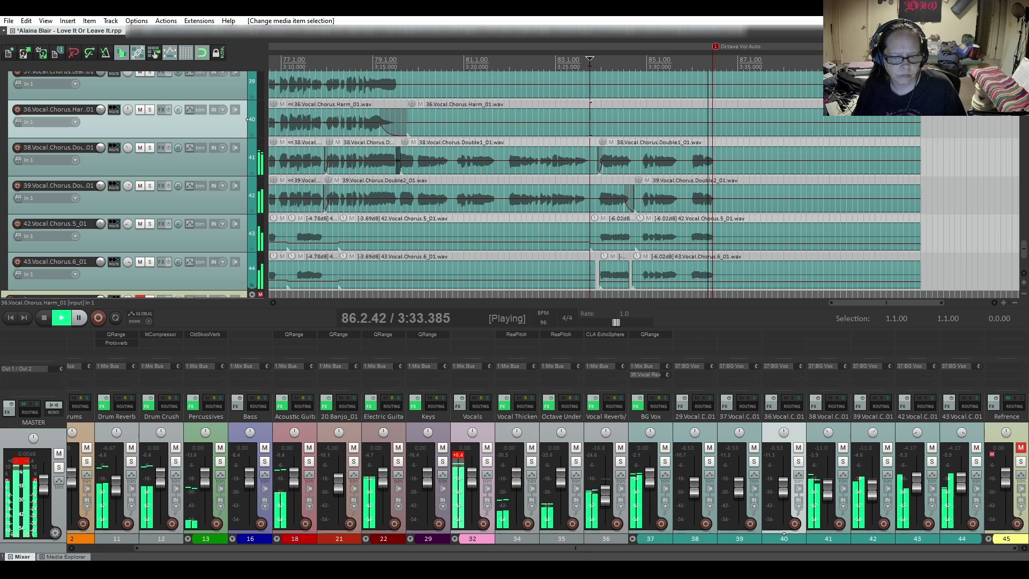
{"action": "key", "text": "space"}
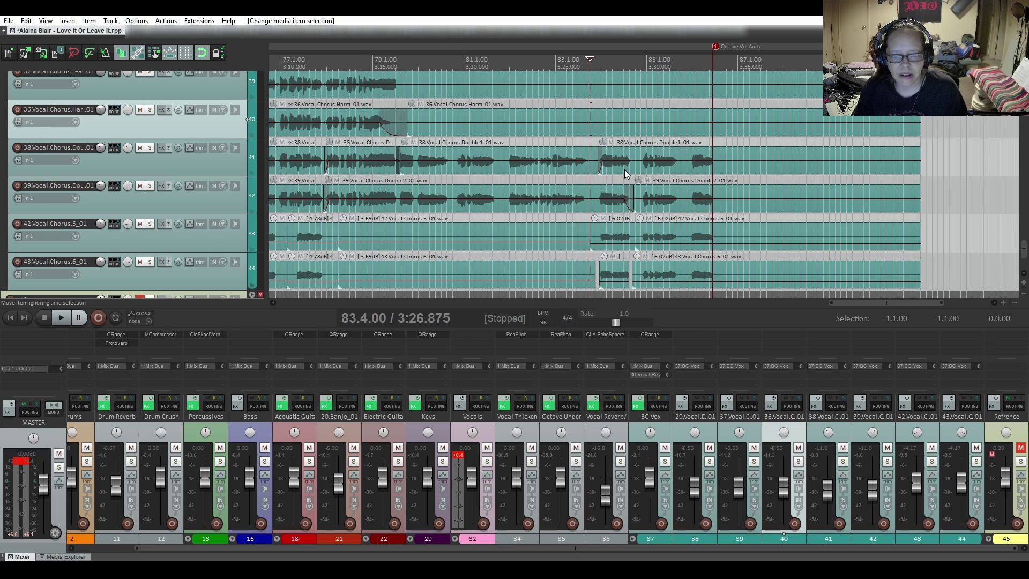
{"action": "left_click", "coordinate": [589, 206]}
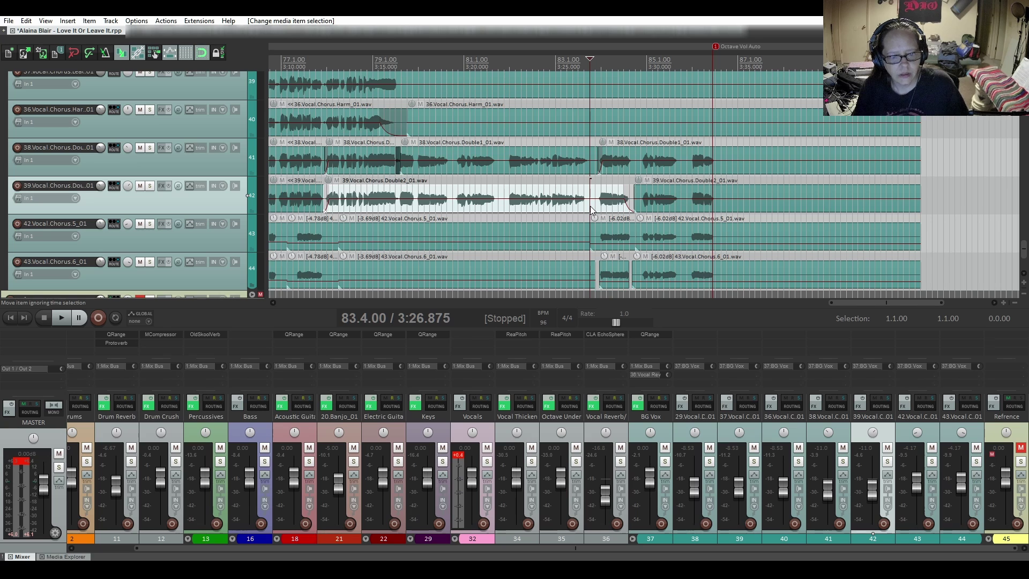
{"action": "left_click", "coordinate": [396, 46]}
{"action": "key", "text": "space"}
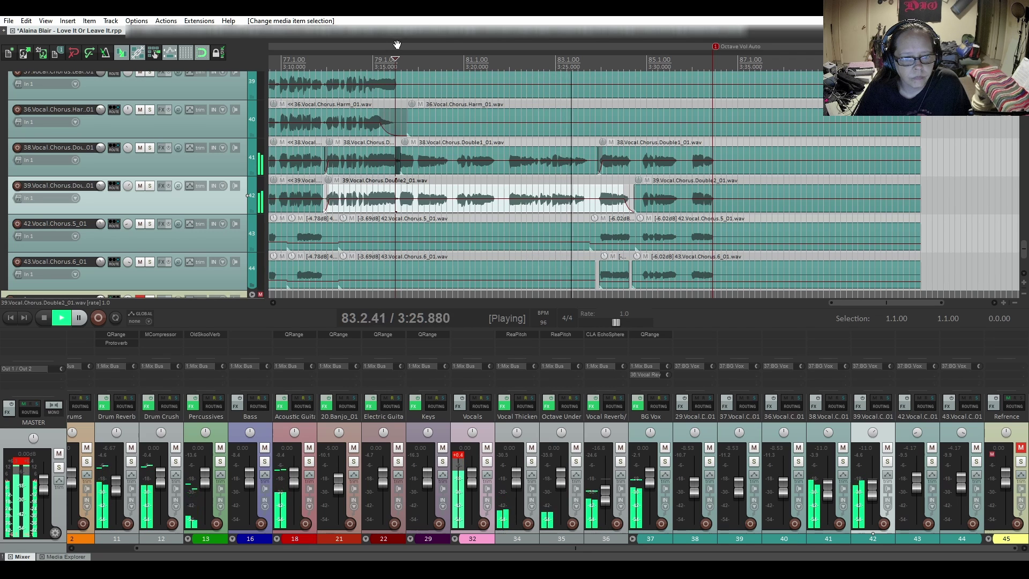
{"action": "key", "text": "space"}
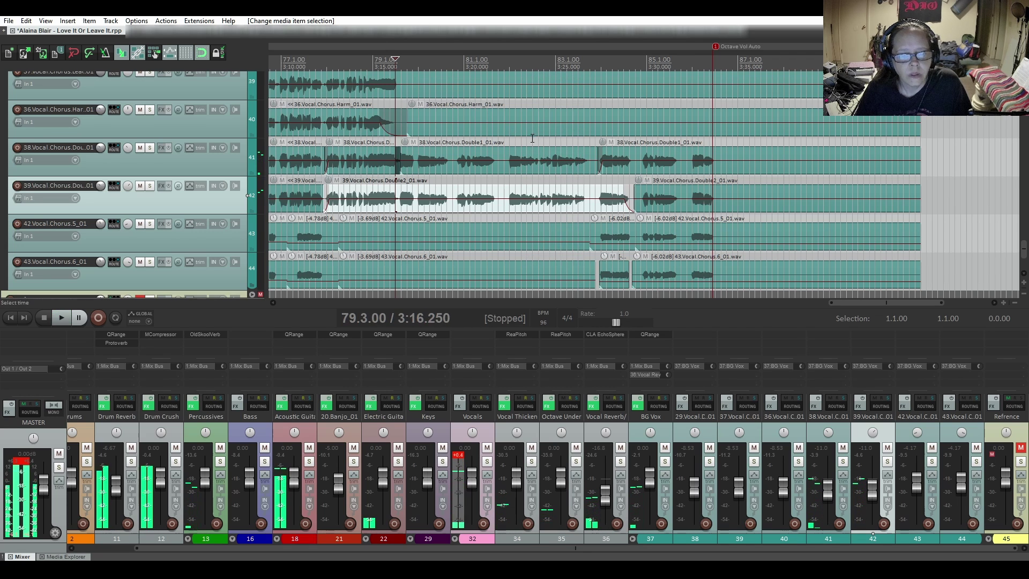
Split the track 42 item at 83.4.50 and copy the track 41 Double1 phrase onto track 42.
{"action": "left_click", "coordinate": [597, 206]}
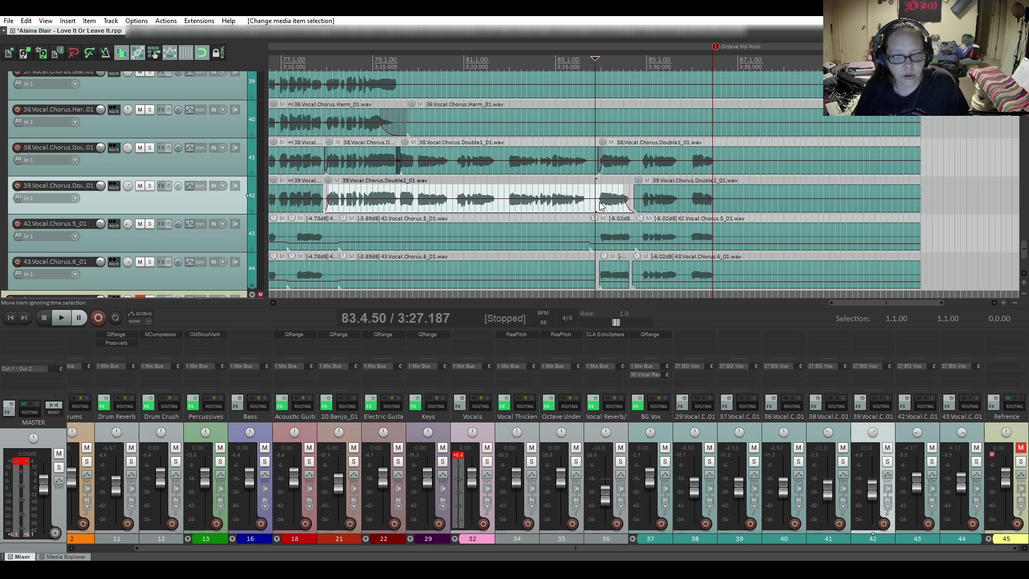
{"action": "key", "text": "s"}
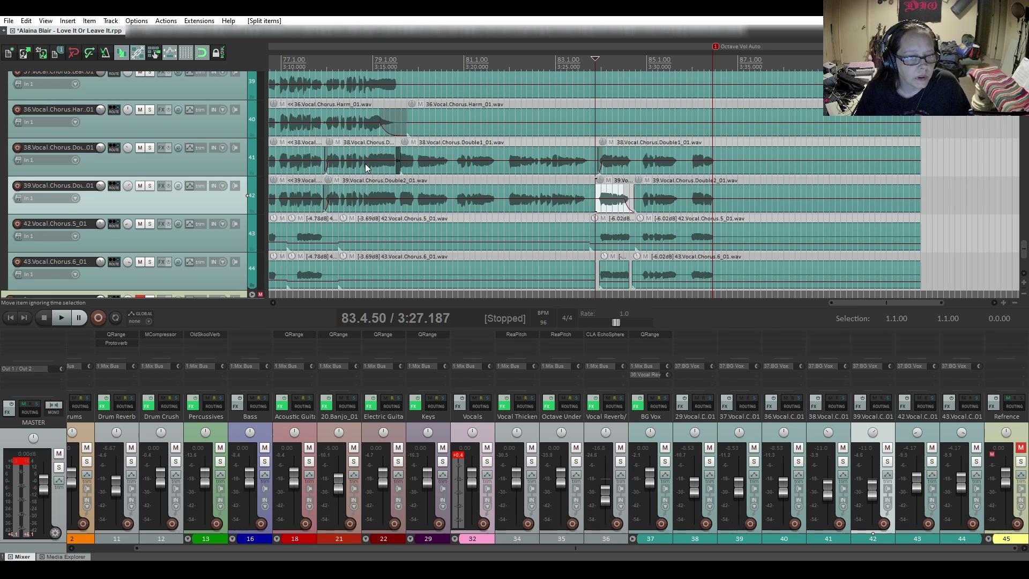
{"action": "left_click", "coordinate": [367, 168]}
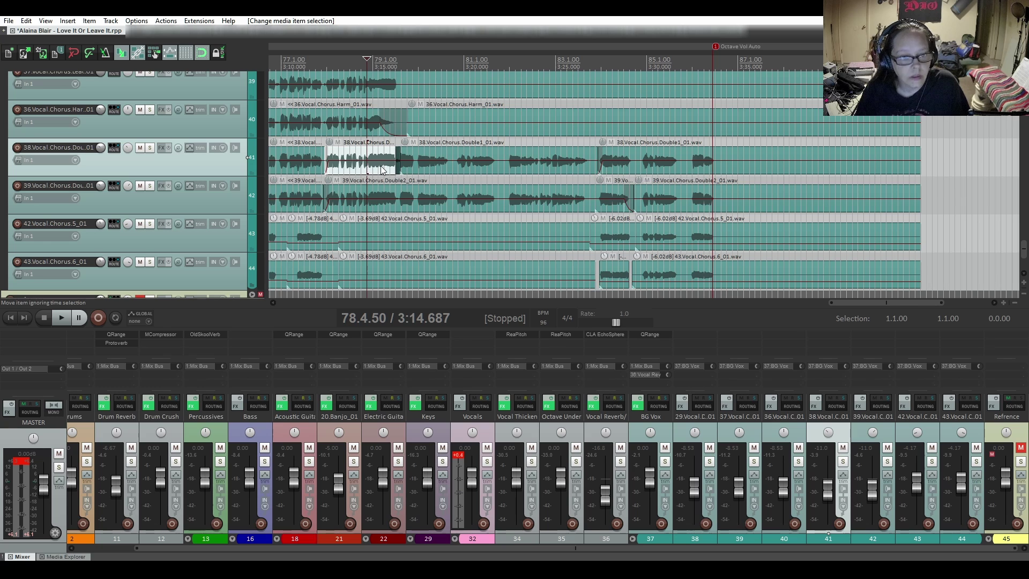
{"action": "left_click_drag", "start_coordinate": [403, 165], "coordinate": [397, 192]}
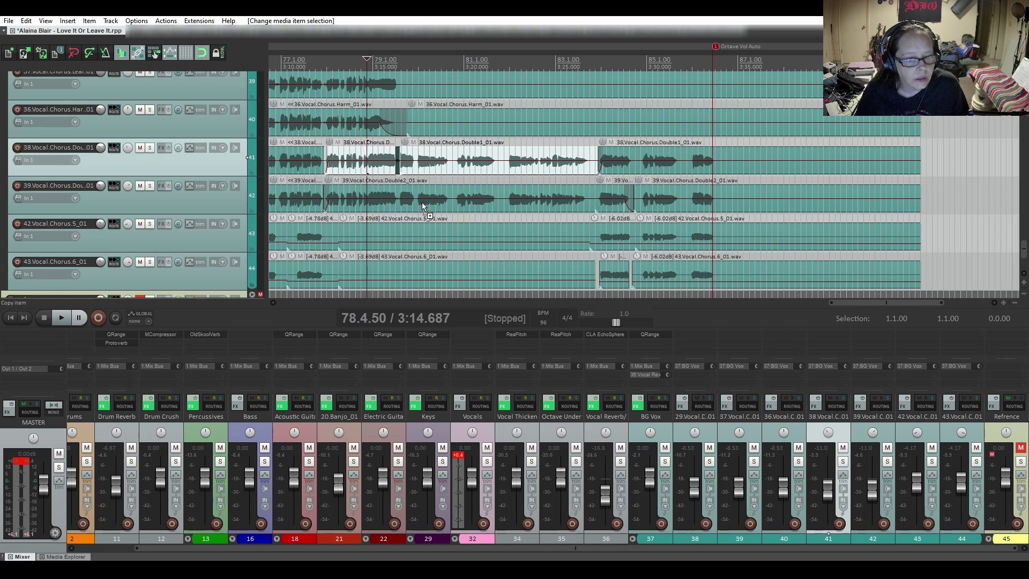
{"action": "left_click_drag", "start_coordinate": [422, 208], "coordinate": [423, 208]}
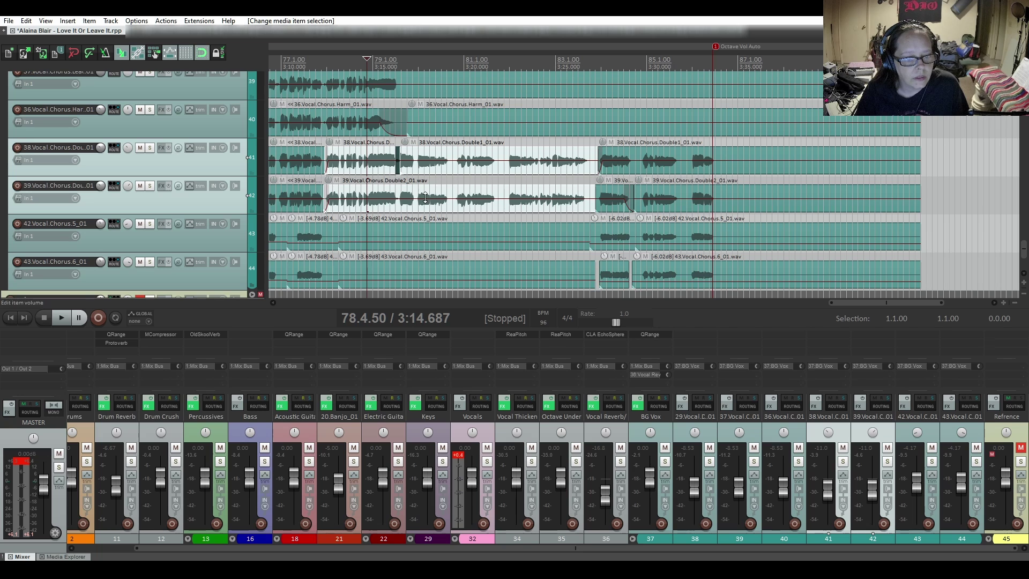
Split the Chorus Double1 and Double2 items at bar 79.4, just before bar 80.
{"action": "left_click", "coordinate": [305, 50]}
{"action": "left_click", "coordinate": [421, 208]}
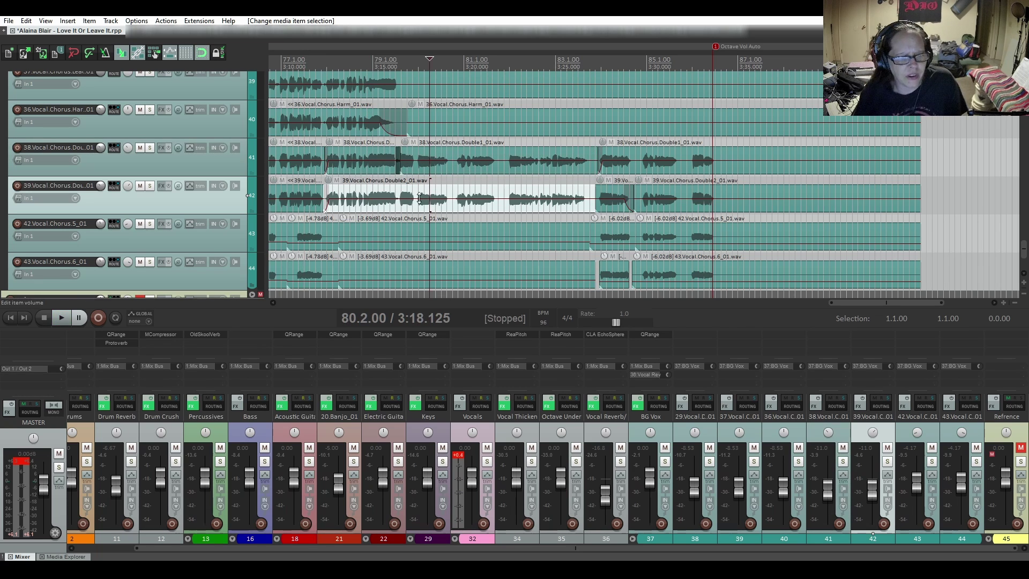
{"action": "left_click", "coordinate": [415, 171]}
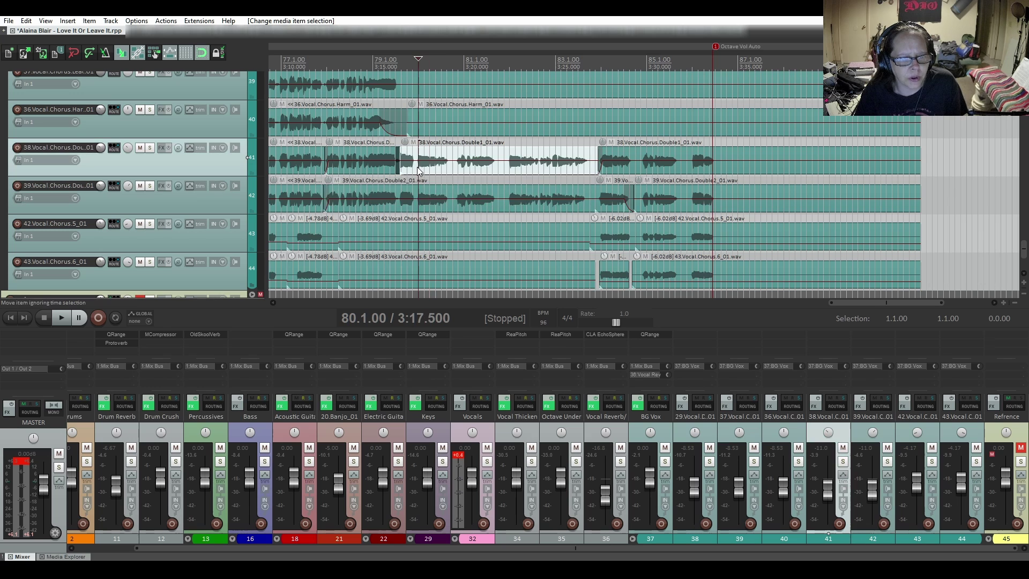
{"action": "scroll", "coordinate": [417, 172], "scroll_direction": "up", "scroll_amount": 8}
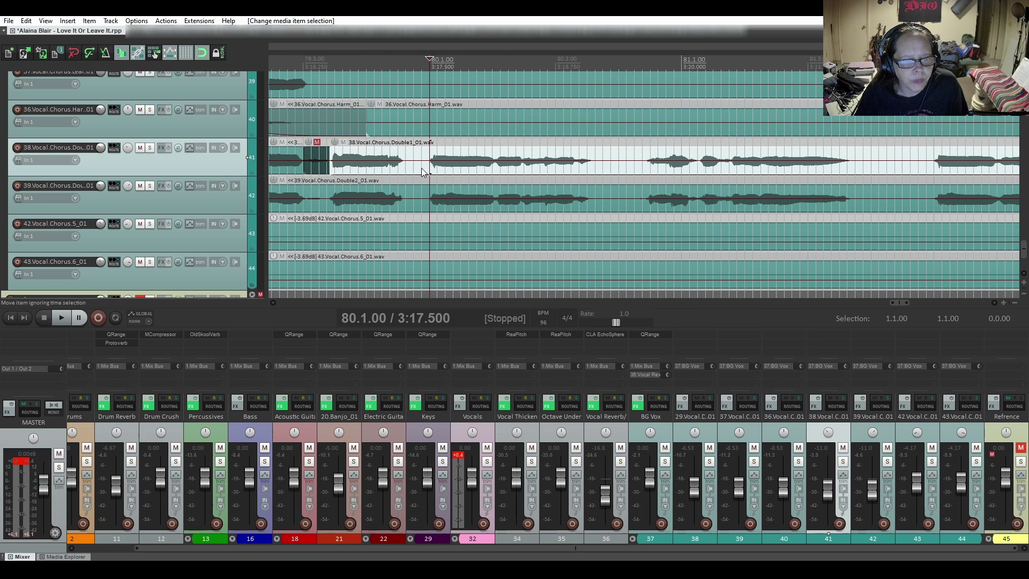
{"action": "left_click", "coordinate": [422, 171]}
{"action": "key", "text": "s"}
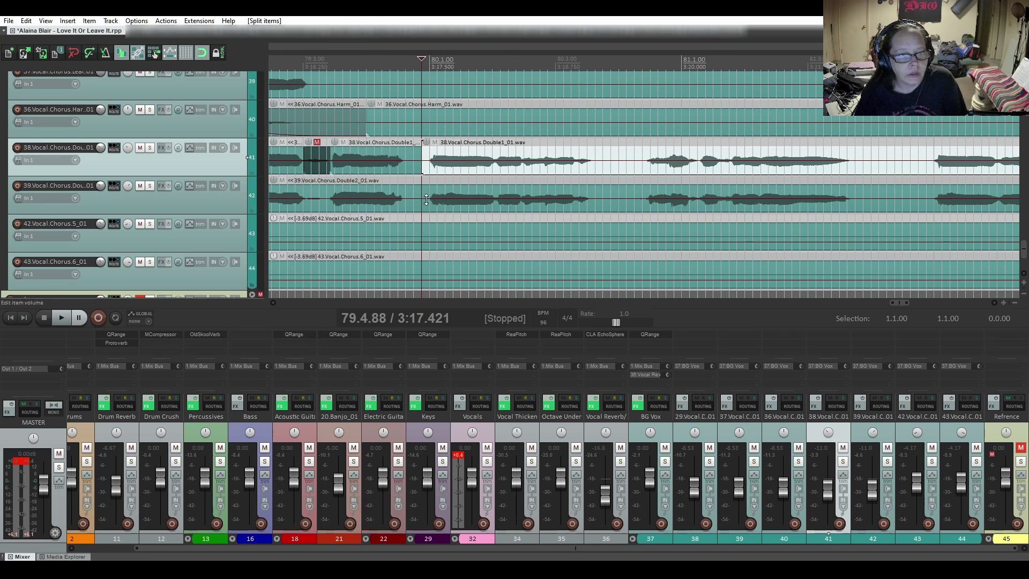
{"action": "left_click", "coordinate": [426, 201]}
{"action": "key", "text": "s"}
Raise the later Double1 and Double2 parts to +5.14 dB while auditioning from the split.
{"action": "scroll", "coordinate": [435, 211], "scroll_direction": "down", "scroll_amount": 5}
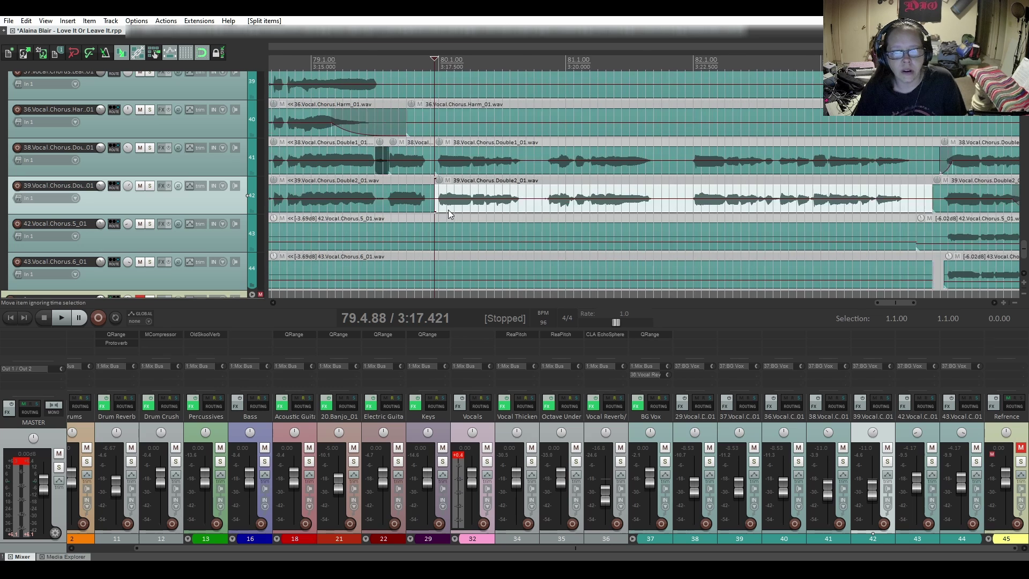
{"action": "left_click", "coordinate": [529, 161]}
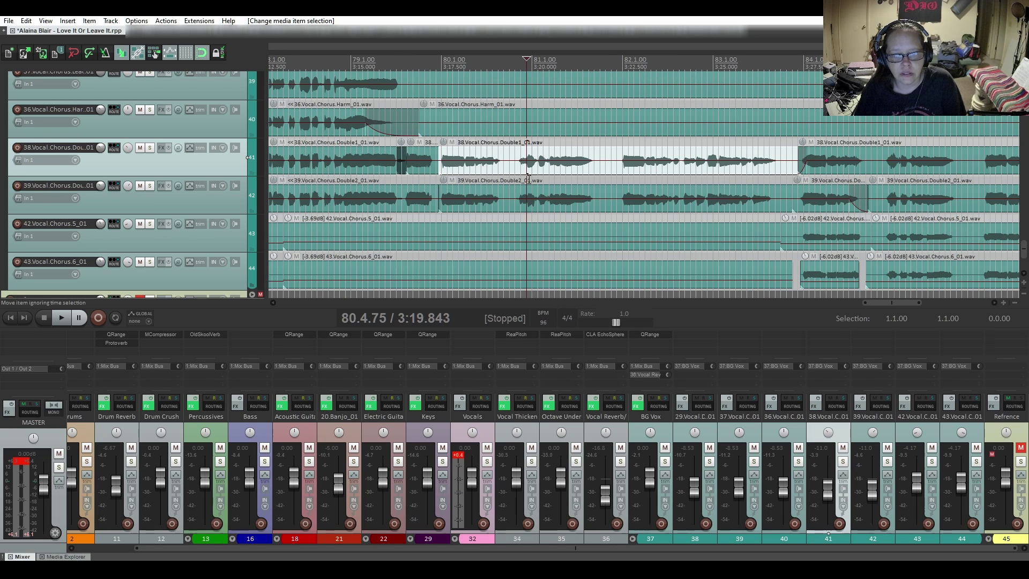
{"action": "left_click", "coordinate": [503, 209], "text": "ctrl"}
{"action": "left_click", "coordinate": [423, 50]}
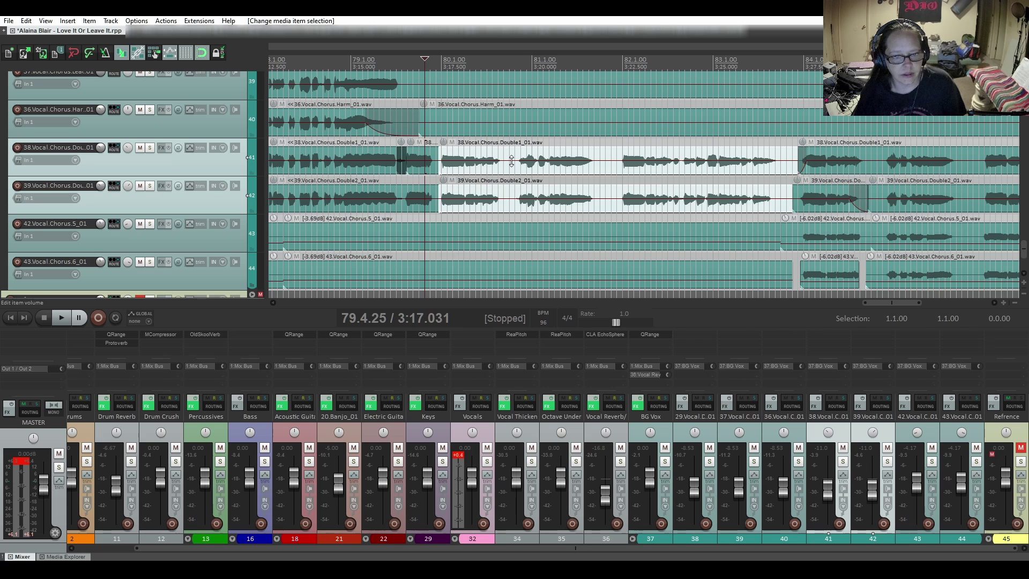
{"action": "key", "text": "space"}
{"action": "left_click_drag", "start_coordinate": [511, 160], "coordinate": [512, 150]}
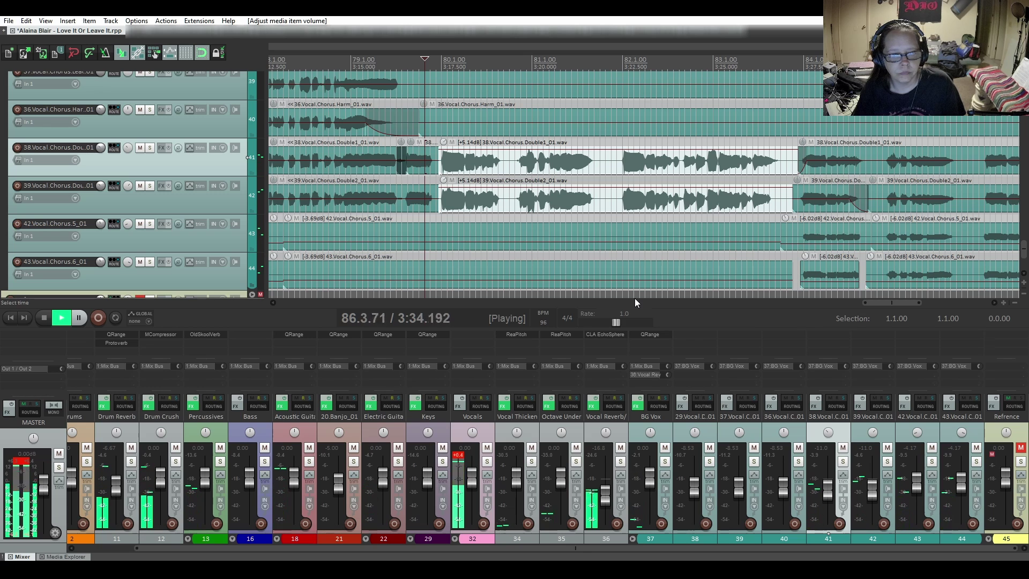
{"action": "key", "text": "space"}
{"action": "left_click_drag", "start_coordinate": [878, 304], "coordinate": [893, 304]}
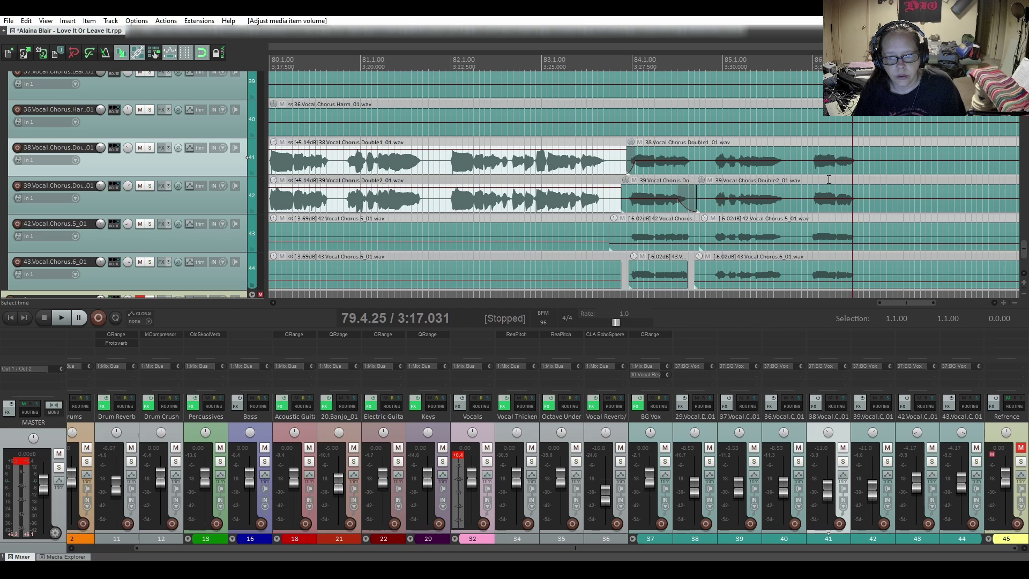
Boost the later Double1 and Double2 items past bar 83 to +4.76 dB, auditioning from 83.3.75.
{"action": "left_click", "coordinate": [867, 156]}
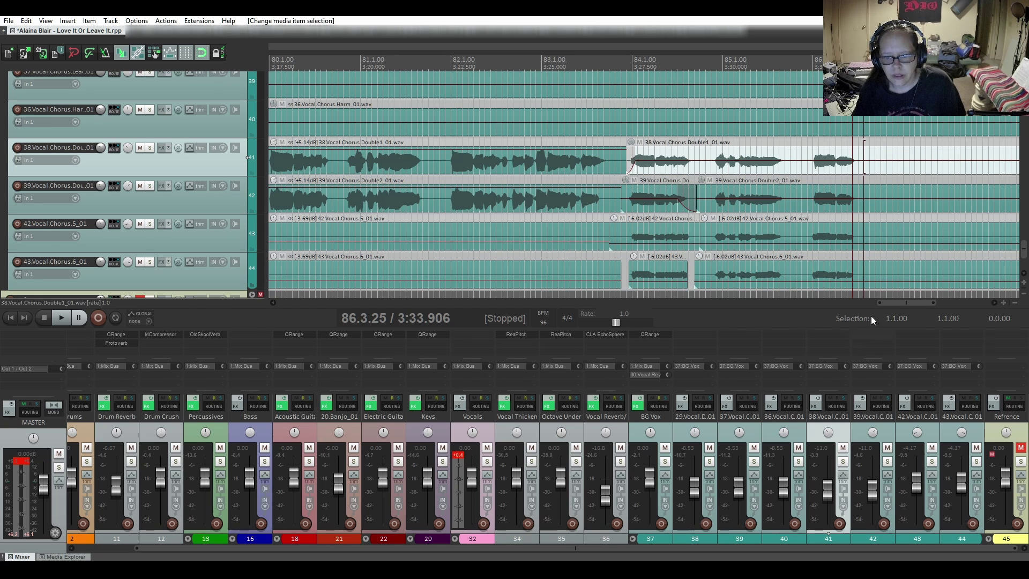
{"action": "left_click_drag", "start_coordinate": [895, 304], "coordinate": [902, 304]}
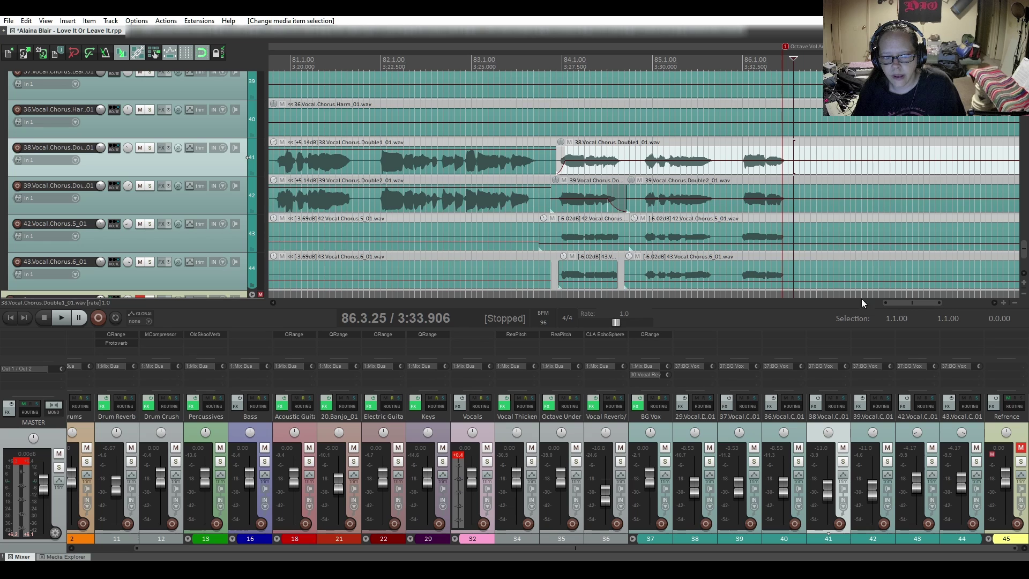
{"action": "left_click", "coordinate": [581, 213], "text": "ctrl"}
{"action": "left_click", "coordinate": [670, 207], "text": "ctrl"}
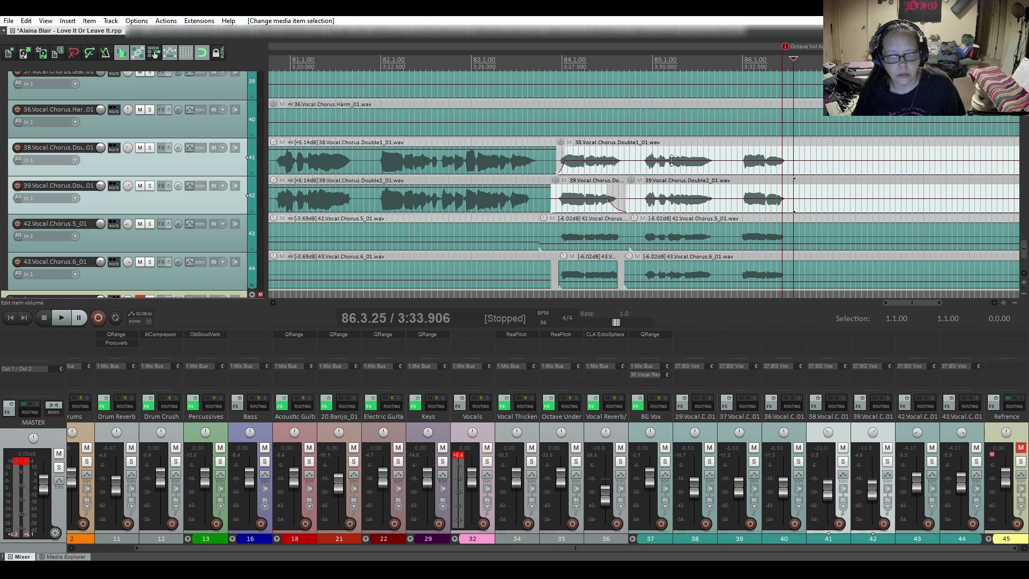
{"action": "left_click", "coordinate": [532, 49]}
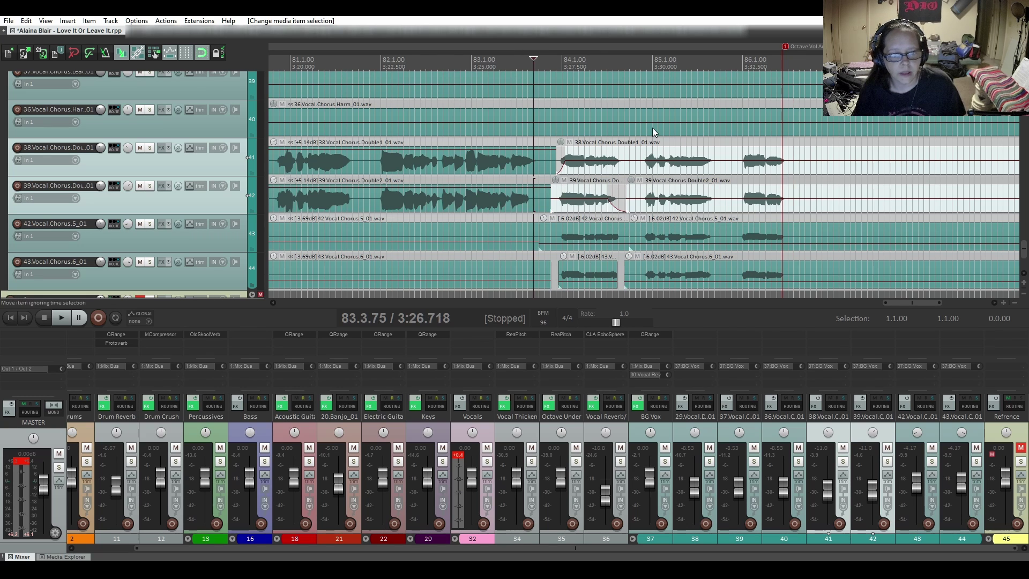
{"action": "key", "text": "space"}
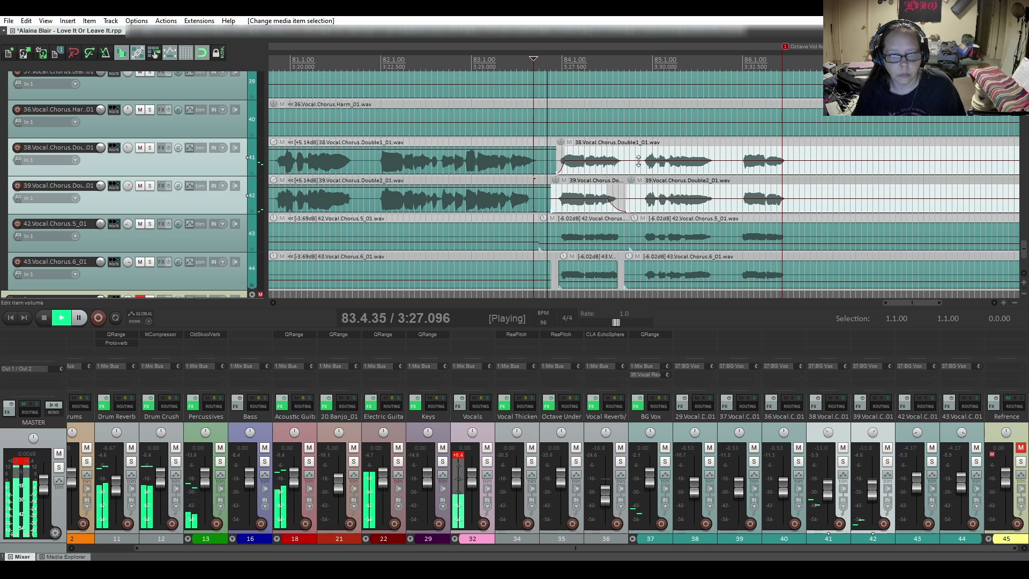
{"action": "left_click_drag", "start_coordinate": [635, 163], "coordinate": [640, 152]}
{"action": "key", "text": "space"}
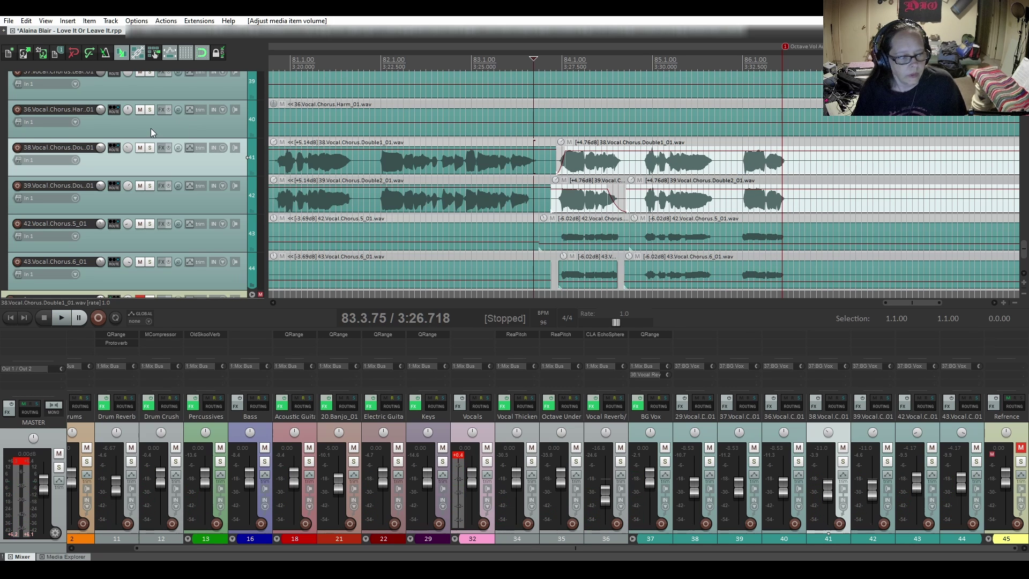
Drop the Octave Under envelope after bar 86 by 3 dB to about -49.5 dB, auditioning the ending.
{"action": "scroll", "coordinate": [150, 128], "scroll_direction": "up", "scroll_amount": 8}
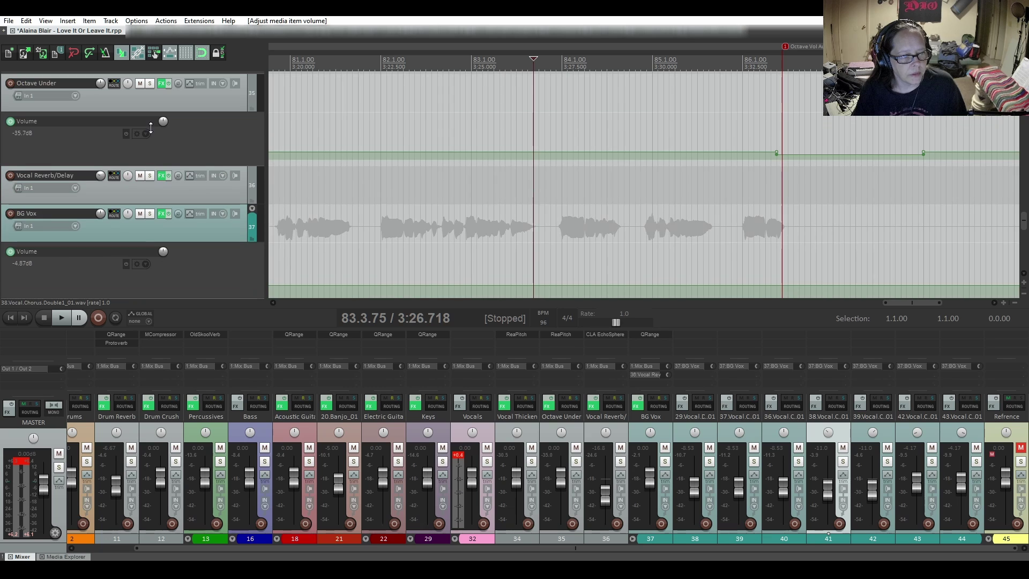
{"action": "scroll", "coordinate": [151, 128], "scroll_direction": "up", "scroll_amount": 1}
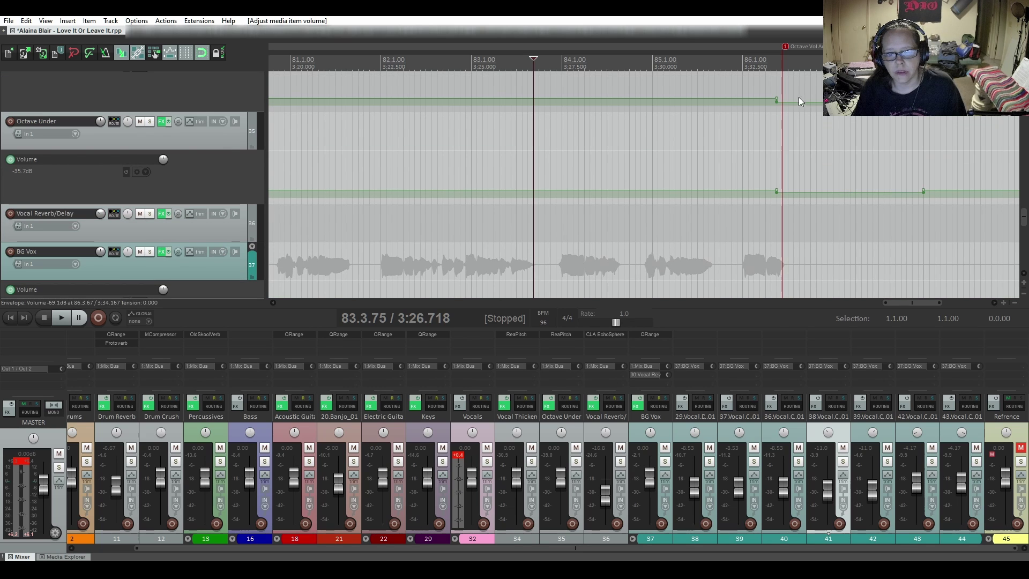
{"action": "left_click", "coordinate": [771, 74]}
{"action": "key", "text": "space"}
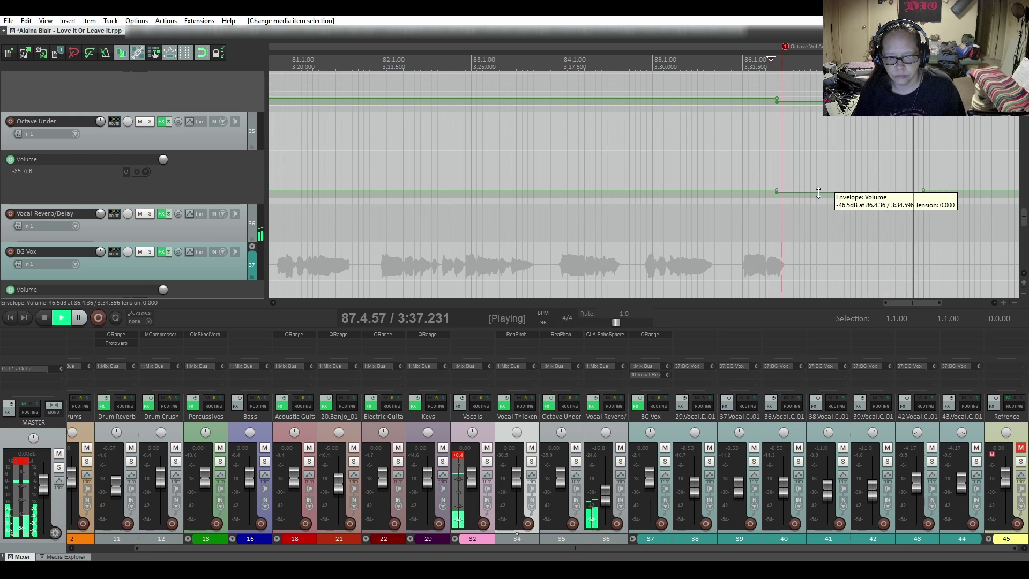
{"action": "key", "text": "space"}
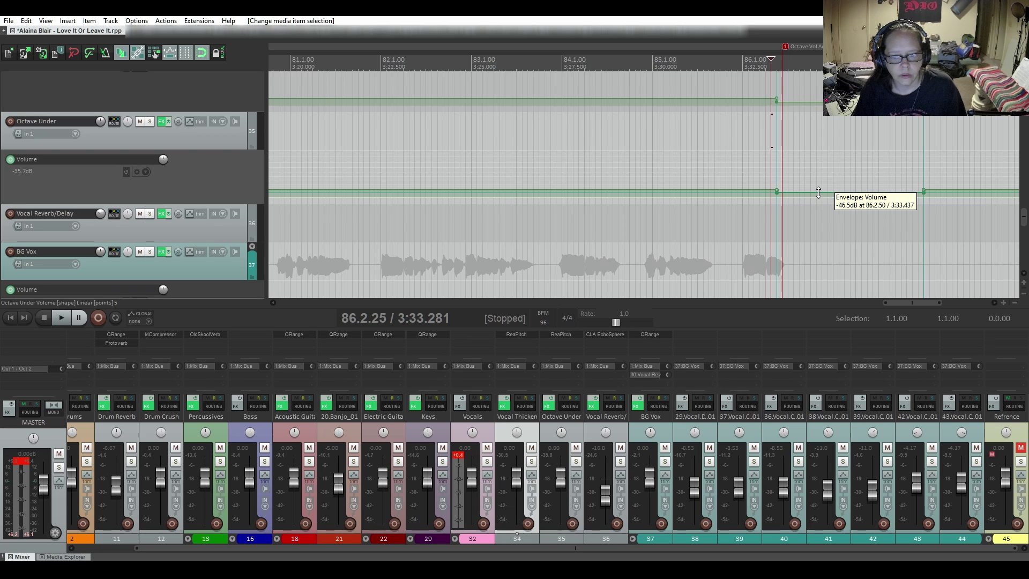
{"action": "left_click_drag", "start_coordinate": [819, 193], "coordinate": [821, 218]}
{"action": "key", "text": "space"}
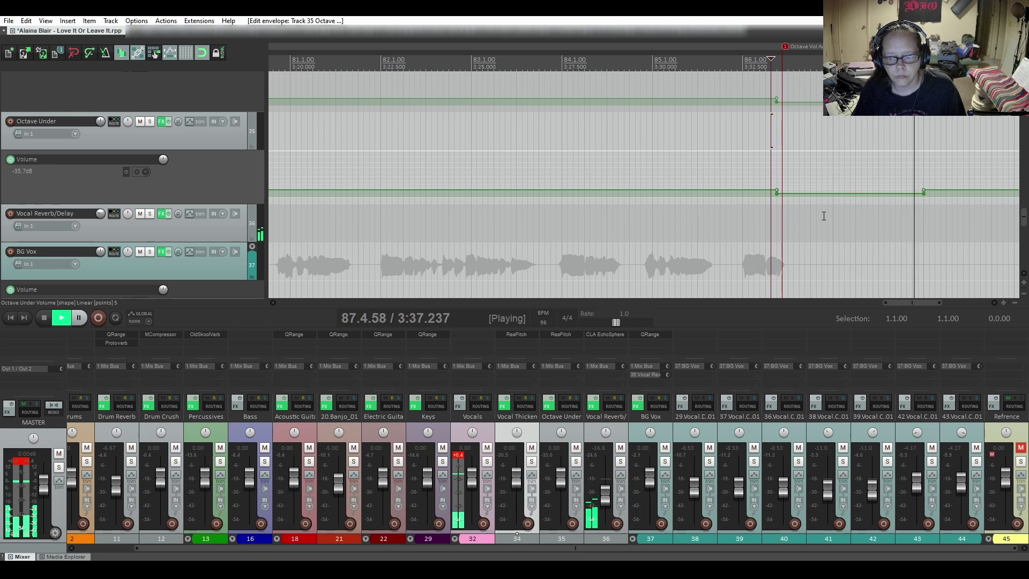
{"action": "key", "text": "space"}
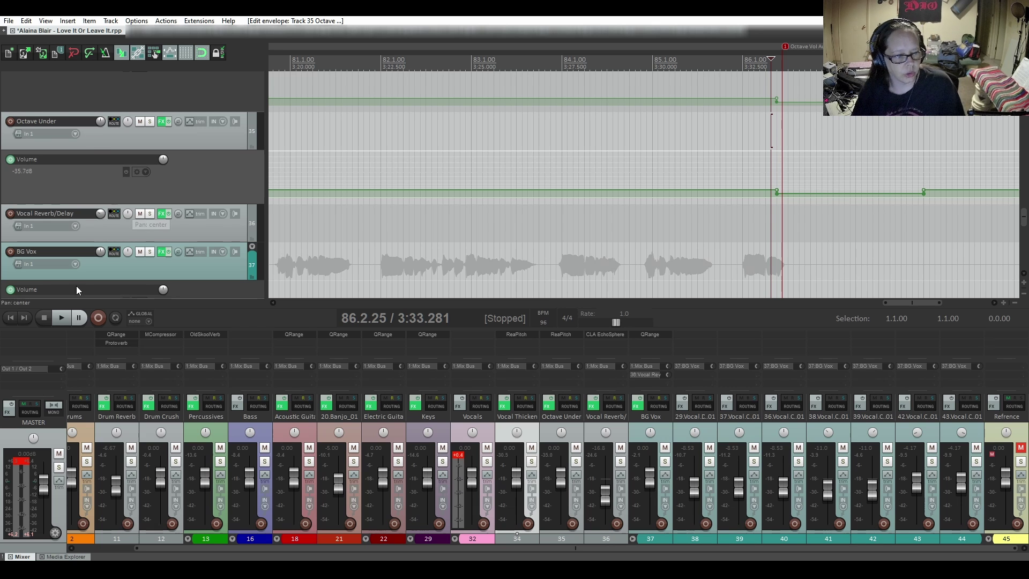
Return to the project start and play from bar 4.1.00 to about bar 7, viewing Percussives and Bass.
{"action": "left_click", "coordinate": [10, 318]}
{"action": "scroll", "coordinate": [111, 189], "scroll_direction": "up", "scroll_amount": 15}
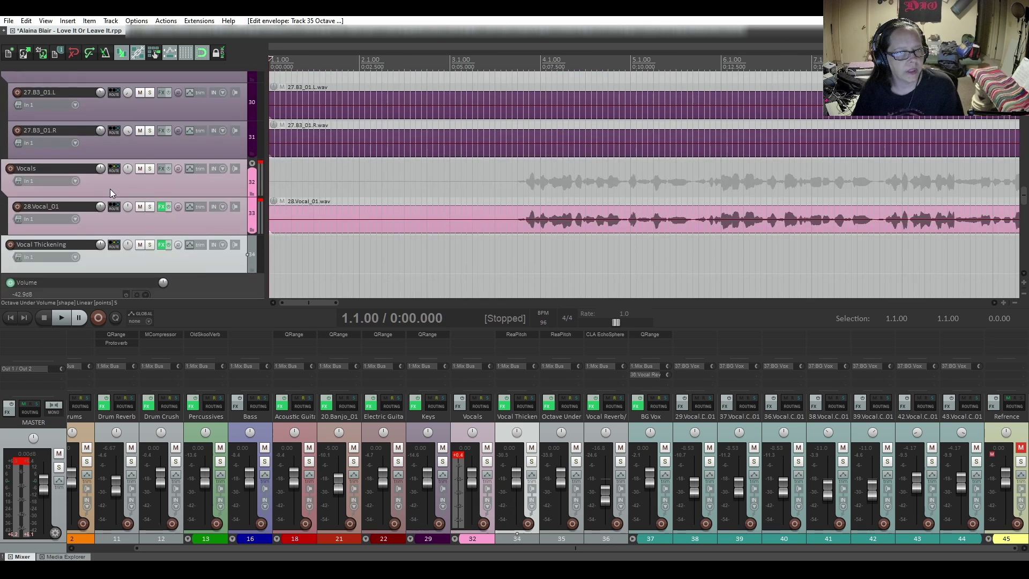
{"action": "scroll", "coordinate": [110, 189], "scroll_direction": "up", "scroll_amount": 1}
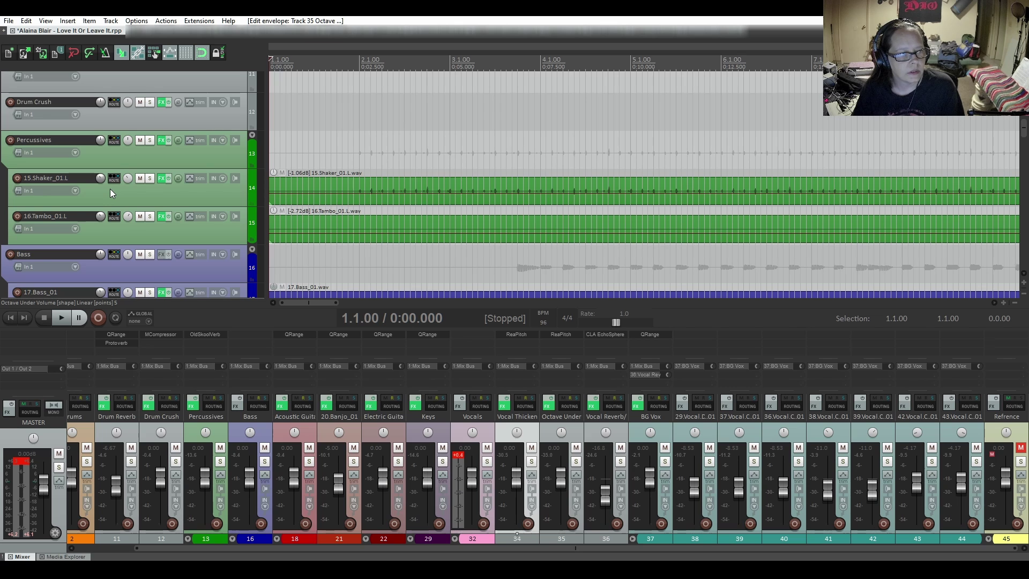
{"action": "scroll", "coordinate": [110, 193], "scroll_direction": "up", "scroll_amount": 10}
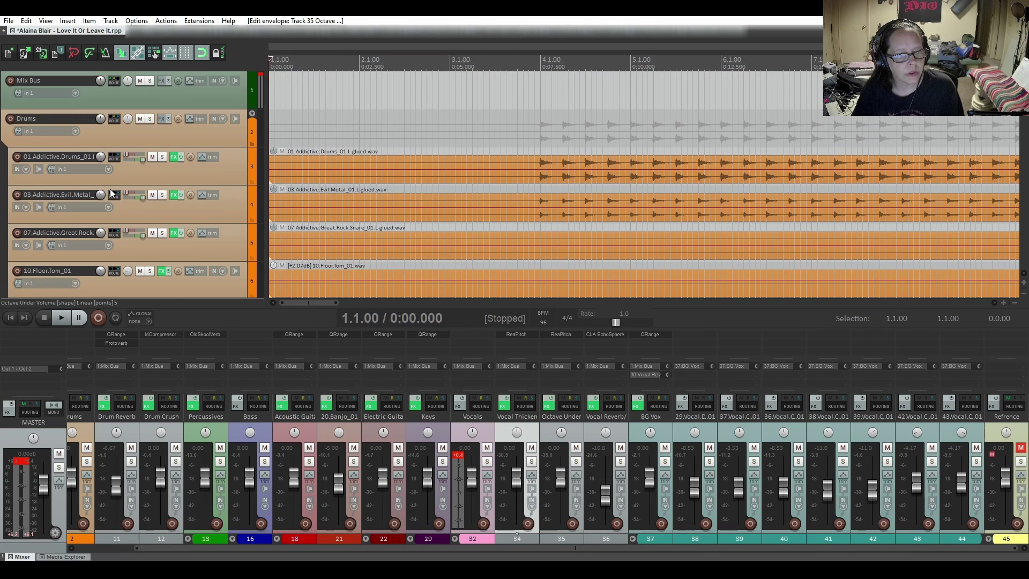
{"action": "left_click", "coordinate": [540, 112]}
{"action": "scroll", "coordinate": [185, 183], "scroll_direction": "down", "scroll_amount": 10}
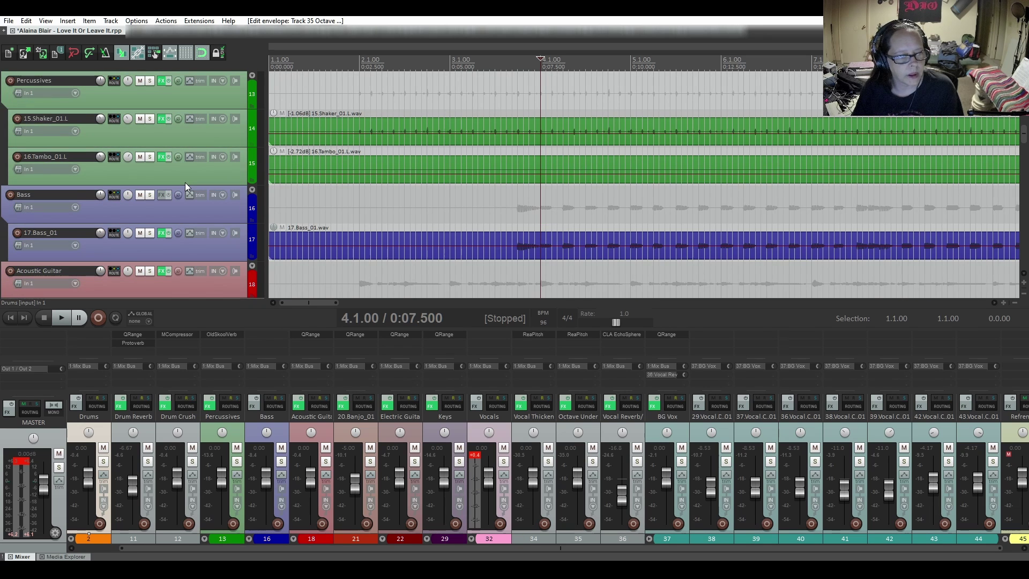
{"action": "key", "text": "space"}
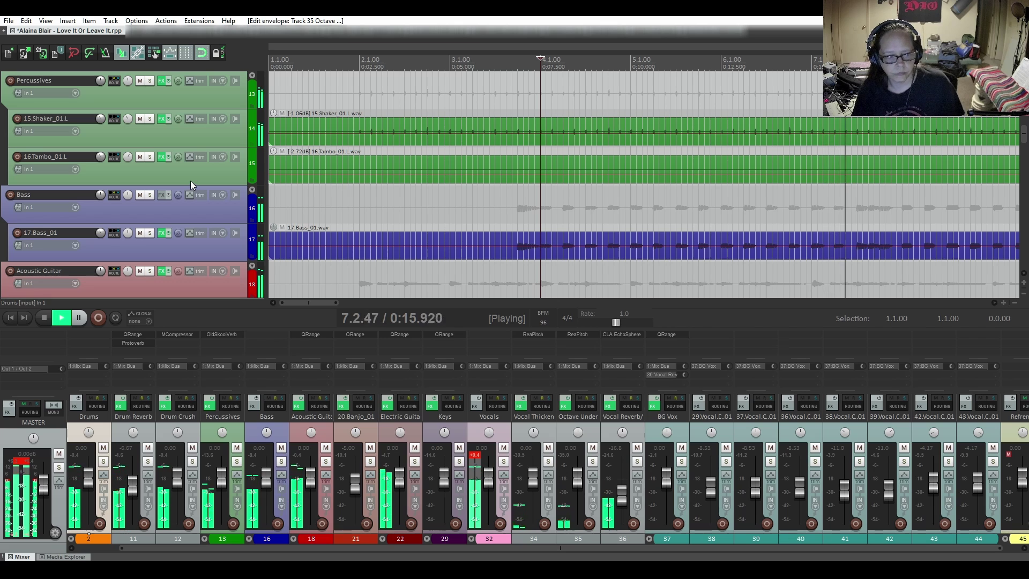
{"action": "key", "text": "space"}
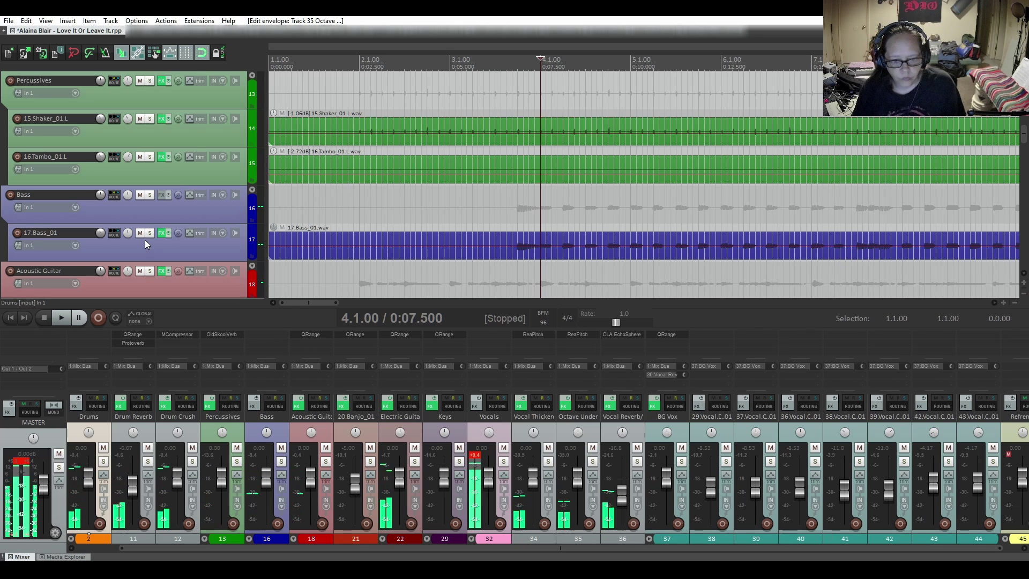
On 17.Bass_01's QRange, raise the low-cut from 57.5 Hz to about 75 Hz and disable the 100 Hz boost.
{"action": "left_click", "coordinate": [162, 233]}
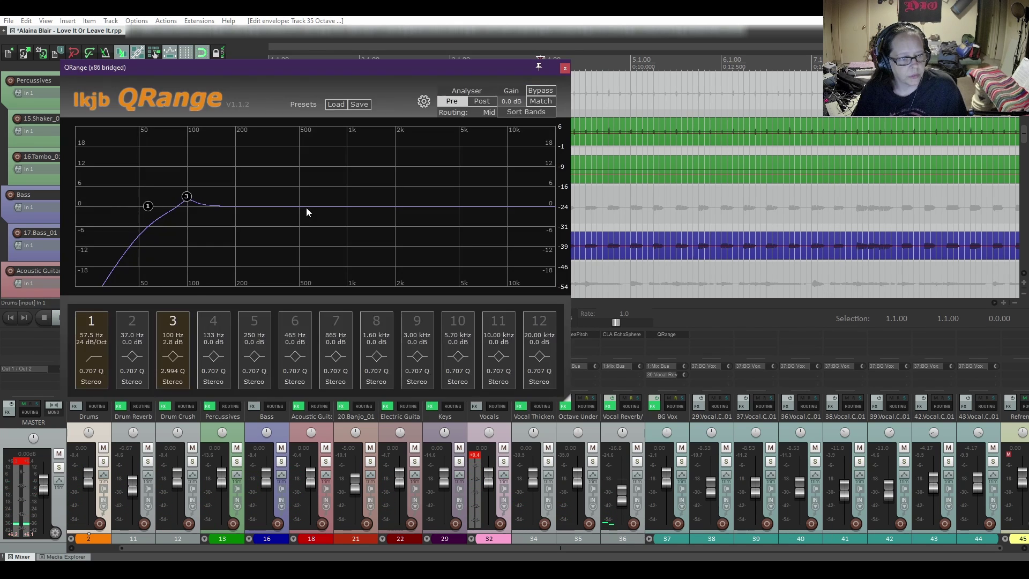
{"action": "left_click_drag", "start_coordinate": [306, 68], "coordinate": [651, 105]}
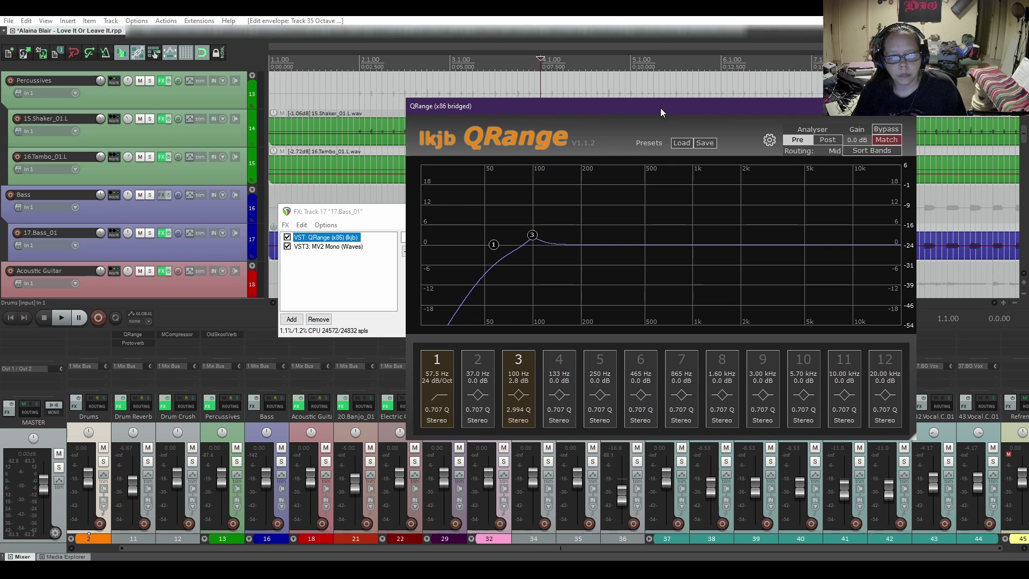
{"action": "left_click_drag", "start_coordinate": [660, 108], "coordinate": [734, 108]}
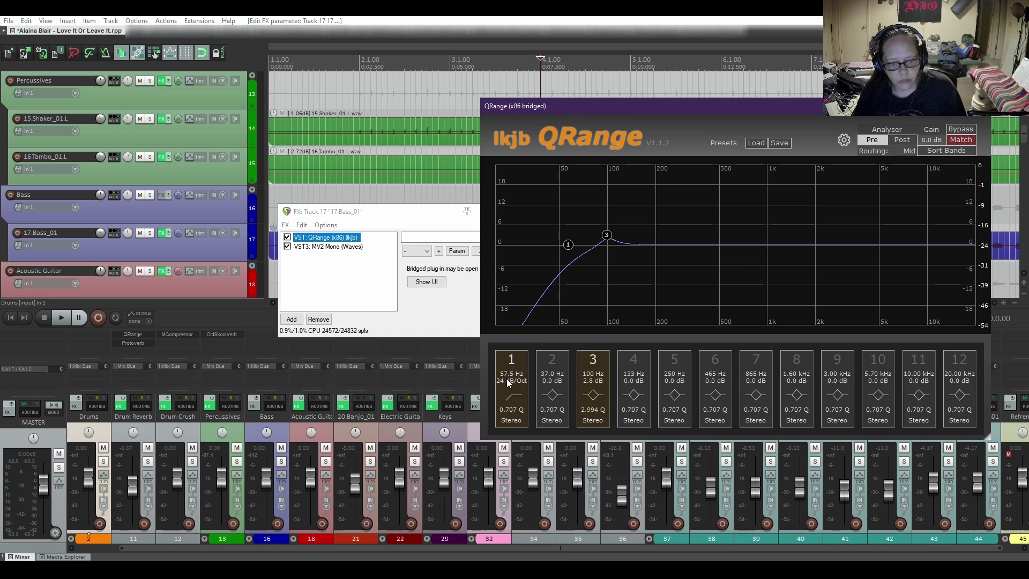
{"action": "left_click_drag", "start_coordinate": [512, 375], "coordinate": [512, 356]}
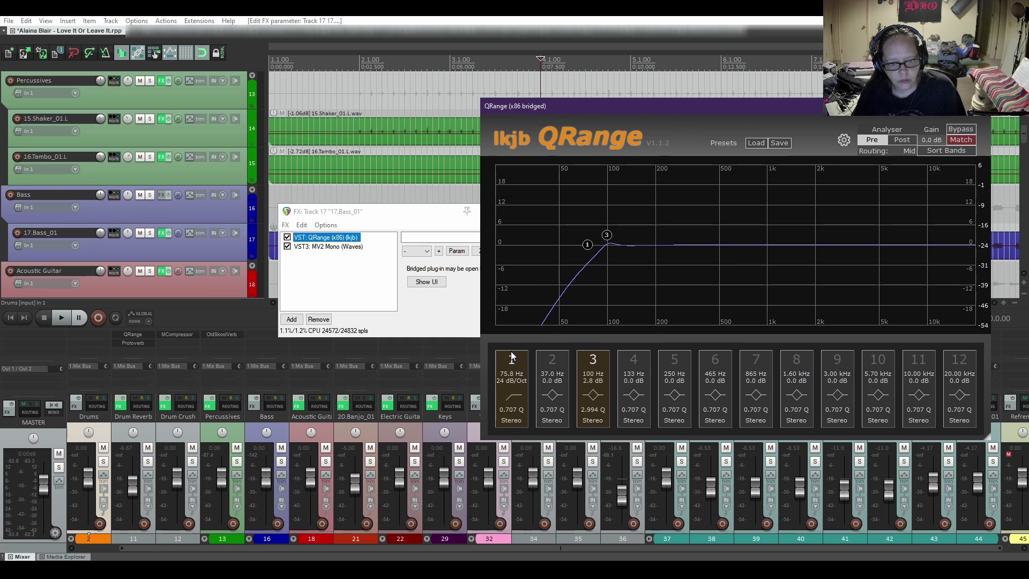
{"action": "left_click", "coordinate": [593, 359]}
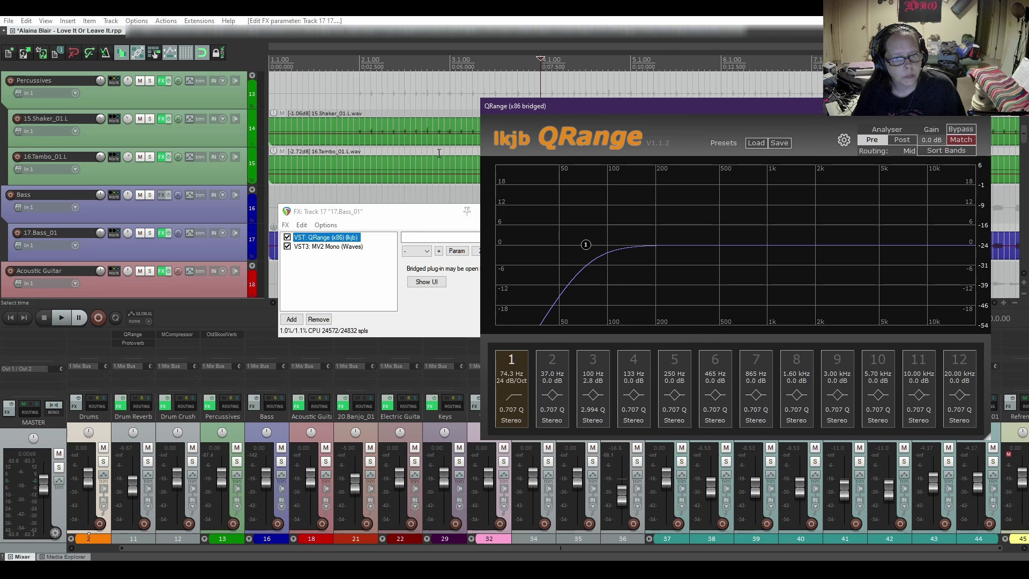
Audition the bass with the new EQ settings, then stop playback.
{"action": "left_click", "coordinate": [513, 18]}
{"action": "key", "text": "space"}
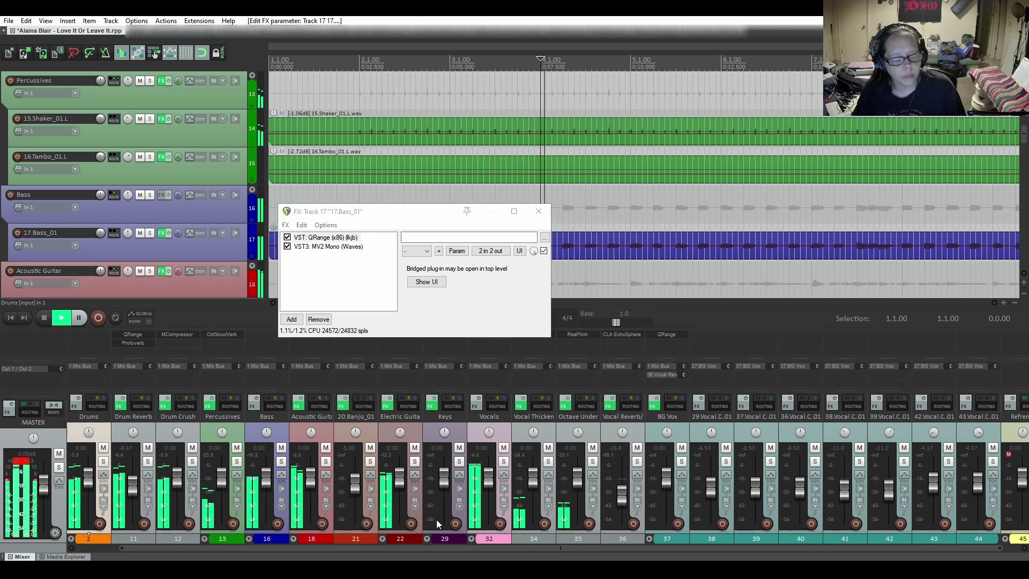
{"action": "mouse_move", "coordinate": [353, 571]}
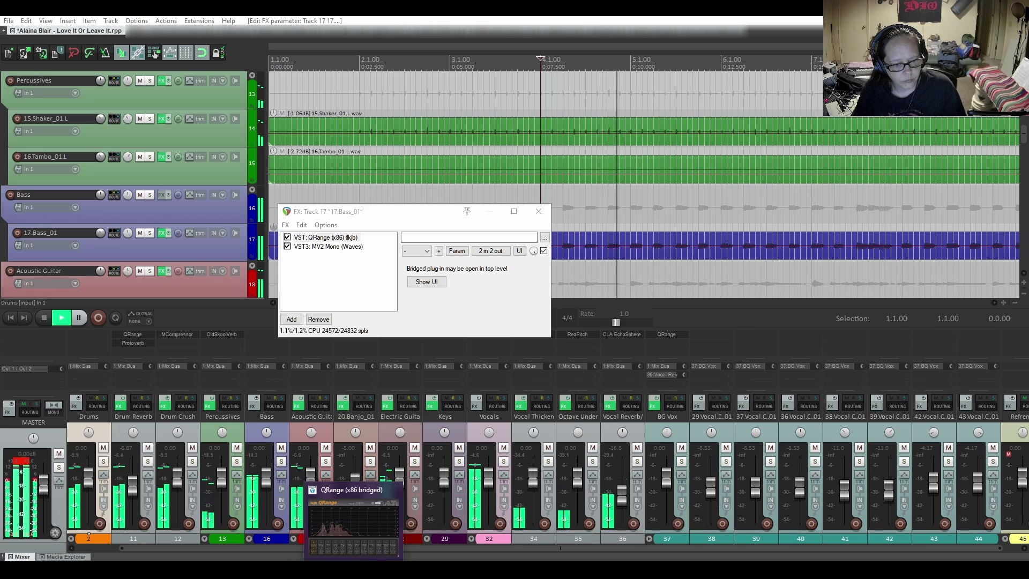
{"action": "left_click", "coordinate": [353, 522]}
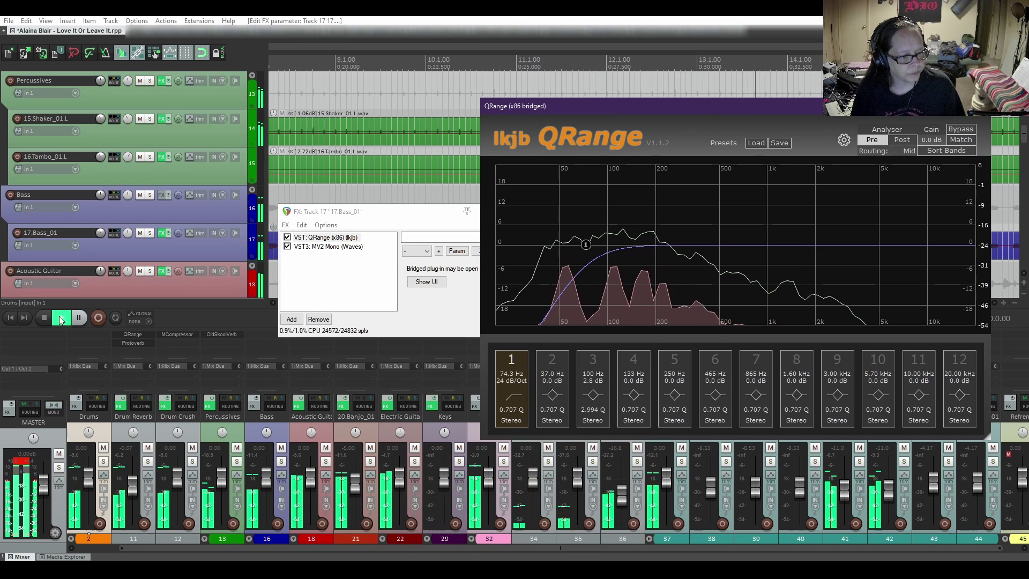
{"action": "left_click", "coordinate": [42, 321]}
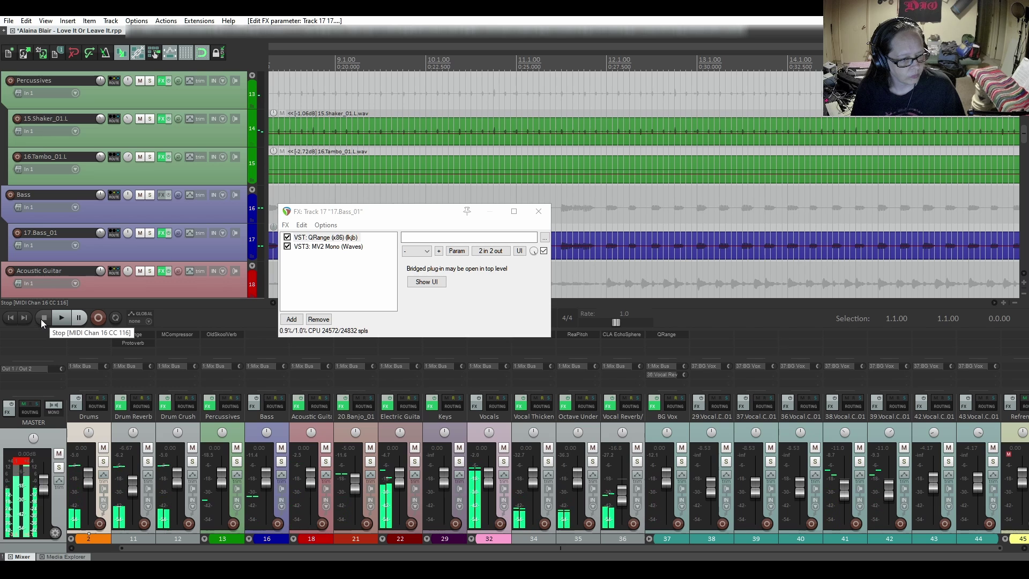
Set the bass MV2 Mono High Level to -4.8 and Output to -5.4 while listening.
{"action": "left_click", "coordinate": [340, 247]}
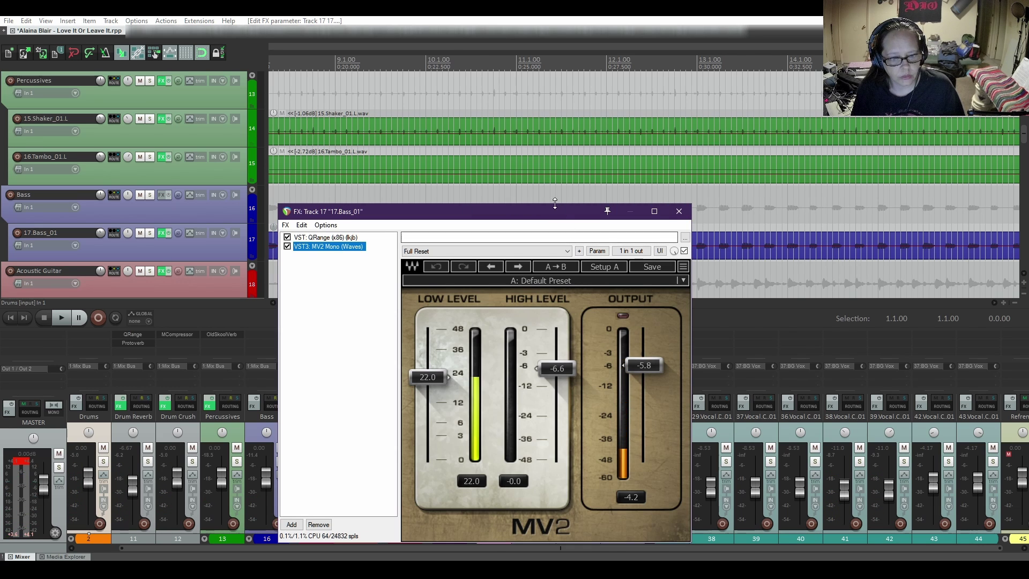
{"action": "left_click_drag", "start_coordinate": [540, 217], "coordinate": [631, 144]}
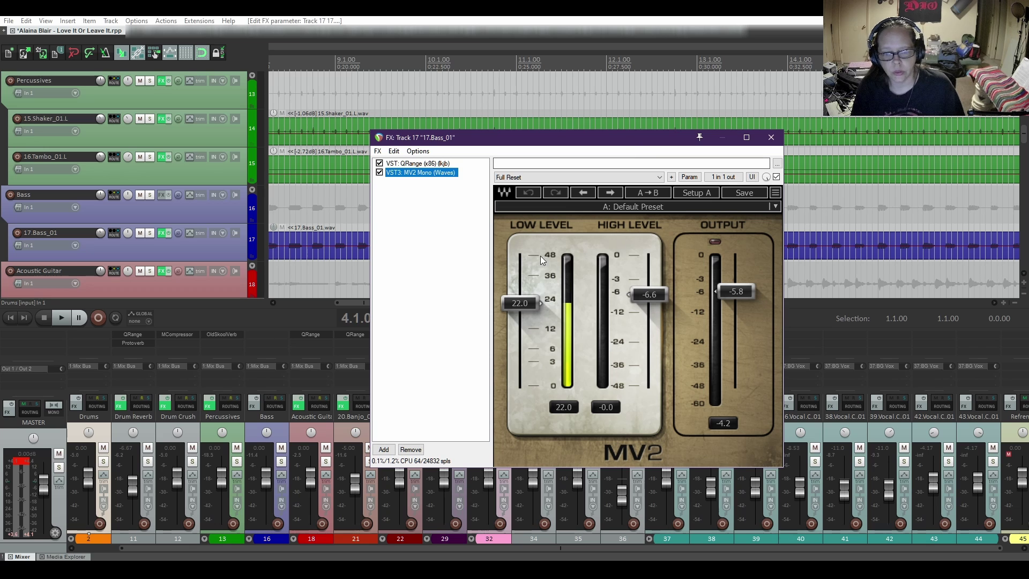
{"action": "key", "text": "space"}
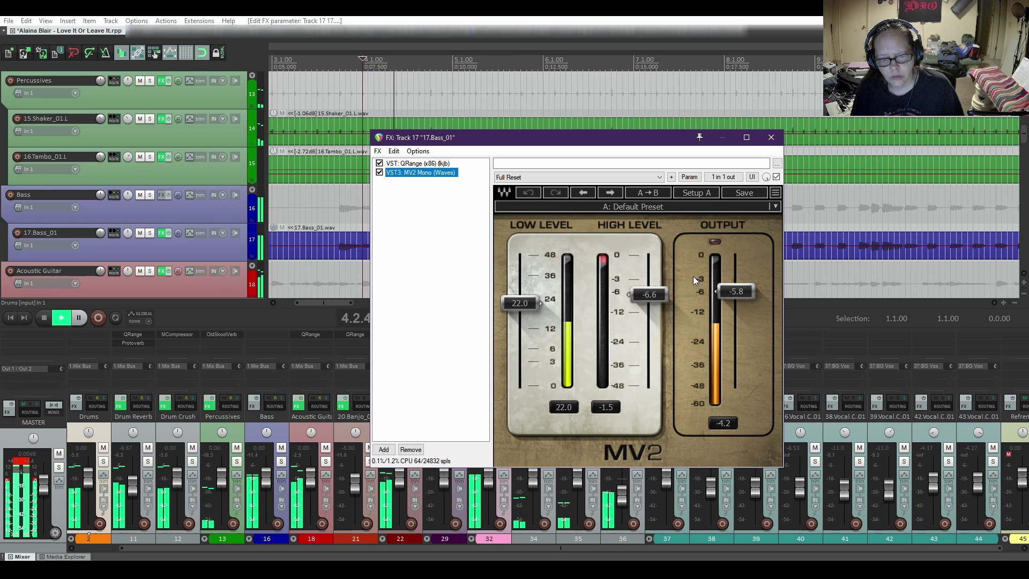
{"action": "left_click_drag", "start_coordinate": [651, 299], "coordinate": [648, 291]}
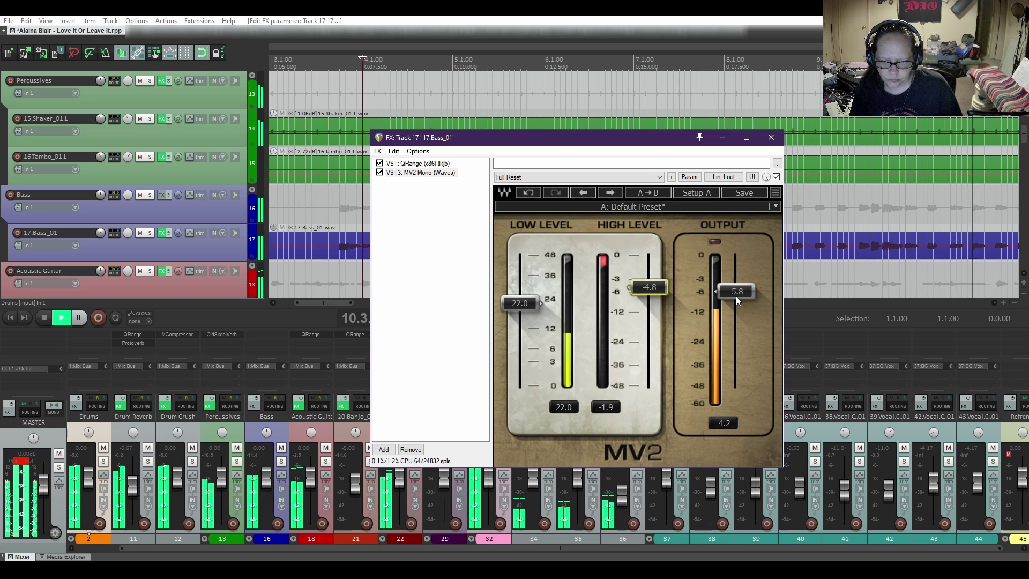
{"action": "left_click_drag", "start_coordinate": [735, 295], "coordinate": [735, 293]}
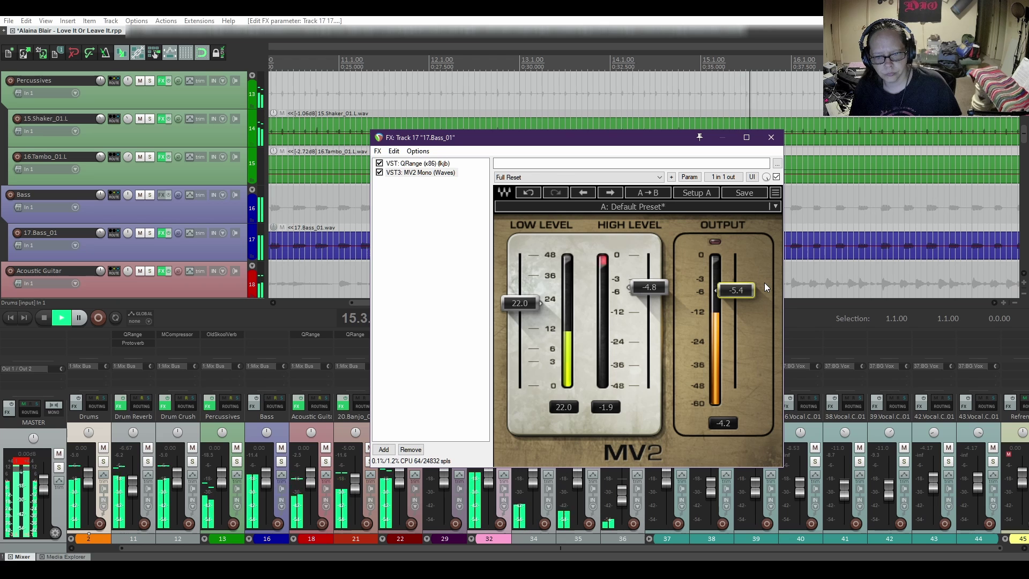
{"action": "key", "text": "space"}
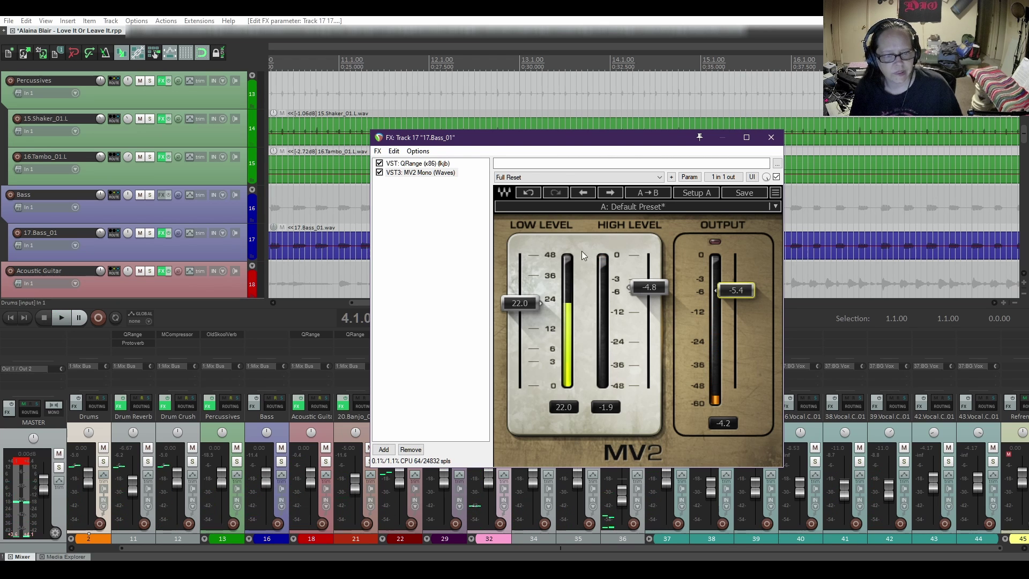
Open 17.Bass_01's QRange to review its curve, then close the plugin view.
{"action": "double_click", "coordinate": [411, 164]}
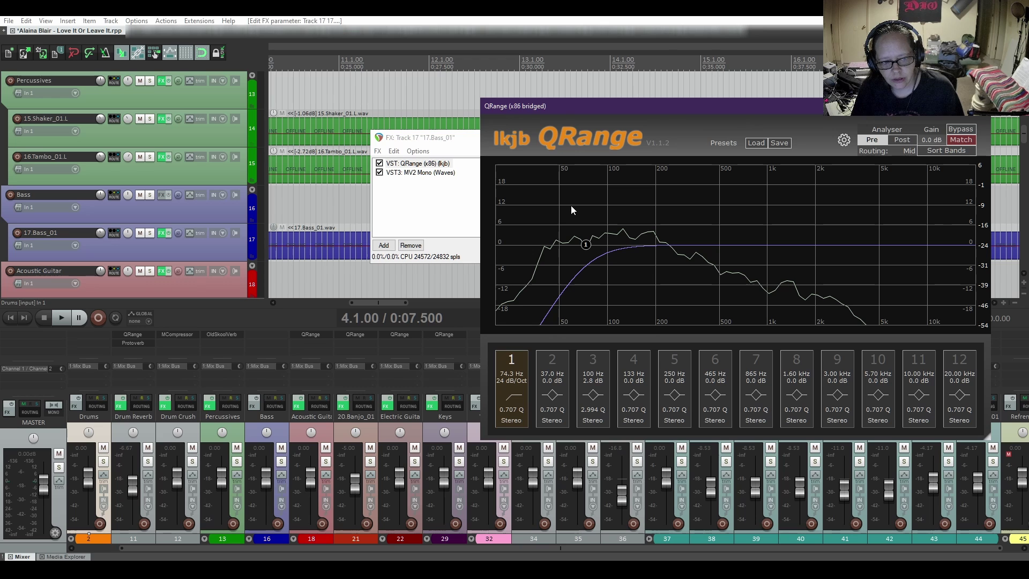
{"action": "scroll", "coordinate": [102, 184], "scroll_direction": "up", "scroll_amount": 10}
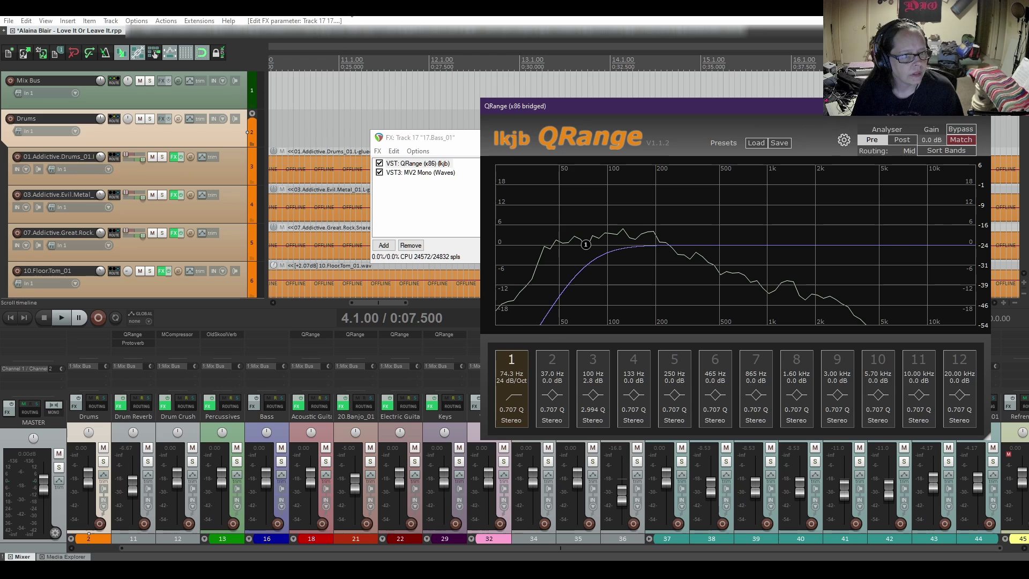
{"action": "key", "text": "Escape"}
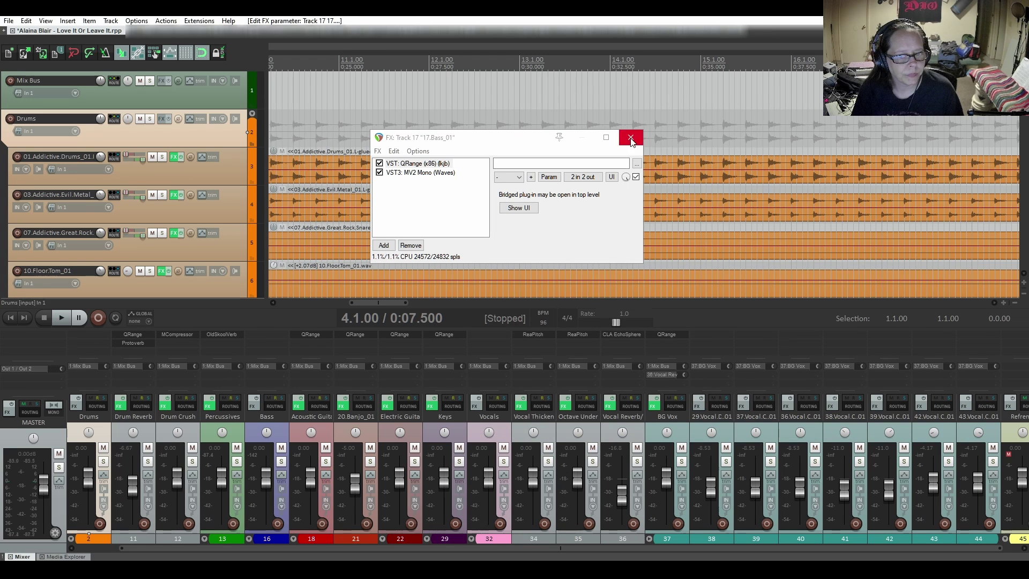
Close the bass FX chain and open the 03.Addictive.Evil.Metal track's QRange EQ.
{"action": "left_click", "coordinate": [631, 137]}
{"action": "scroll", "coordinate": [163, 167], "scroll_direction": "down", "scroll_amount": 1}
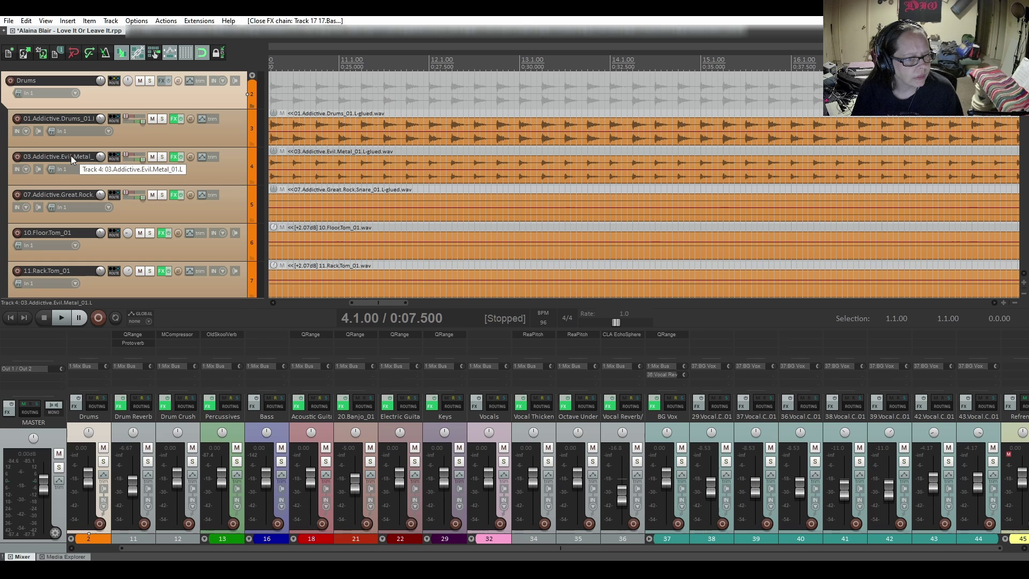
{"action": "scroll", "coordinate": [95, 177], "scroll_direction": "down", "scroll_amount": 1}
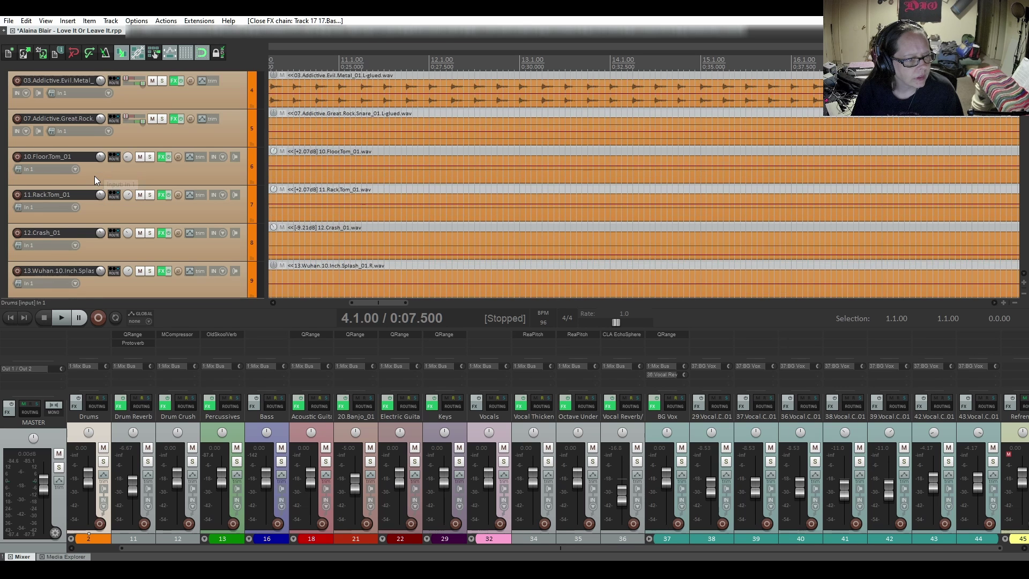
{"action": "scroll", "coordinate": [94, 175], "scroll_direction": "up", "scroll_amount": 1}
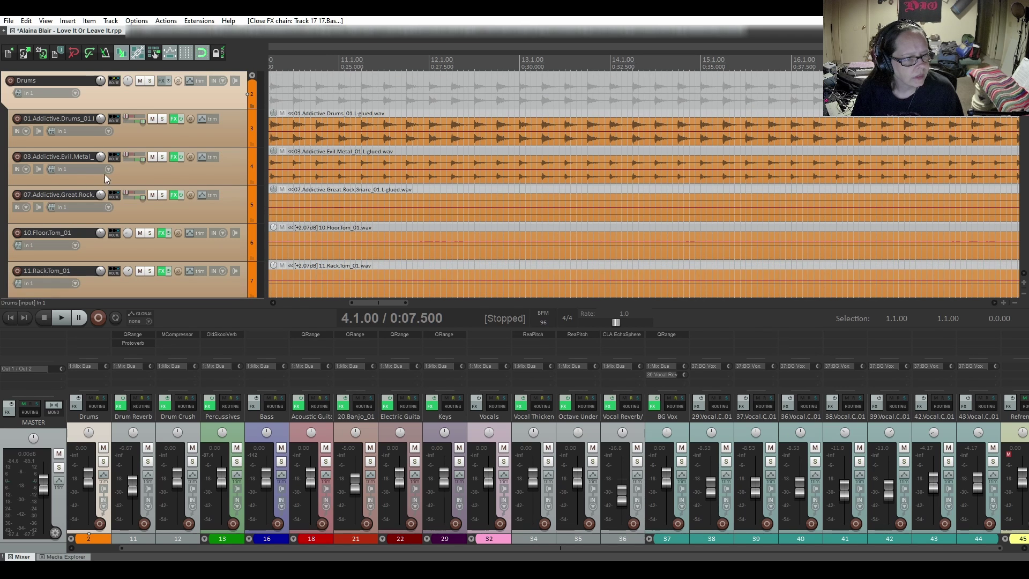
{"action": "left_click", "coordinate": [174, 157]}
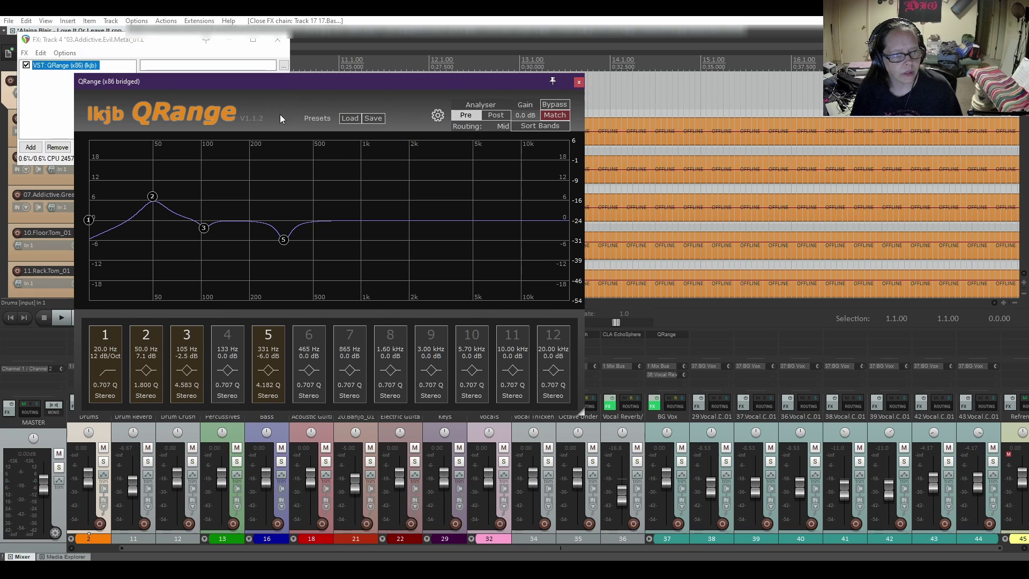
{"action": "left_click_drag", "start_coordinate": [274, 87], "coordinate": [649, 84]}
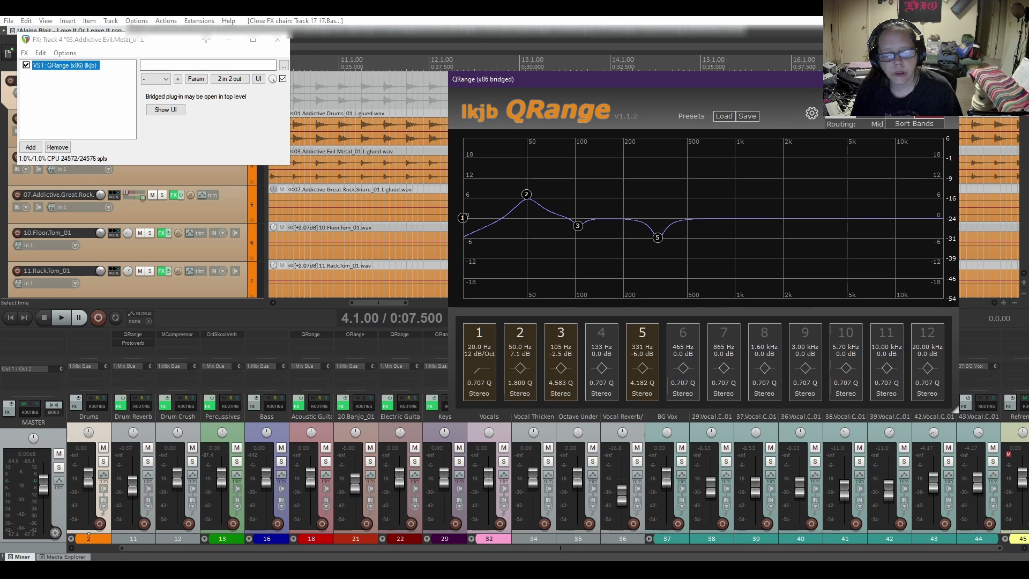
Cut QRange band 3 near 103 Hz to -12.6 dB during playback, then close the chain.
{"action": "left_click", "coordinate": [62, 320]}
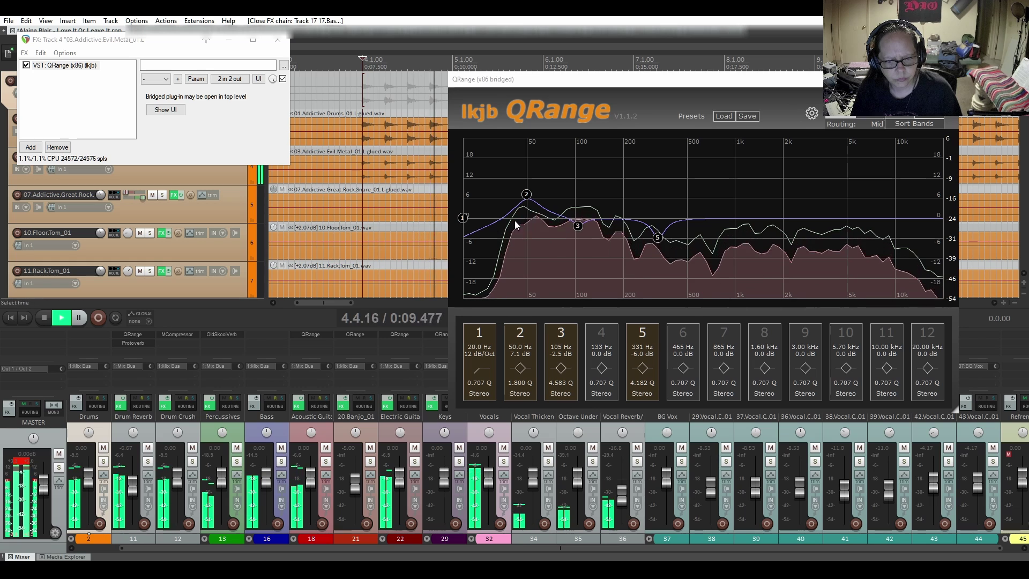
{"action": "left_click_drag", "start_coordinate": [577, 230], "coordinate": [578, 252]}
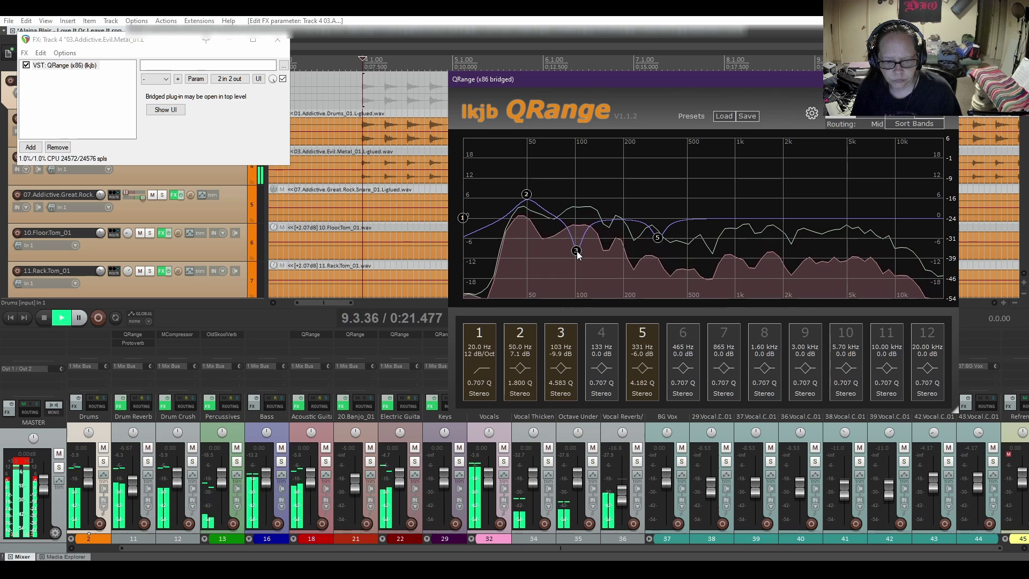
{"action": "left_click_drag", "start_coordinate": [577, 253], "coordinate": [578, 261]}
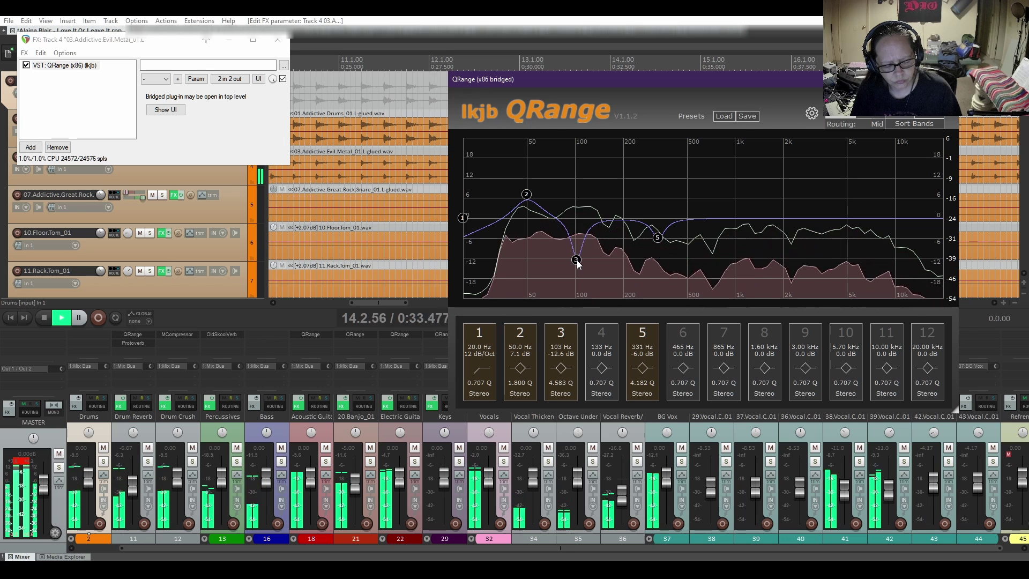
{"action": "left_click", "coordinate": [43, 318]}
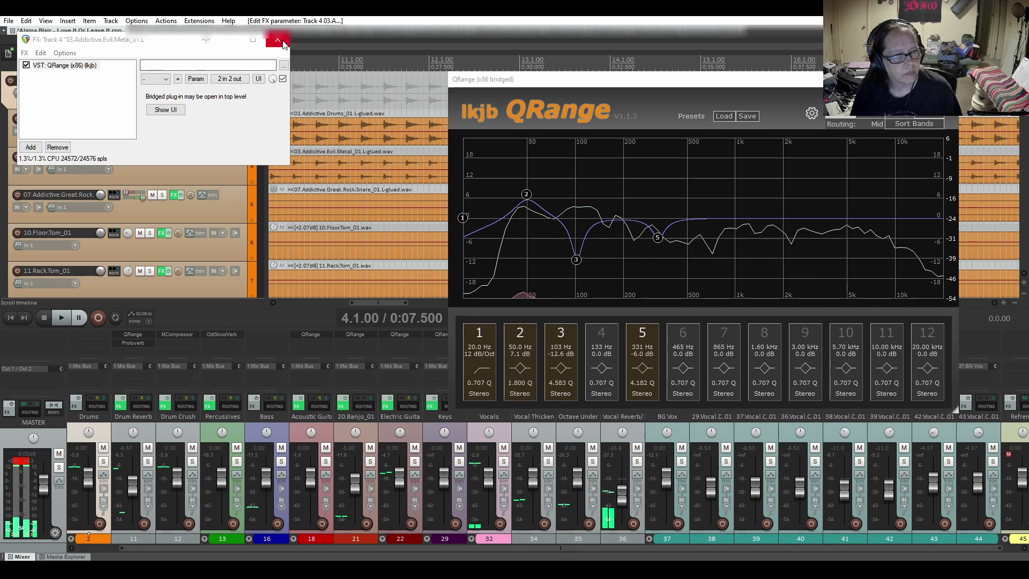
{"action": "left_click", "coordinate": [283, 43]}
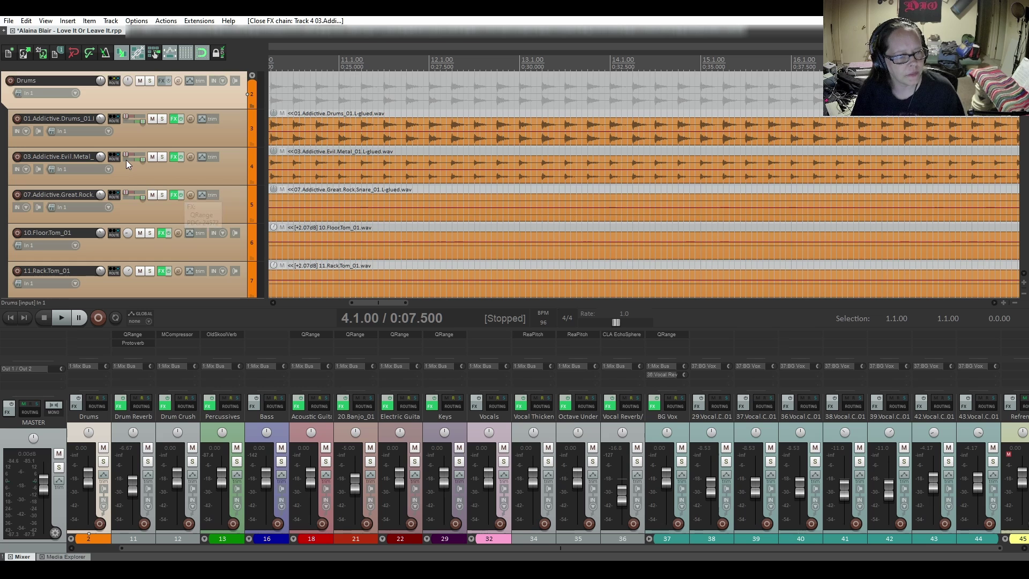
Duplicate the 17.Bass_01 track.
{"action": "scroll", "coordinate": [126, 160], "scroll_direction": "down", "scroll_amount": 10}
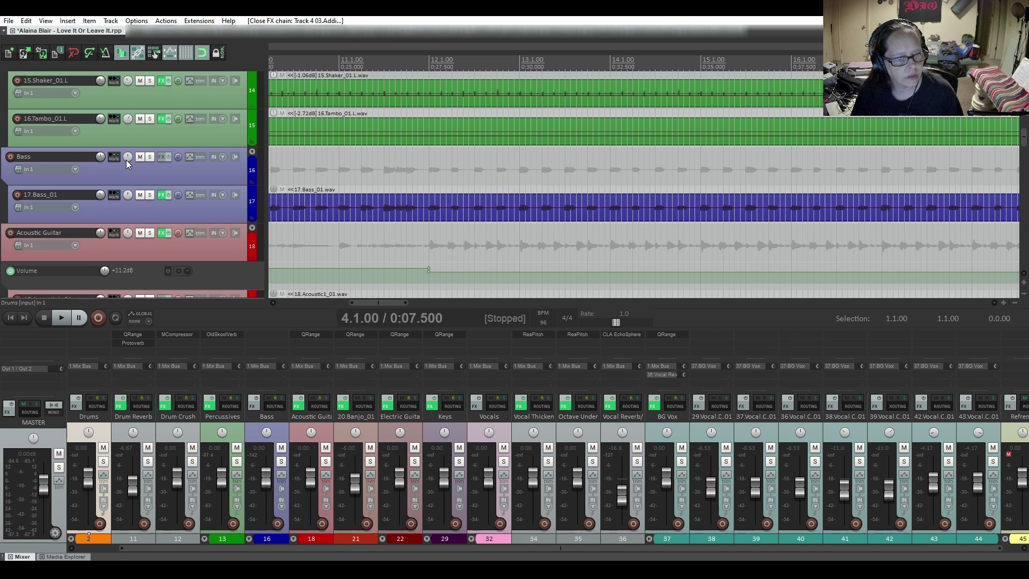
{"action": "right_click", "coordinate": [214, 215]}
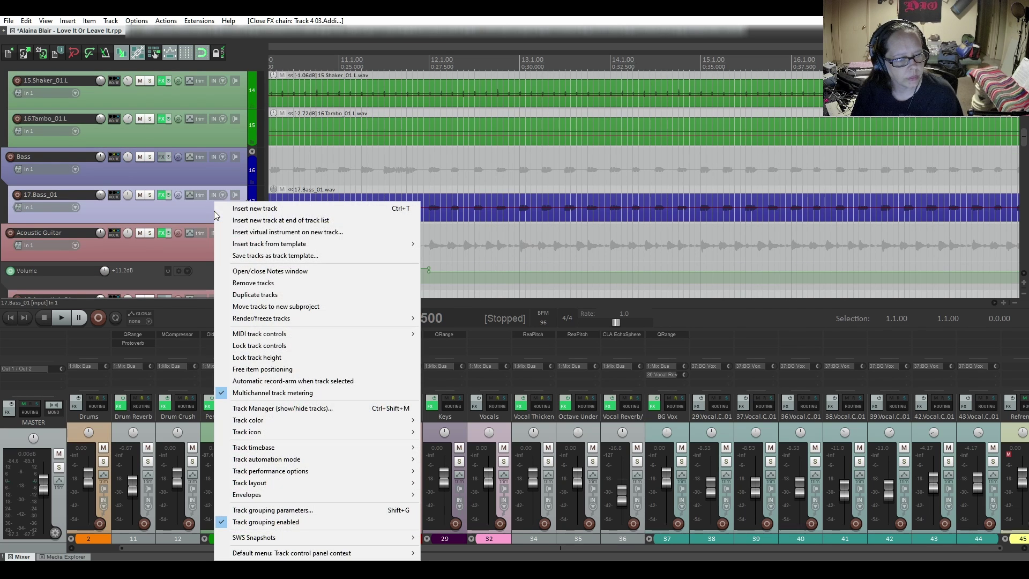
{"action": "left_click", "coordinate": [260, 296]}
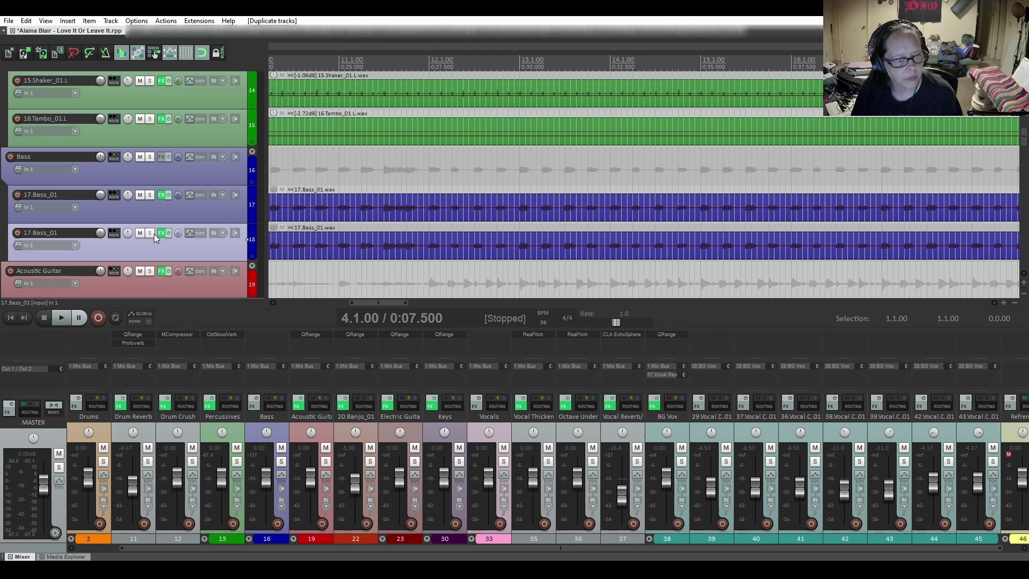
Make the copy's QRange band 1 a 24 dB/Oct low cut at 618 Hz.
{"action": "left_click", "coordinate": [160, 233]}
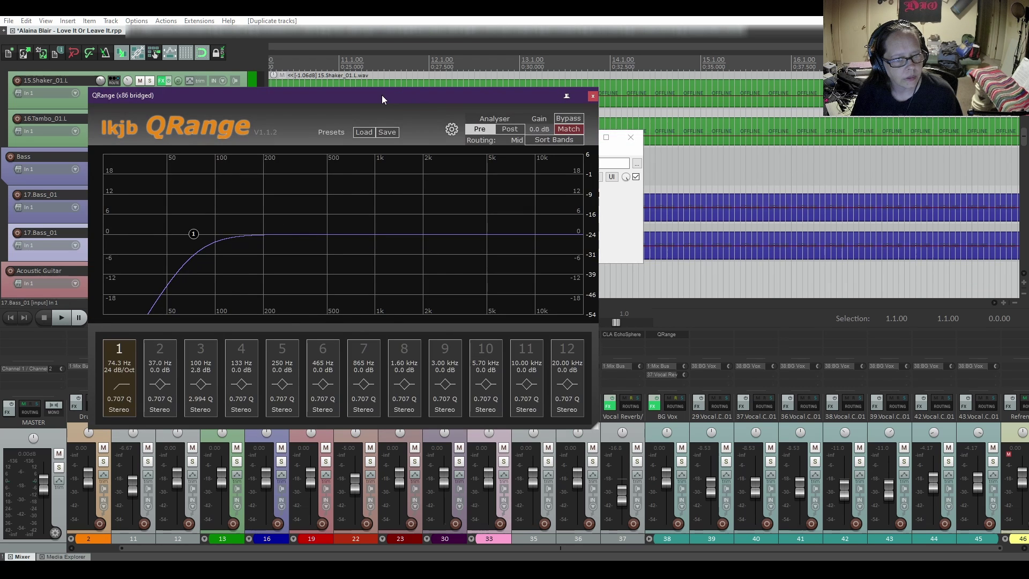
{"action": "left_click_drag", "start_coordinate": [381, 95], "coordinate": [769, 100]}
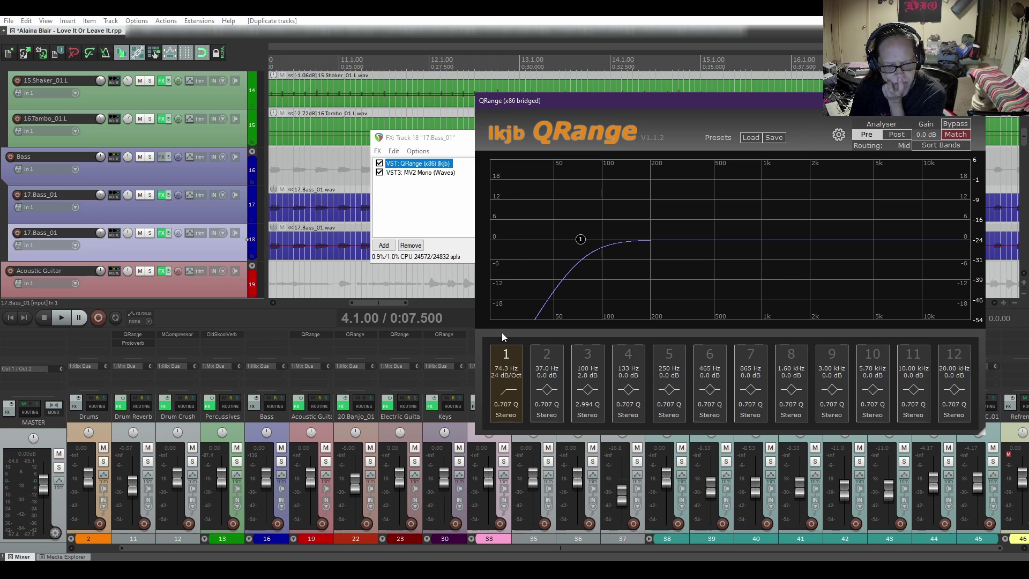
{"action": "left_click", "coordinate": [507, 394]}
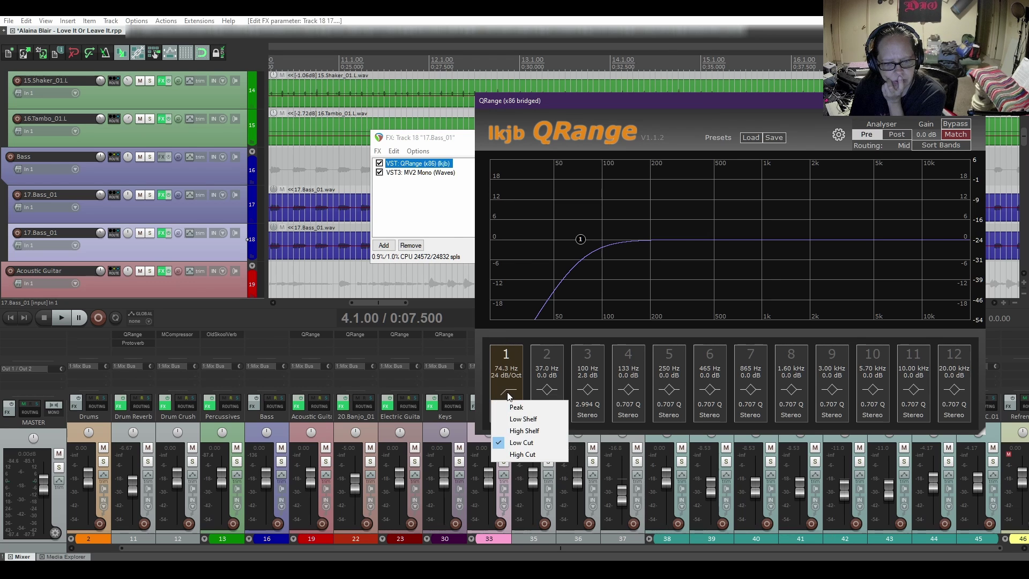
{"action": "left_click", "coordinate": [515, 455]}
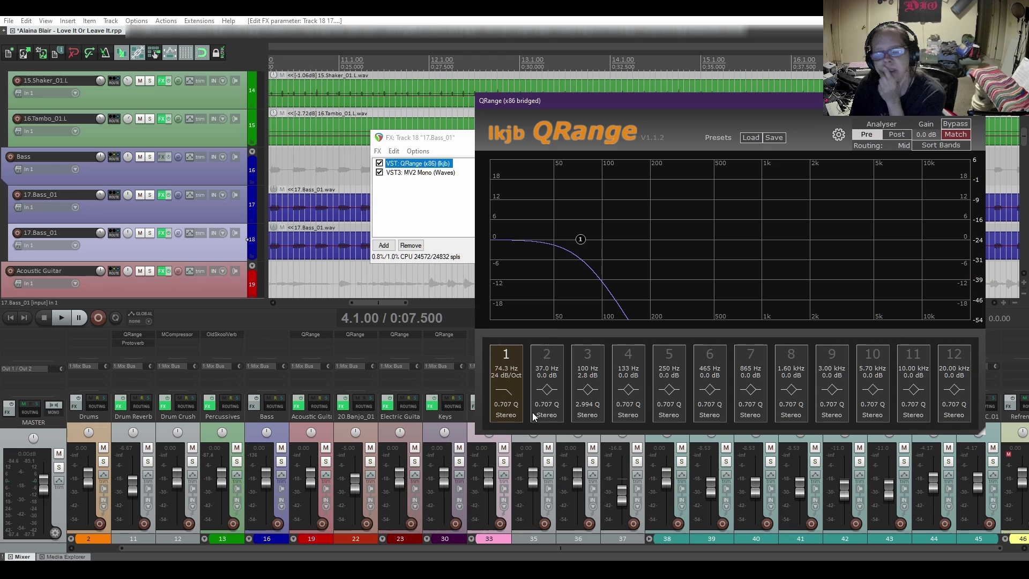
{"action": "left_click", "coordinate": [503, 391]}
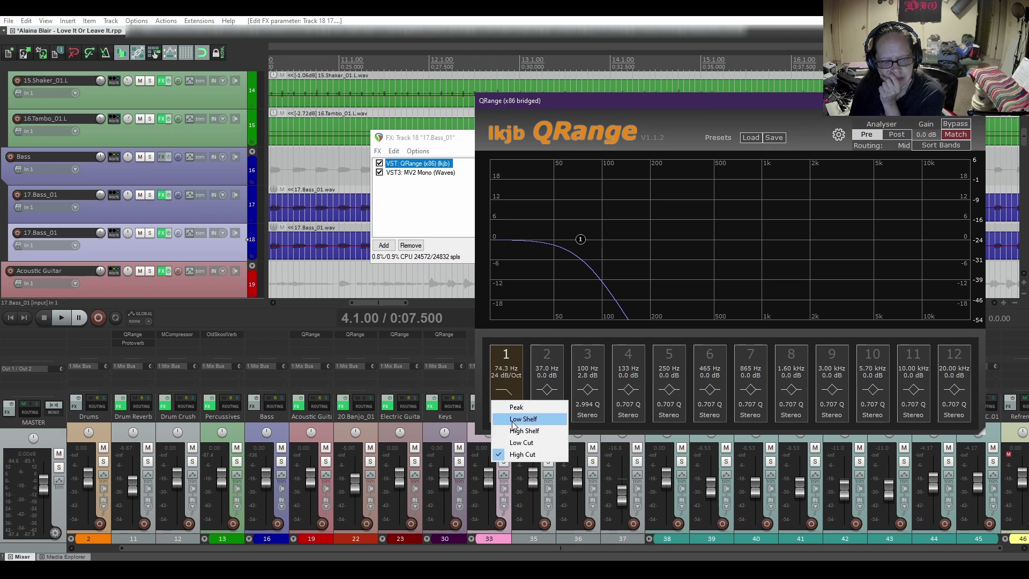
{"action": "left_click", "coordinate": [518, 443]}
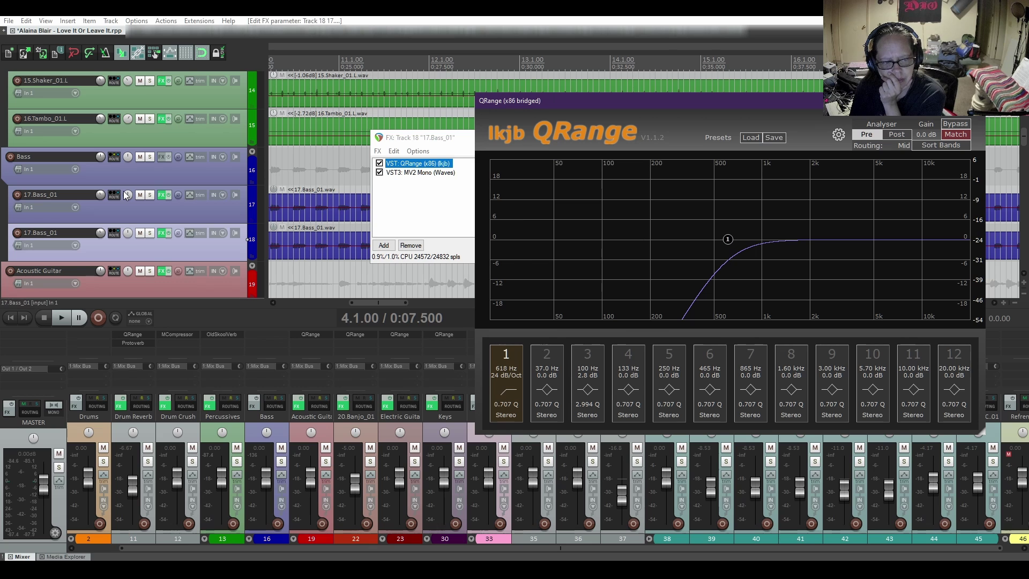
Solo the bass copy and lower its QRange high-pass cutoff to about 145 Hz.
{"action": "left_click", "coordinate": [150, 232]}
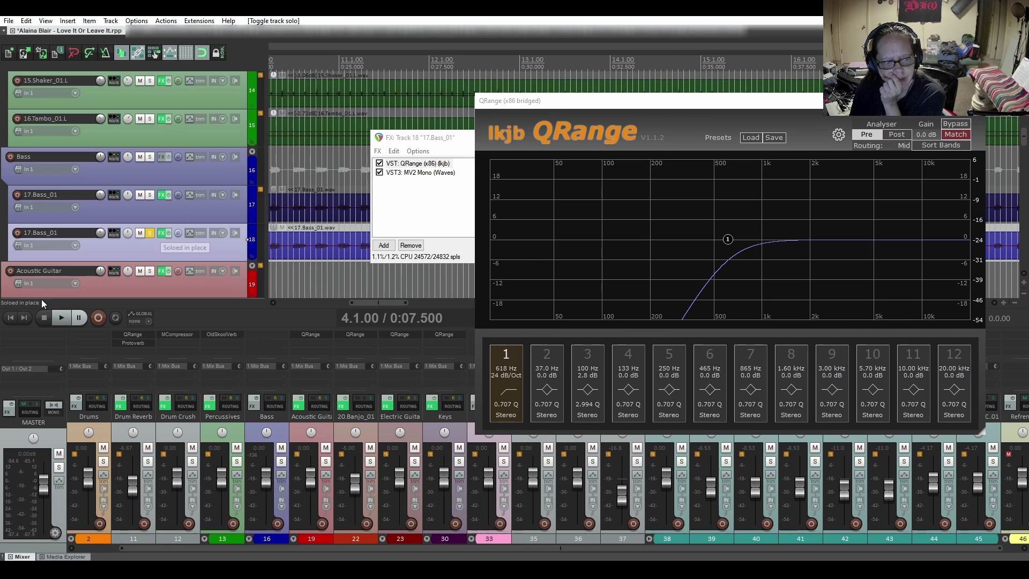
{"action": "left_click", "coordinate": [62, 318]}
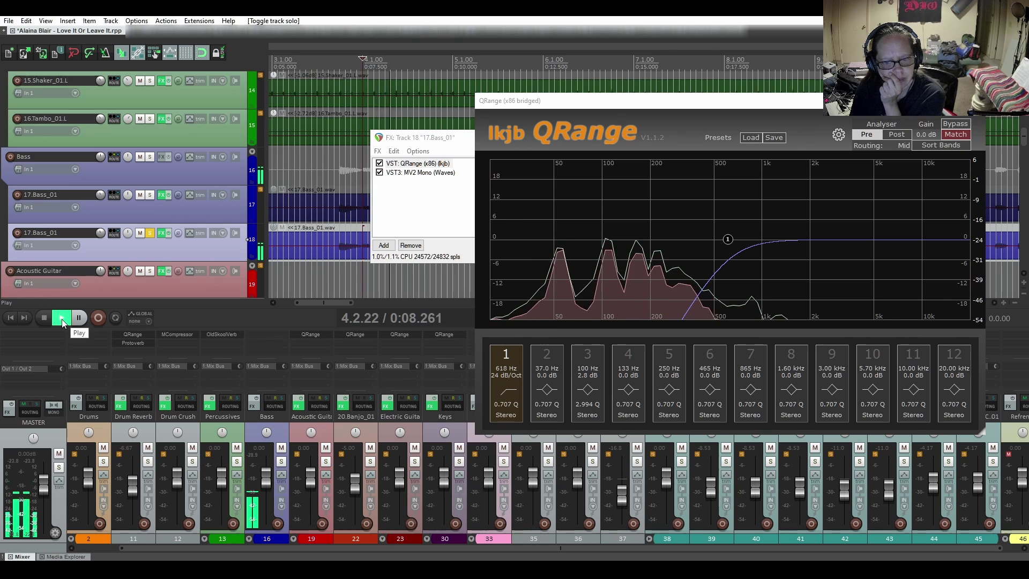
{"action": "left_click_drag", "start_coordinate": [727, 239], "coordinate": [628, 241]}
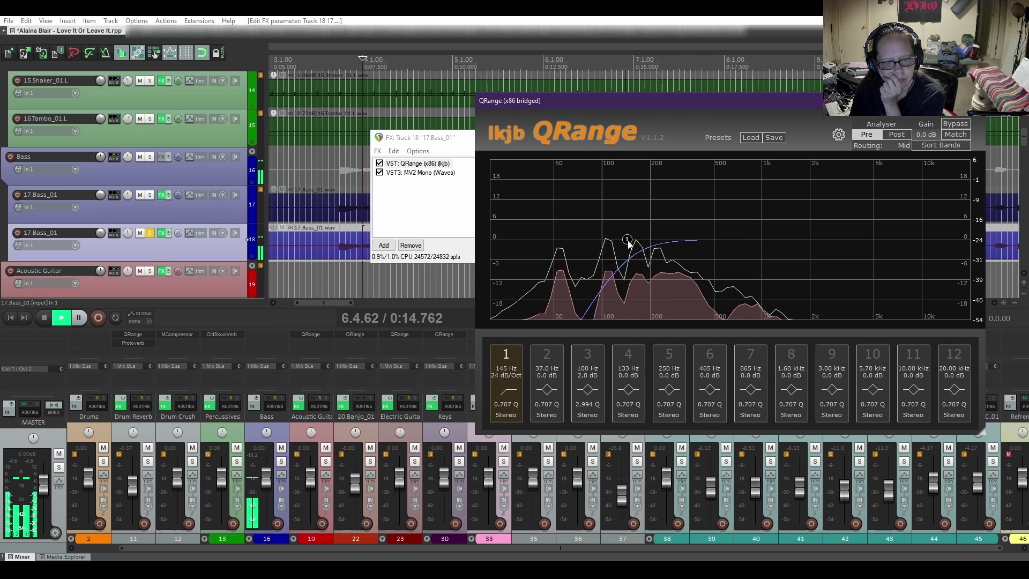
{"action": "left_click", "coordinate": [44, 319]}
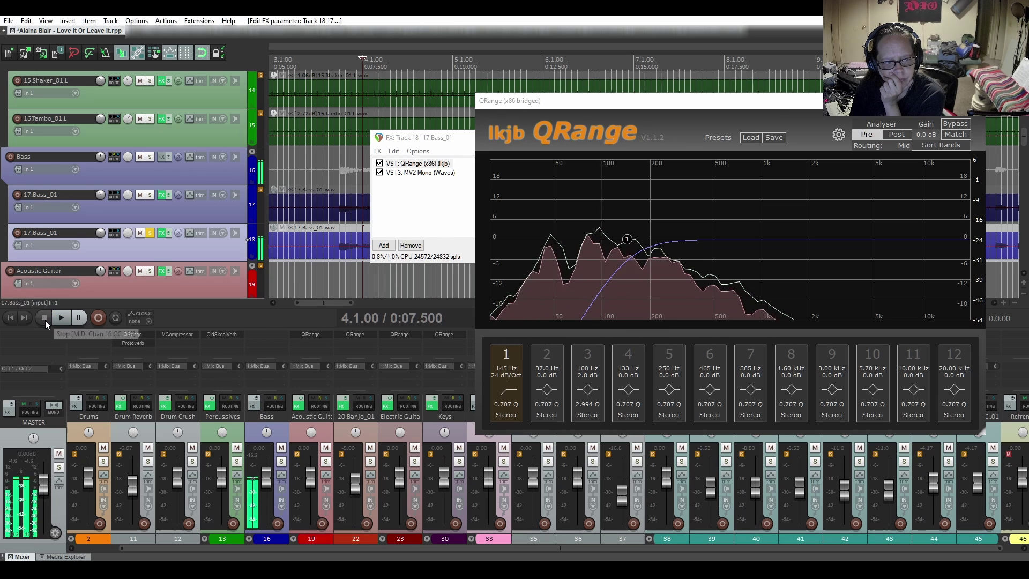
Compare the bass with MV2 Mono bypassed, then unsolo it and play the full mix.
{"action": "left_click", "coordinate": [380, 173]}
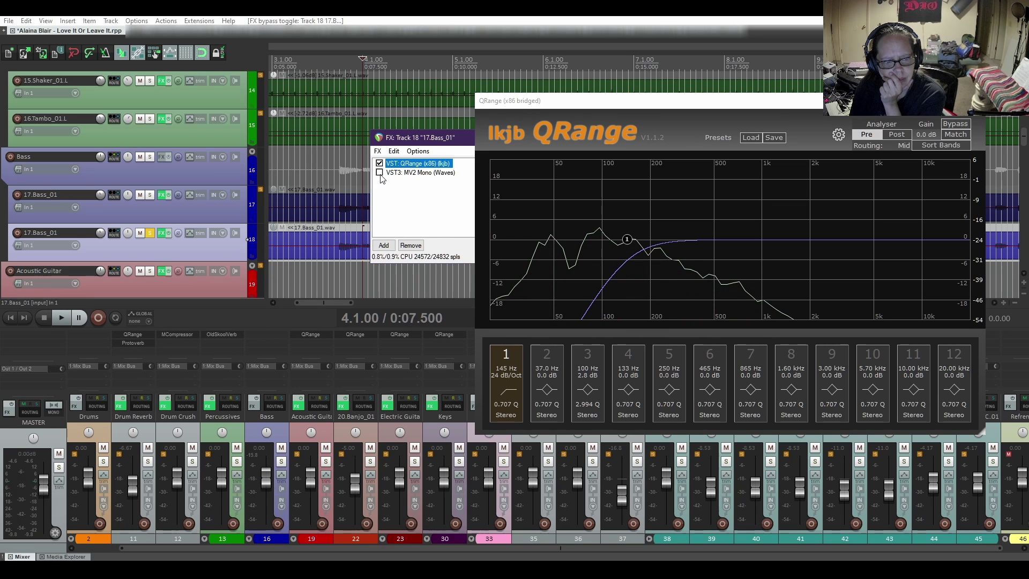
{"action": "left_click", "coordinate": [64, 322]}
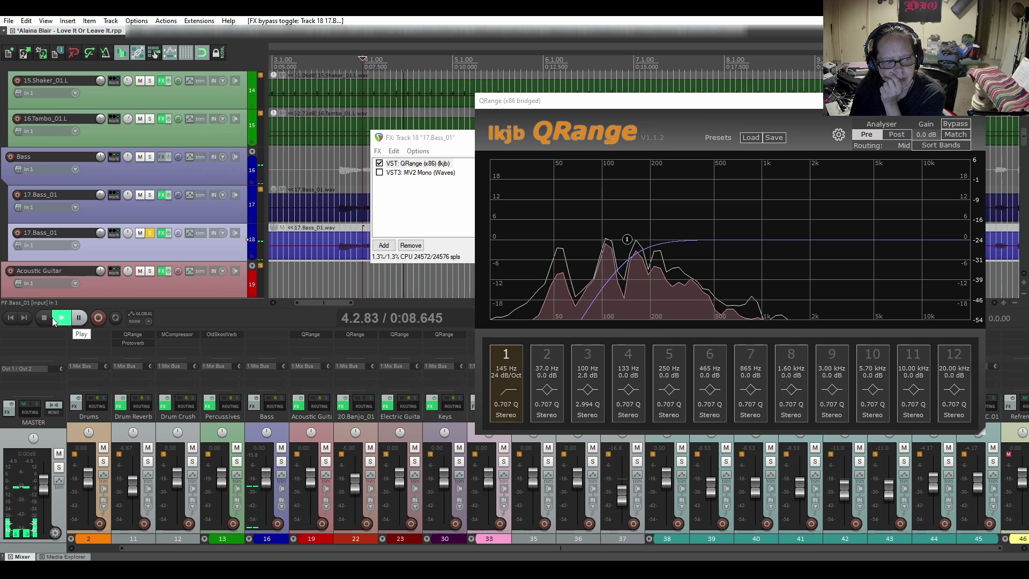
{"action": "key", "text": "space"}
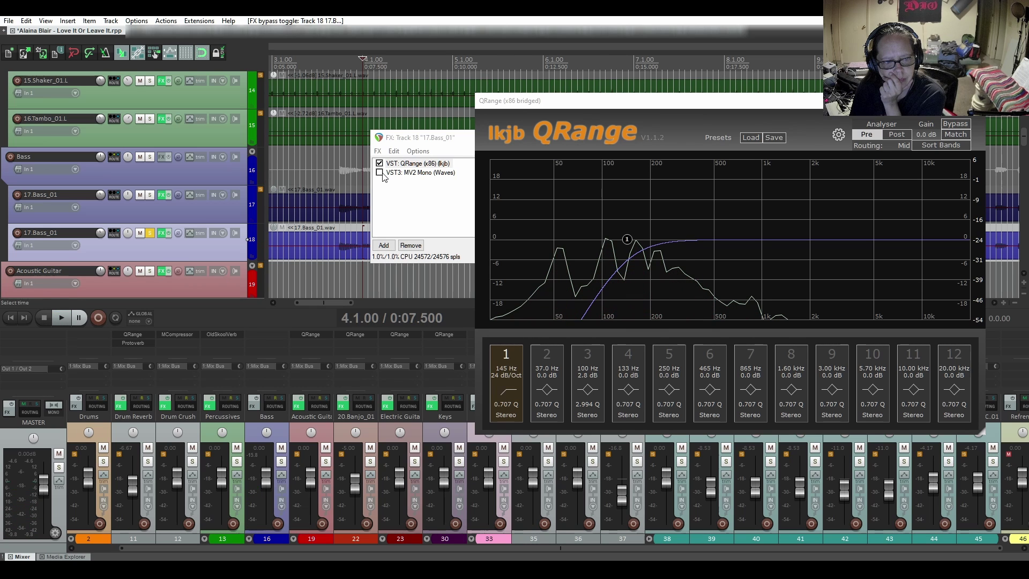
{"action": "left_click", "coordinate": [380, 172]}
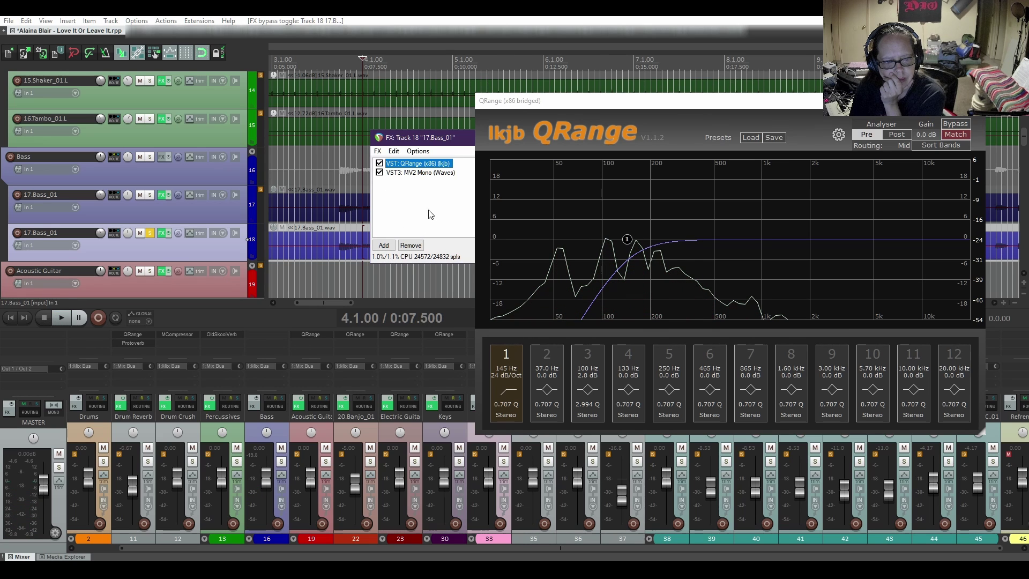
{"action": "left_click", "coordinate": [150, 233]}
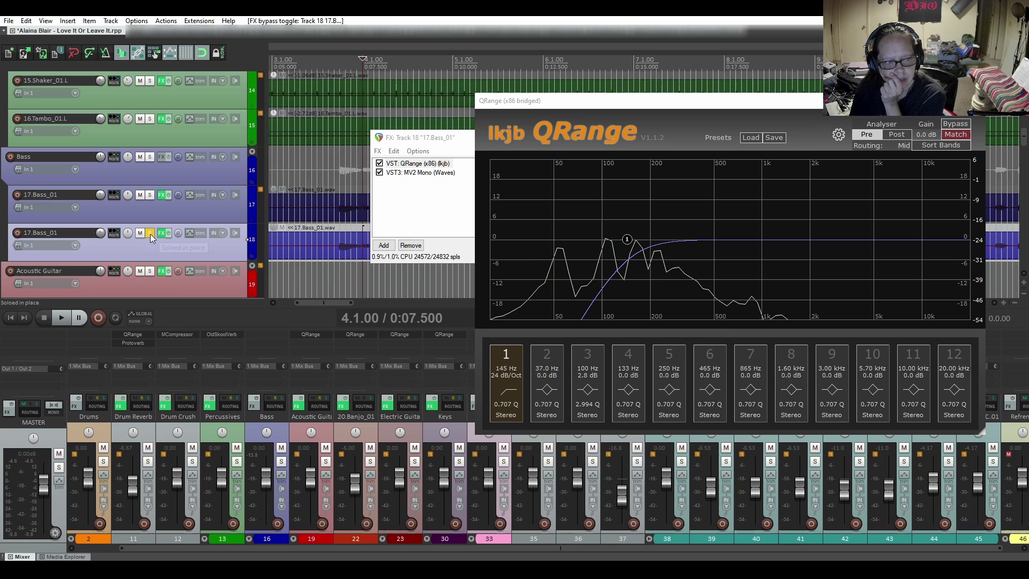
{"action": "left_click", "coordinate": [63, 319]}
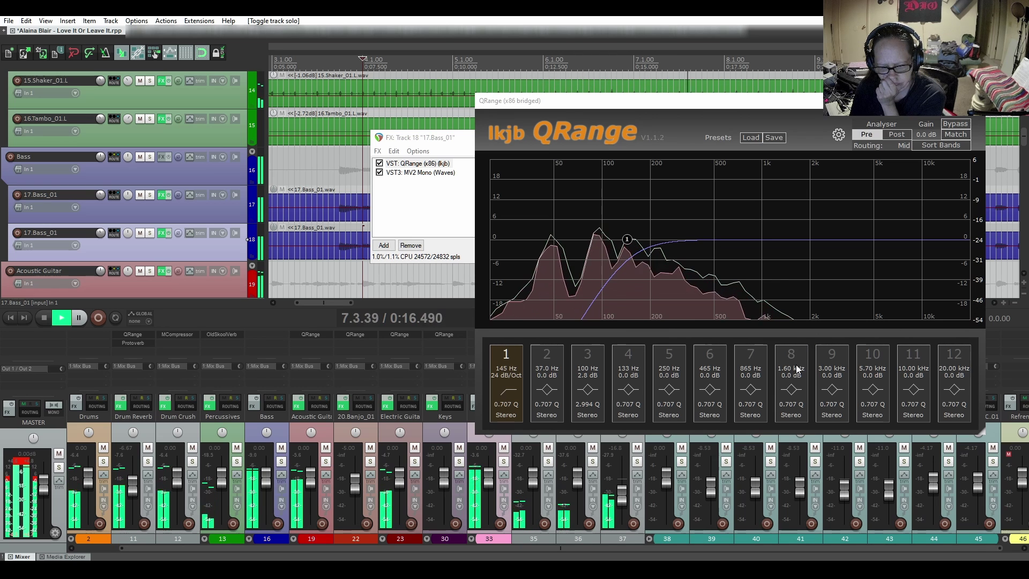
{"action": "left_click", "coordinate": [872, 357]}
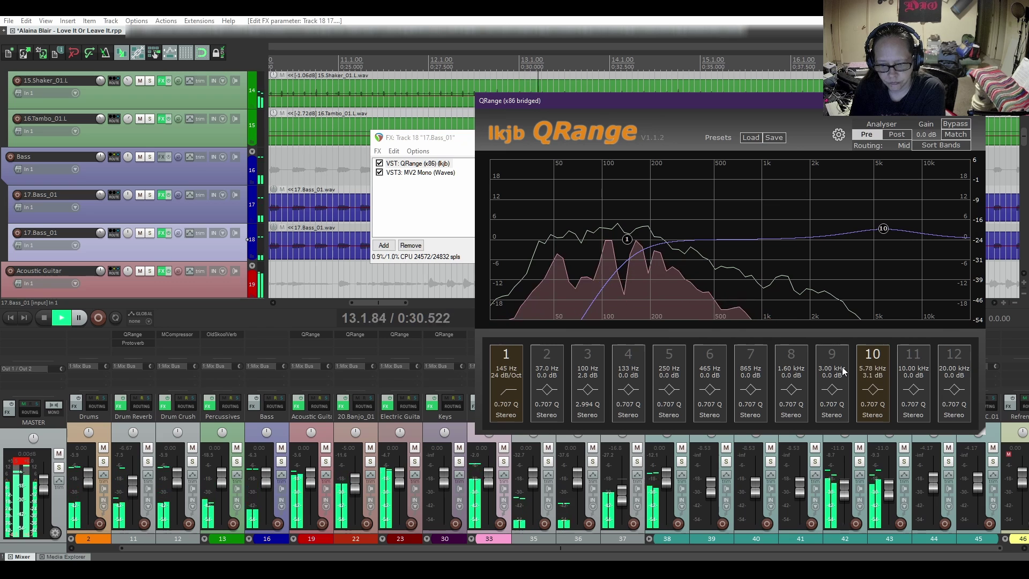
Raise QRange band 10 by 3.1 dB and sweep it down to 638 Hz, then stop playback.
{"action": "left_click_drag", "start_coordinate": [843, 371], "coordinate": [828, 537]}
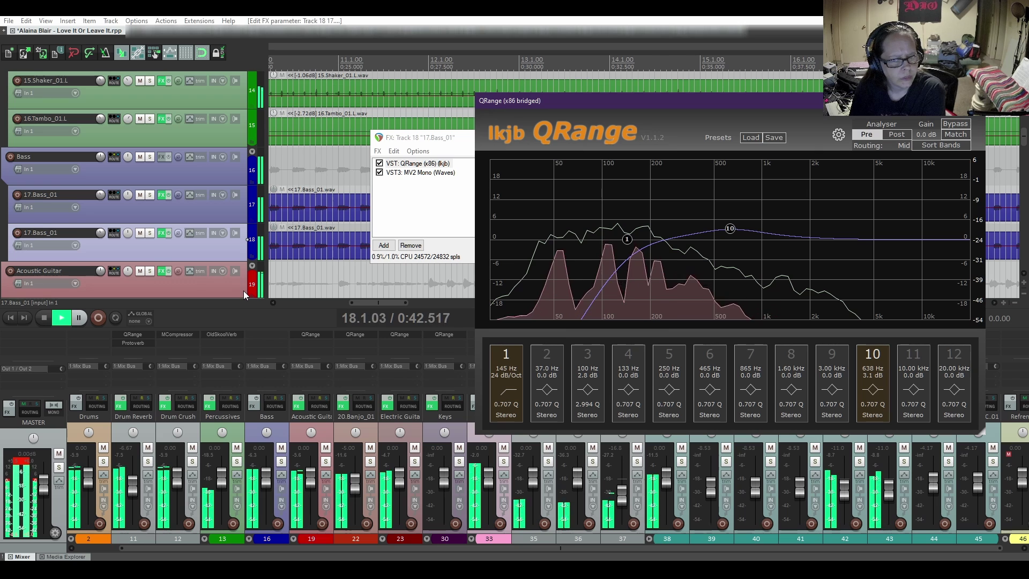
{"action": "left_click", "coordinate": [43, 322]}
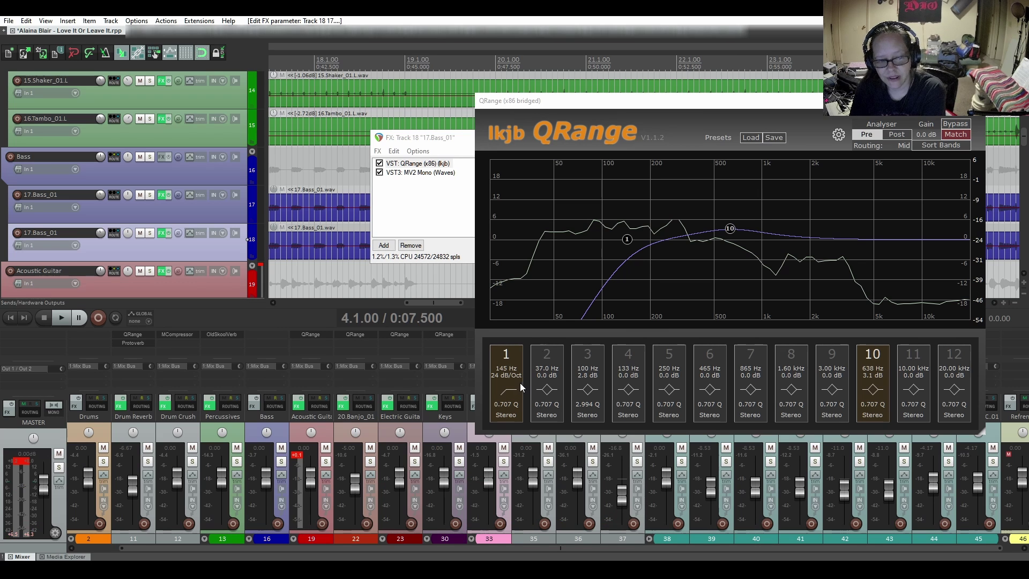
Reveal the Bass folder's two 17.Bass_01 tracks in the mixer, set the duplicate to -7.56 dB, play, and close QRange.
{"action": "left_click", "coordinate": [249, 539]}
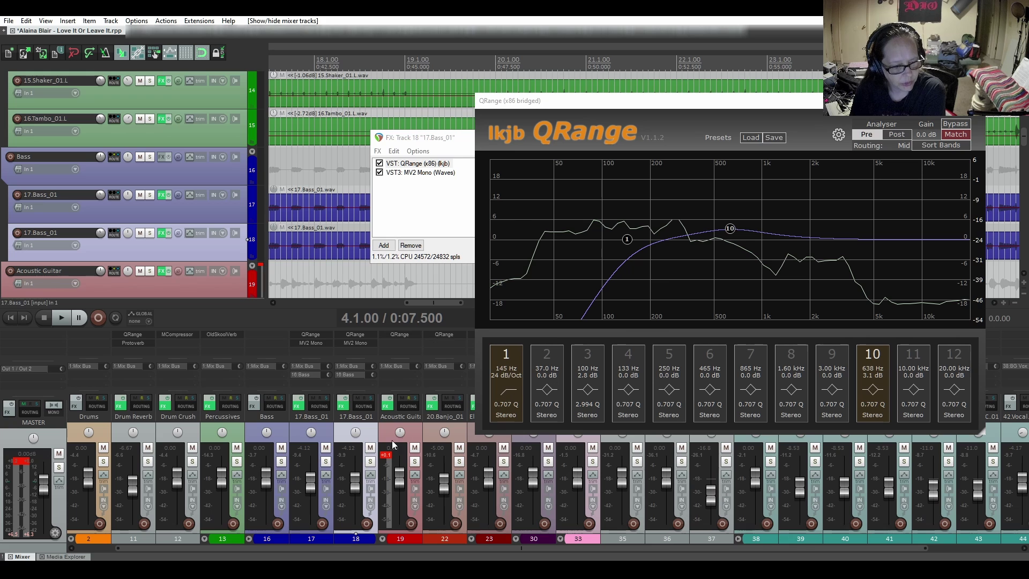
{"action": "scroll", "coordinate": [354, 487], "scroll_direction": "down", "scroll_amount": 3}
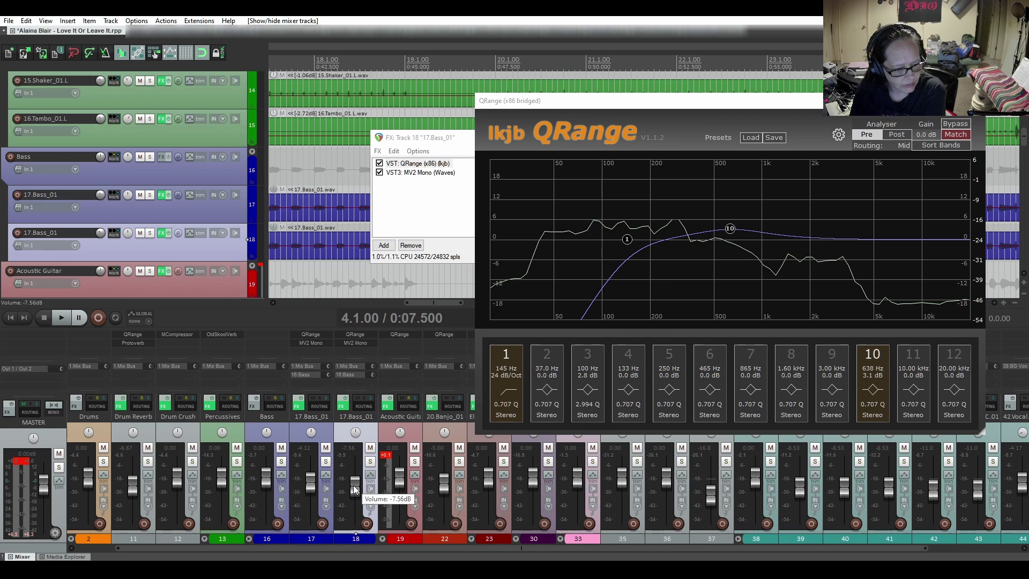
{"action": "mouse_move", "coordinate": [314, 483]}
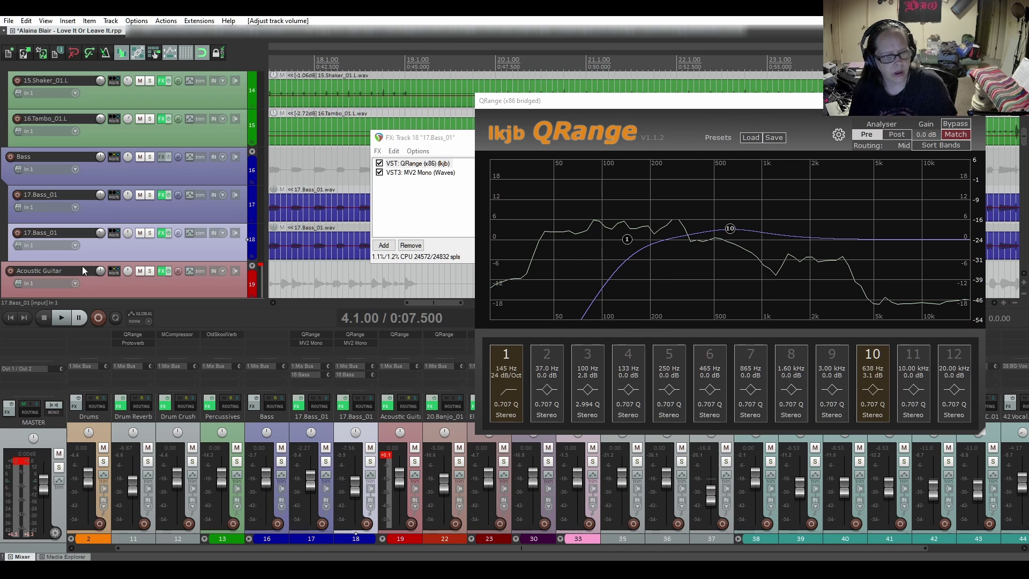
{"action": "key", "text": "space"}
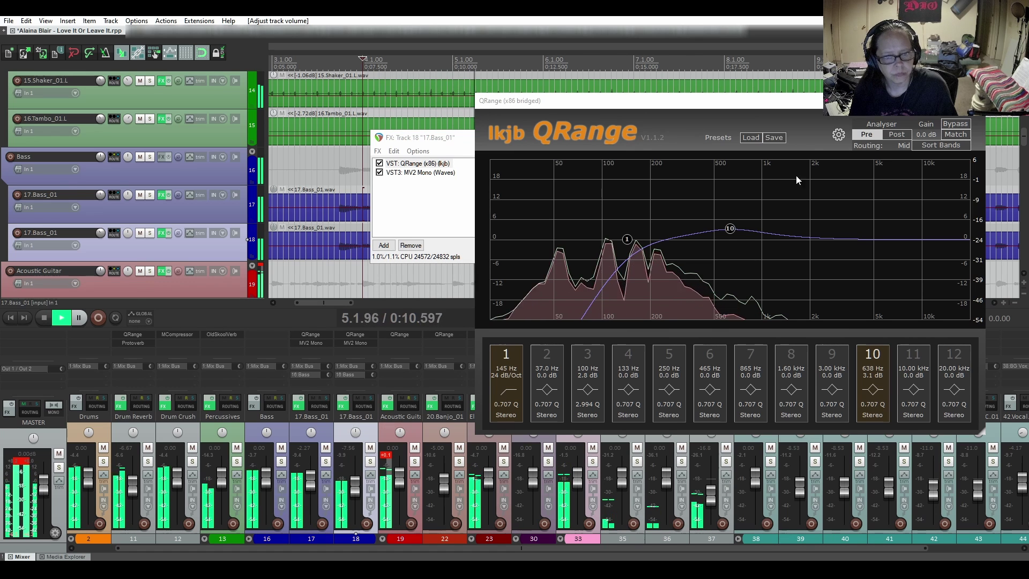
{"action": "left_click", "coordinate": [977, 100]}
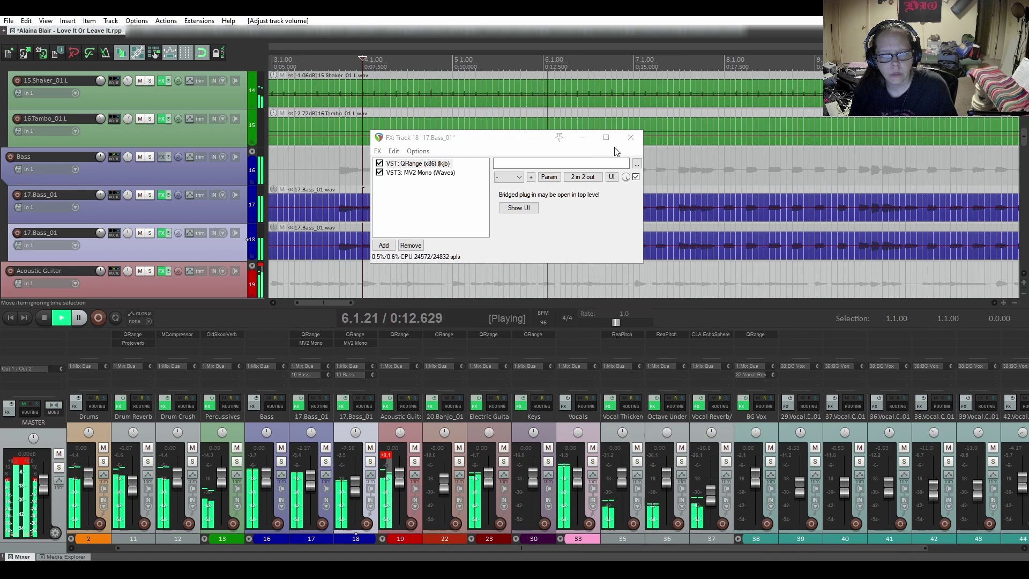
Close Track 18's FX chain and listen, zoomed out, from bar 4 to about bar 20.
{"action": "left_click", "coordinate": [631, 138]}
{"action": "scroll", "coordinate": [590, 215], "scroll_direction": "down", "scroll_amount": 2}
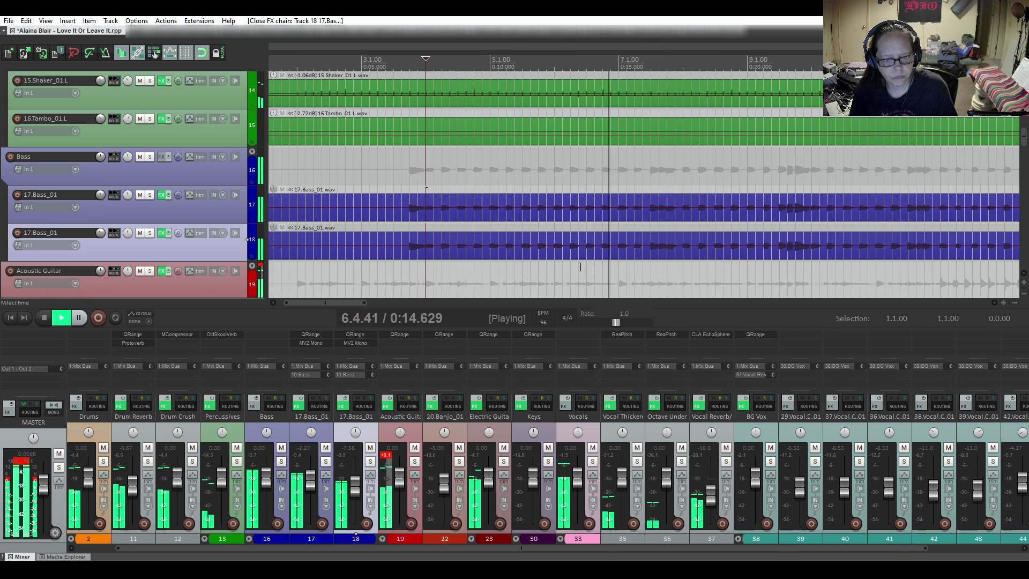
{"action": "left_click_drag", "start_coordinate": [338, 304], "coordinate": [369, 305]}
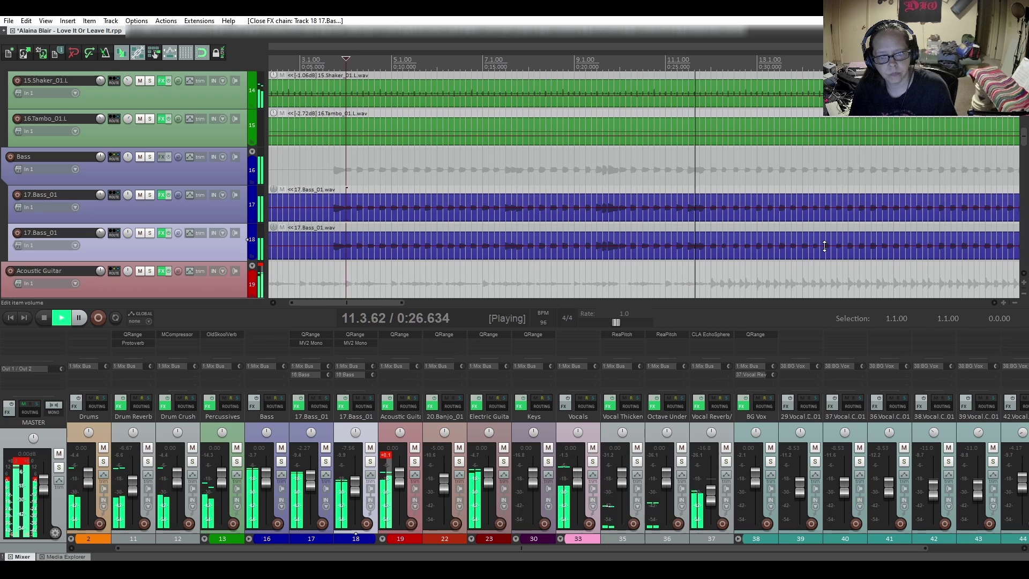
{"action": "key", "text": "minus"}
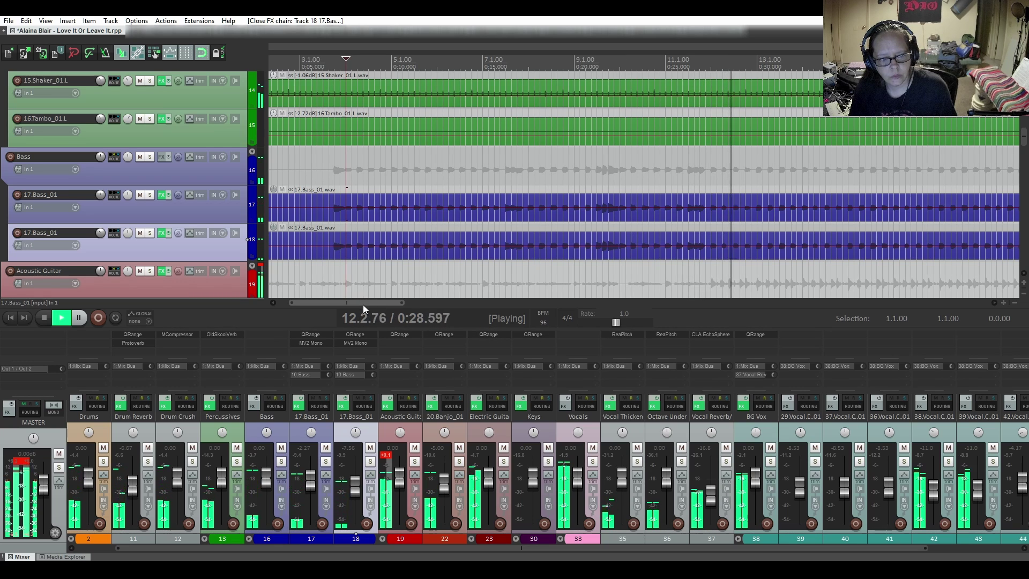
{"action": "left_click_drag", "start_coordinate": [362, 305], "coordinate": [459, 309]}
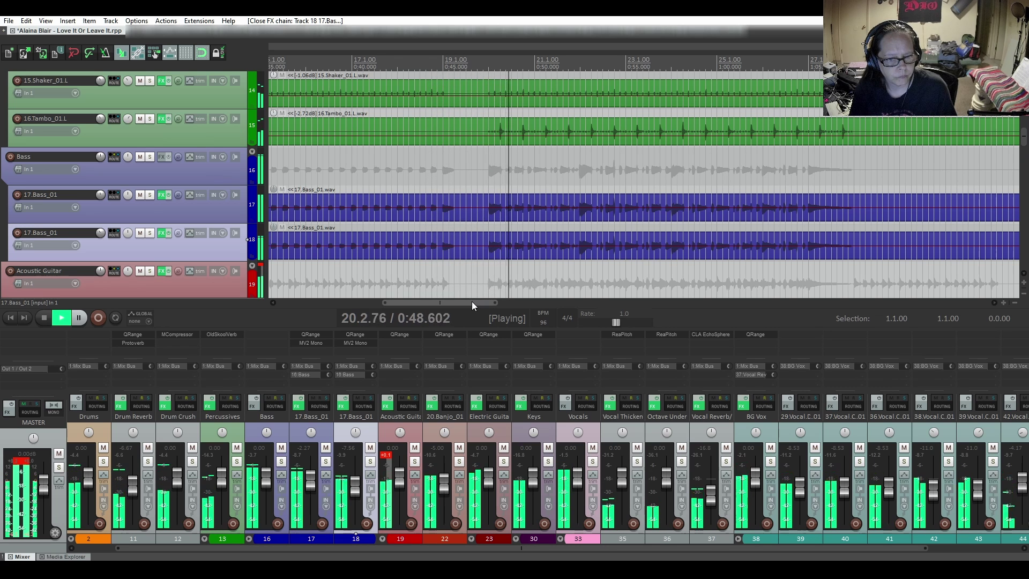
{"action": "key", "text": "space"}
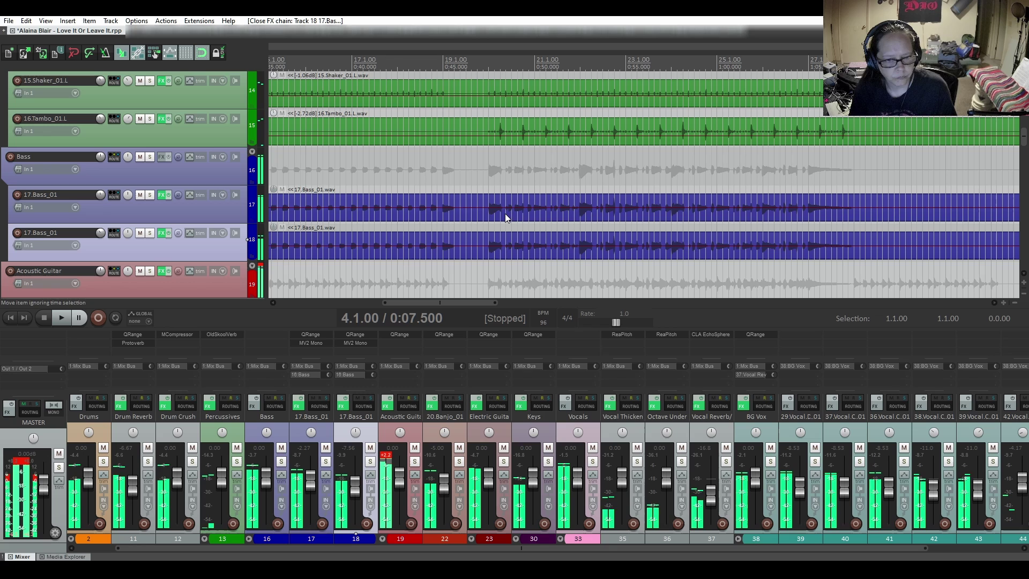
Split both 17.Bass_01 items on tracks 17 and 18 at 19.4.00 and 28.2.50.
{"action": "left_click", "coordinate": [479, 200]}
{"action": "key", "text": "s"}
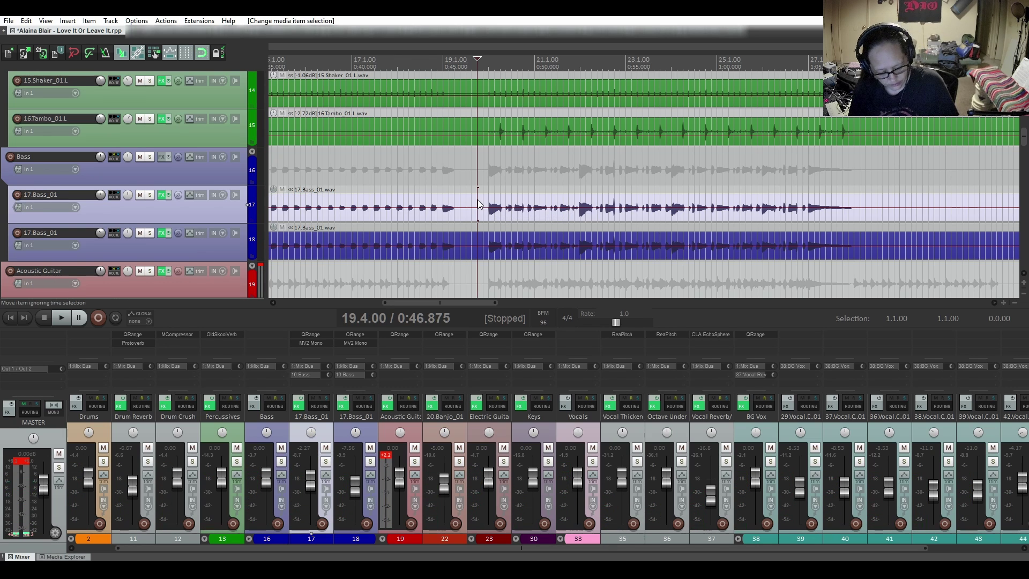
{"action": "left_click", "coordinate": [476, 252]}
{"action": "key", "text": "s"}
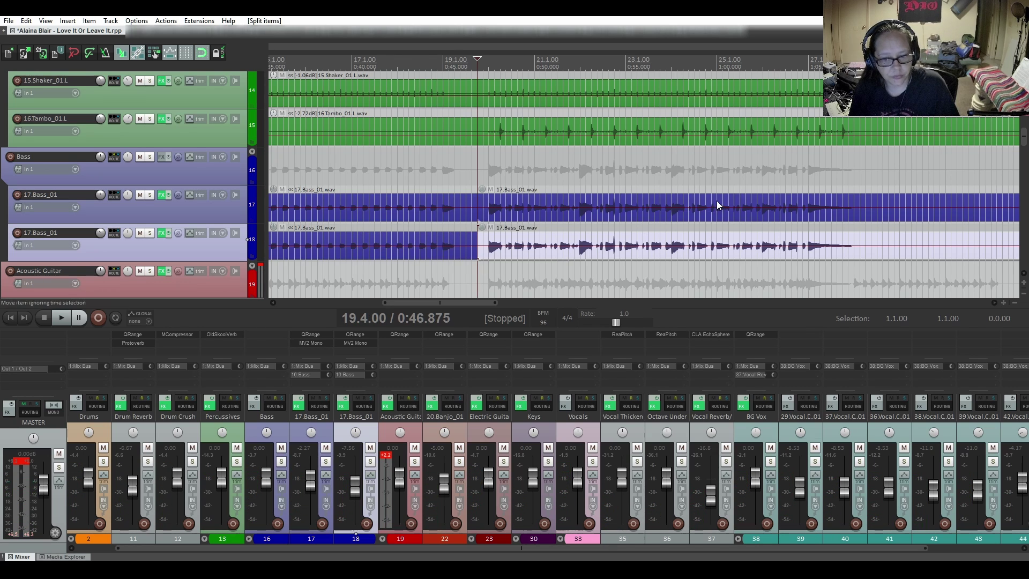
{"action": "left_click", "coordinate": [872, 208]}
{"action": "key", "text": "s"}
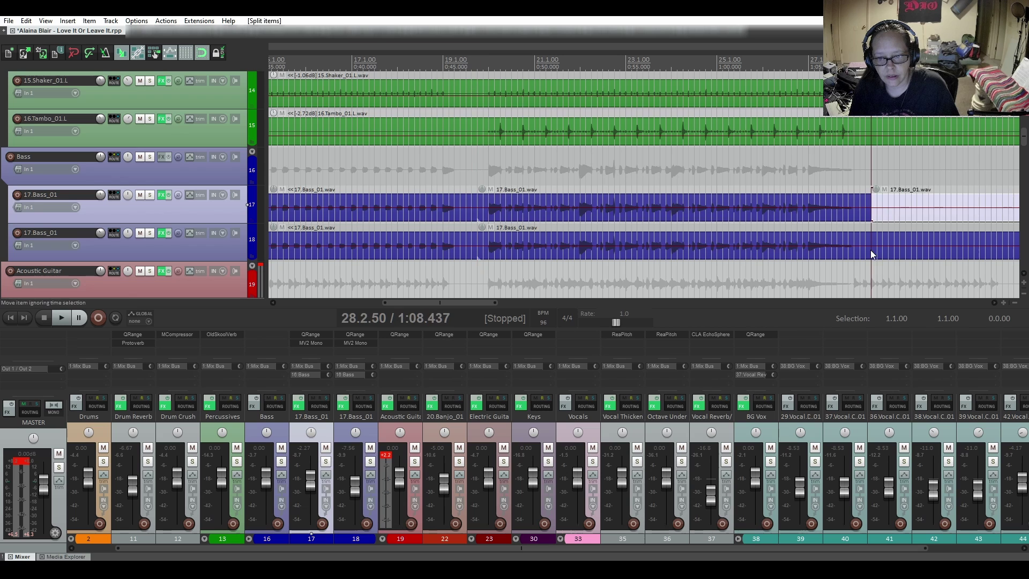
{"action": "left_click", "coordinate": [869, 244]}
{"action": "key", "text": "s"}
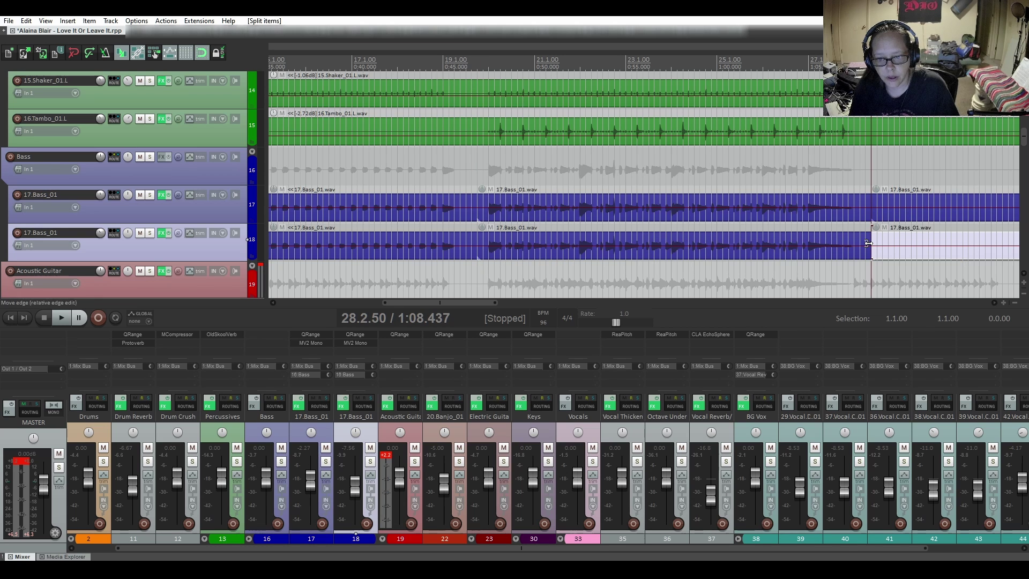
Select both middle bass sections and lower their item volume to -3.19 dB while auditioning.
{"action": "left_click", "coordinate": [673, 215]}
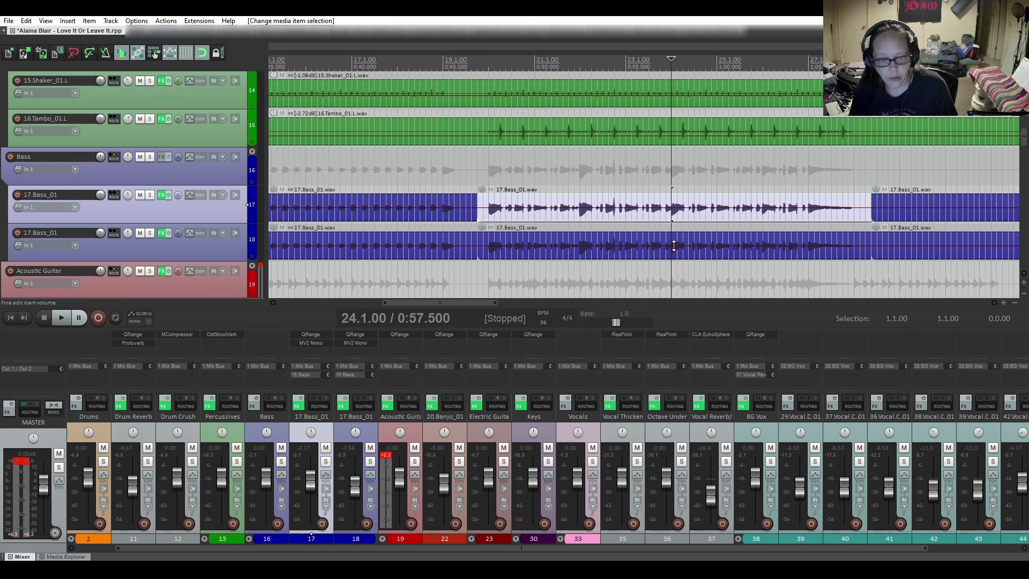
{"action": "left_click", "coordinate": [653, 239], "text": "ctrl"}
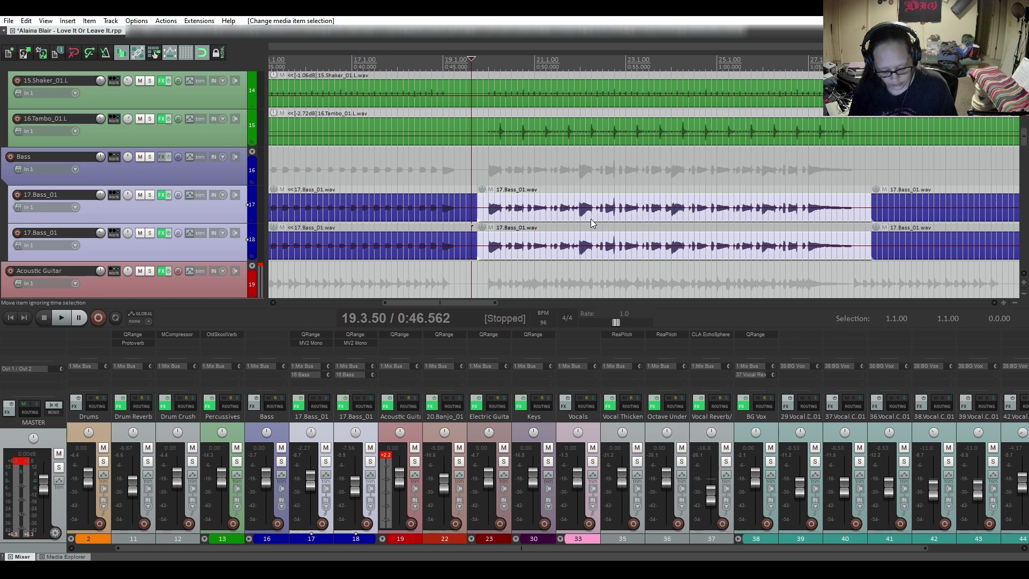
{"action": "key", "text": "space"}
{"action": "left_click_drag", "start_coordinate": [590, 208], "coordinate": [589, 213]}
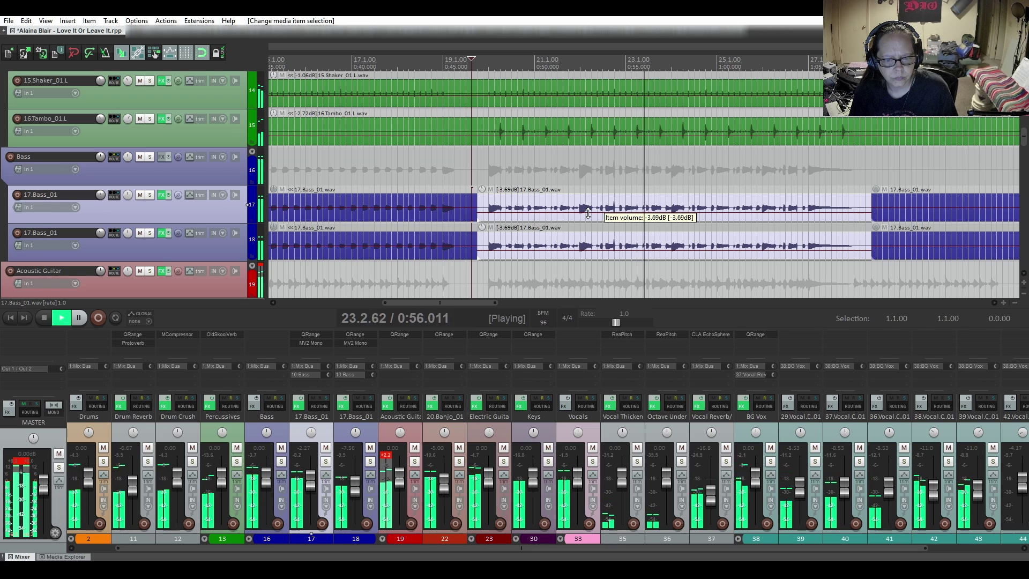
{"action": "left_click_drag", "start_coordinate": [588, 213], "coordinate": [588, 212]}
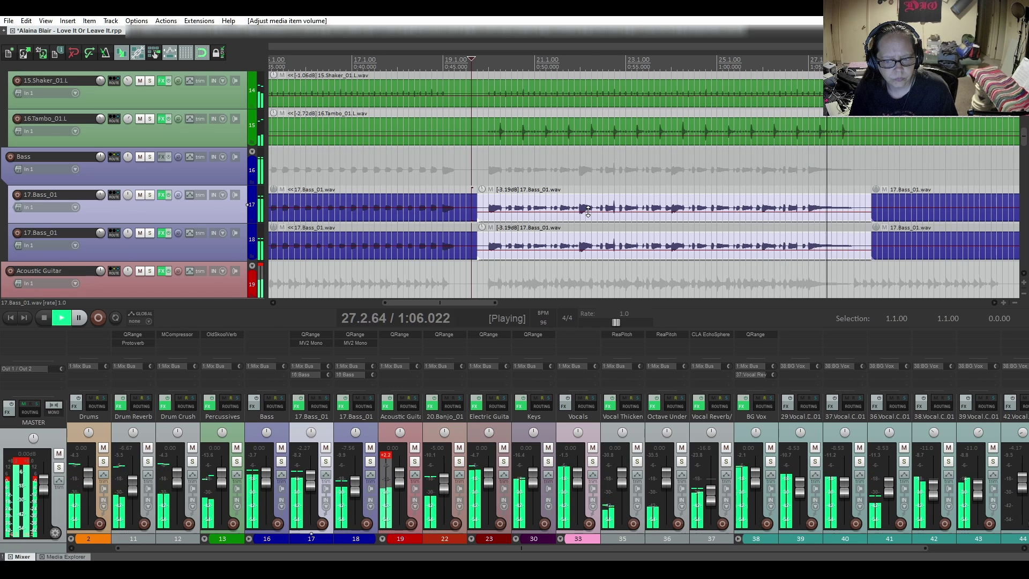
{"action": "key", "text": "space"}
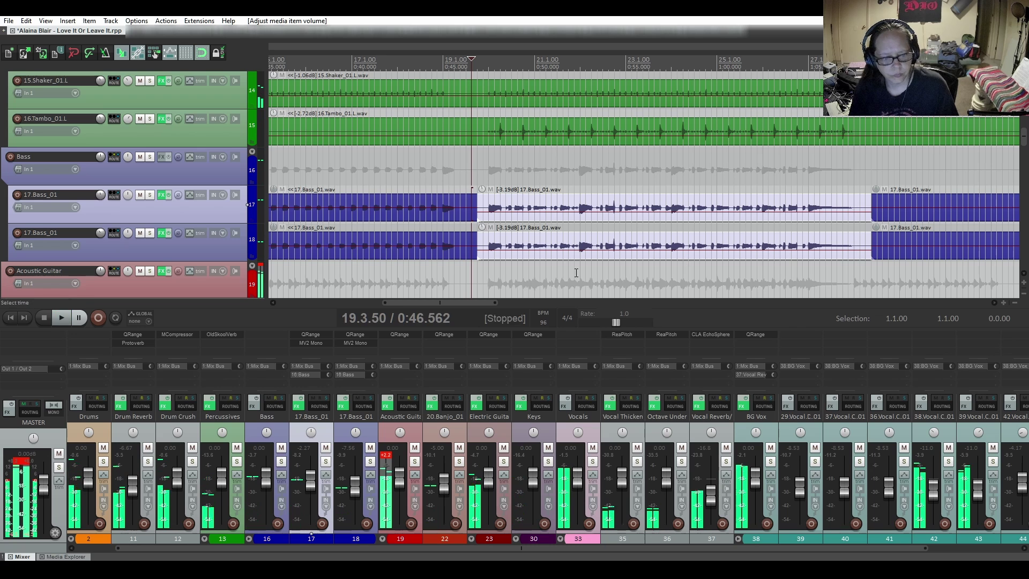
{"action": "left_click_drag", "start_coordinate": [458, 302], "coordinate": [659, 314]}
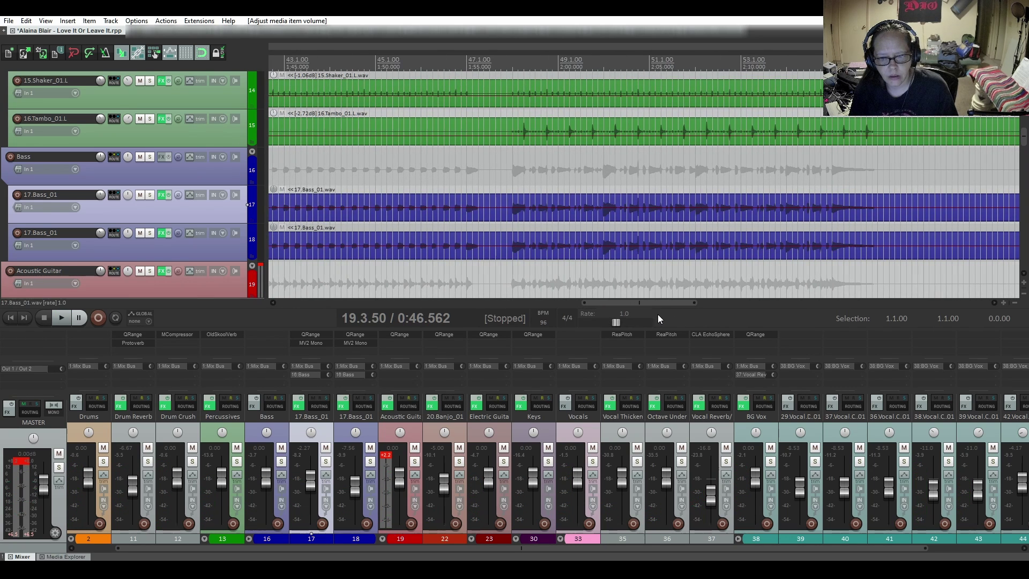
Split both 17.Bass_01 items at bar 47.4 and bar 56.2.
{"action": "left_click", "coordinate": [505, 196]}
{"action": "key", "text": "s"}
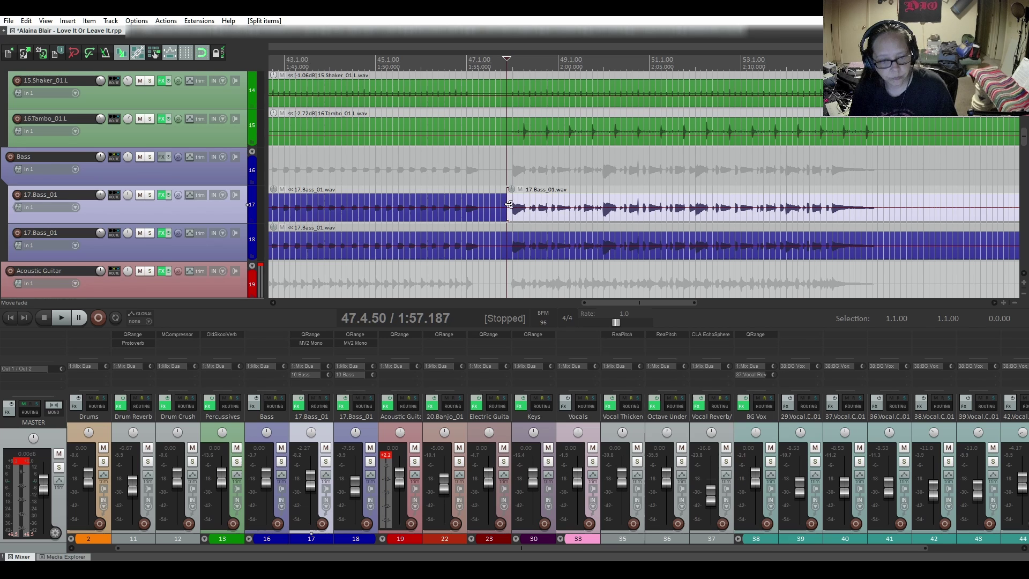
{"action": "left_click", "coordinate": [507, 242]}
{"action": "key", "text": "s"}
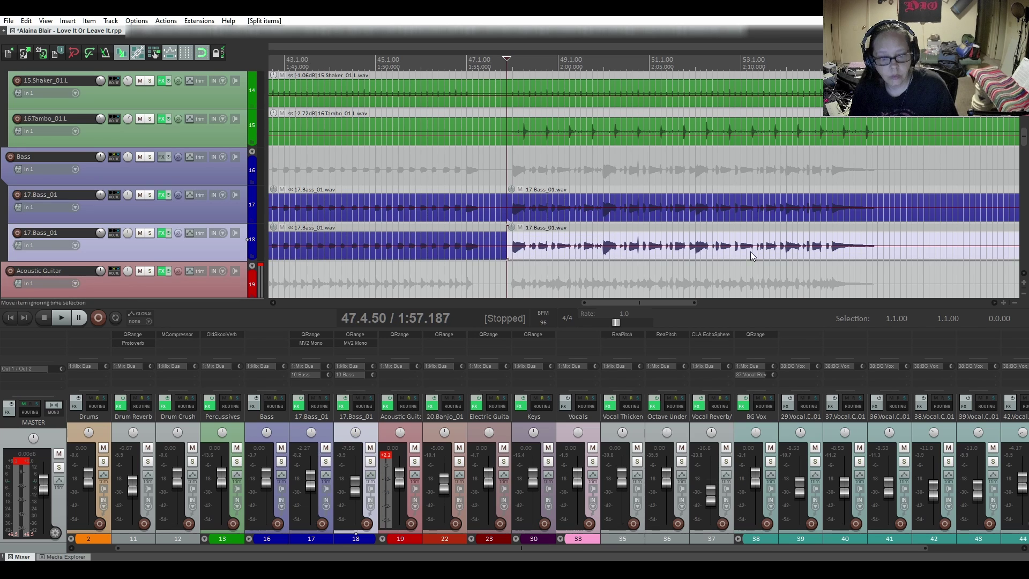
{"action": "left_click", "coordinate": [895, 208]}
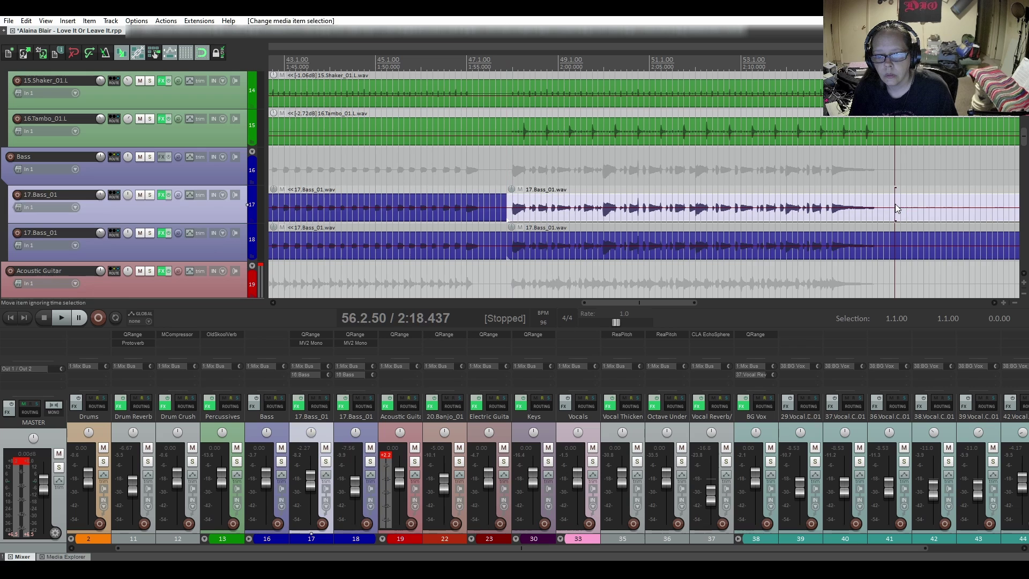
{"action": "key", "text": "s"}
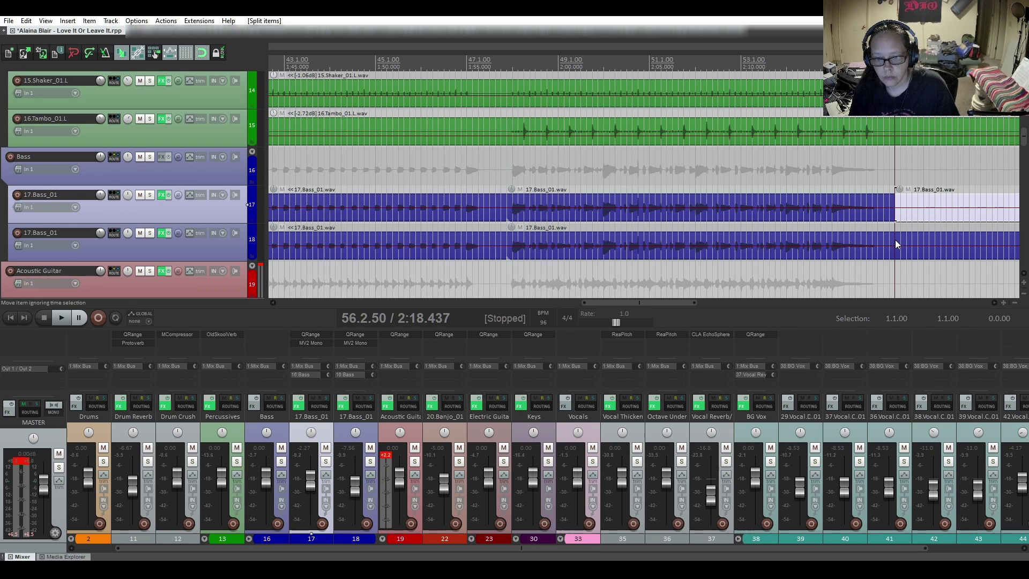
{"action": "left_click", "coordinate": [895, 241]}
{"action": "key", "text": "s"}
Select both middle bass sections and turn them down to -4.22 dB while playing them back.
{"action": "left_click", "coordinate": [706, 206]}
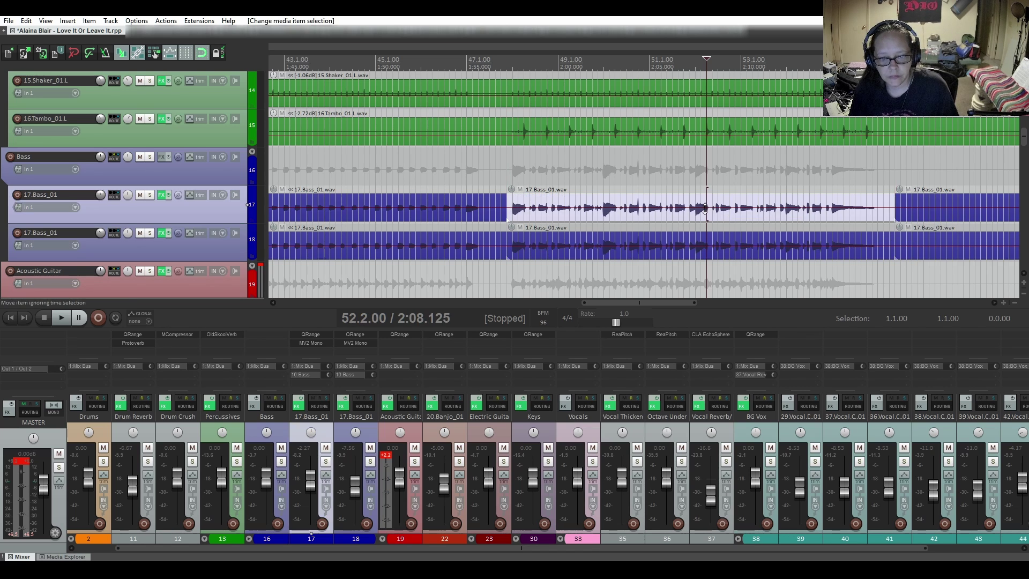
{"action": "left_click", "coordinate": [683, 243], "text": "ctrl"}
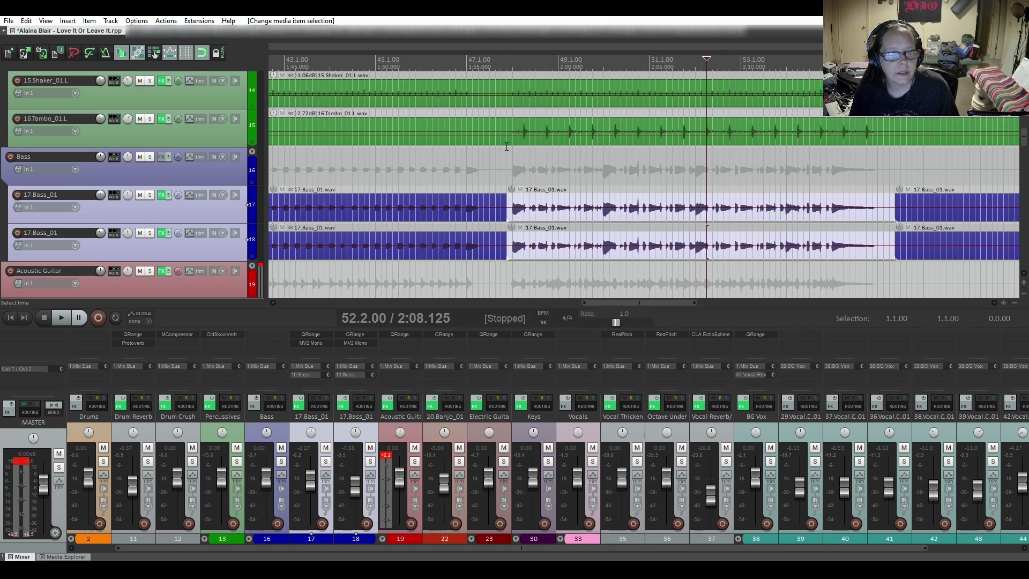
{"action": "left_click", "coordinate": [507, 146]}
{"action": "key", "text": "space"}
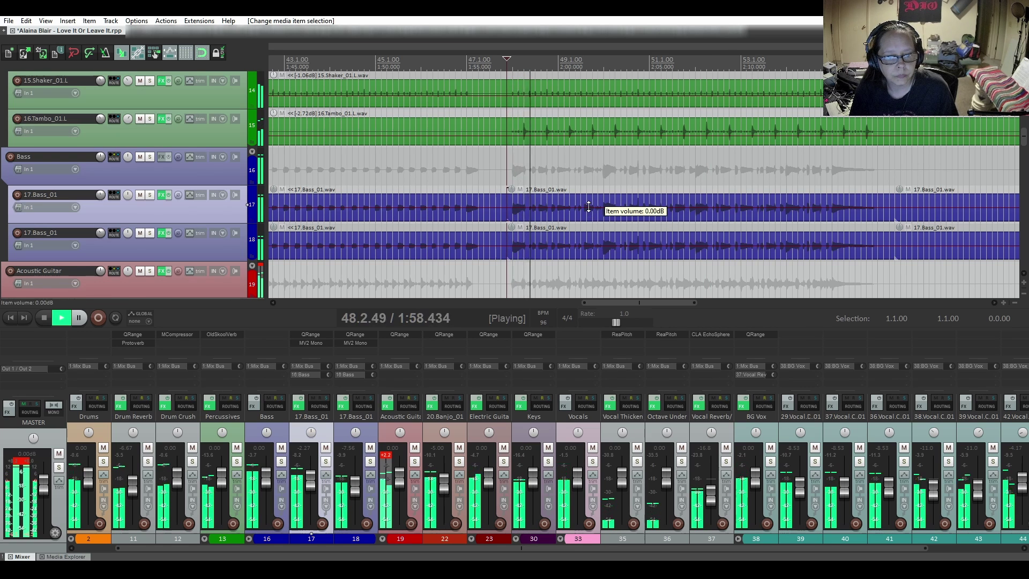
{"action": "left_click_drag", "start_coordinate": [588, 207], "coordinate": [588, 205]}
{"action": "left_click", "coordinate": [568, 209]}
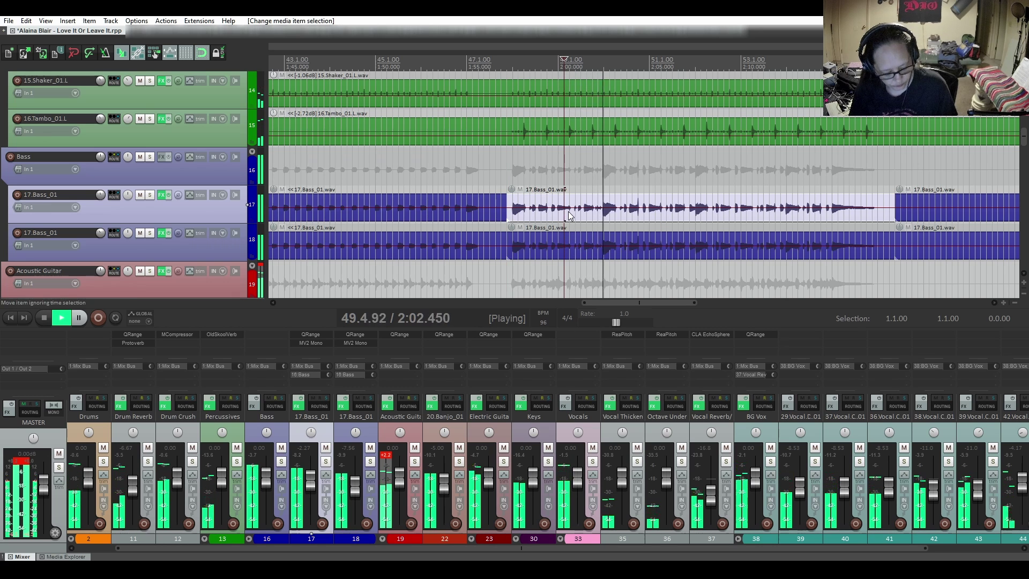
{"action": "left_click", "coordinate": [562, 255], "text": "ctrl"}
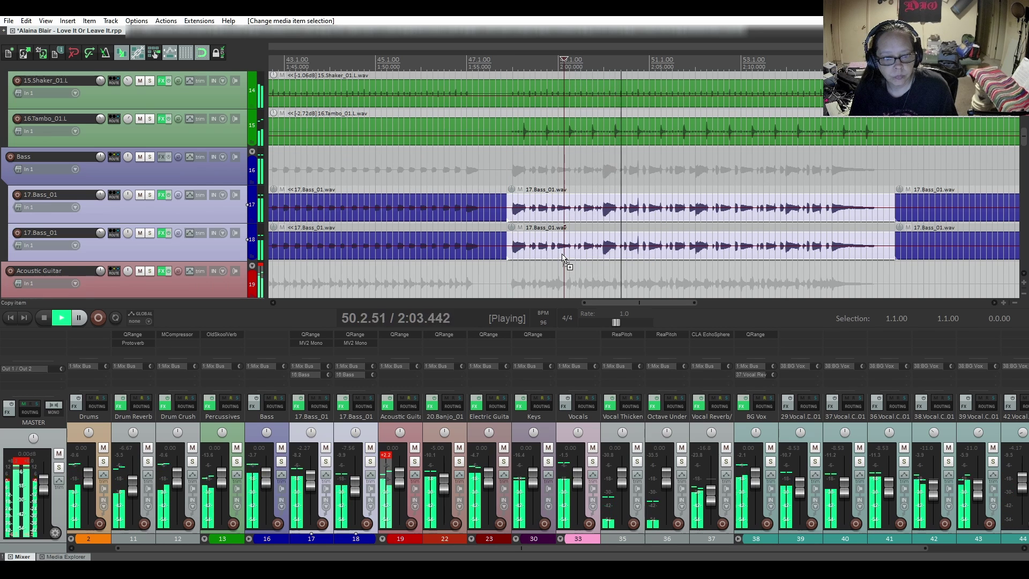
{"action": "left_click_drag", "start_coordinate": [592, 195], "coordinate": [592, 215]}
{"action": "left_click", "coordinate": [592, 214]}
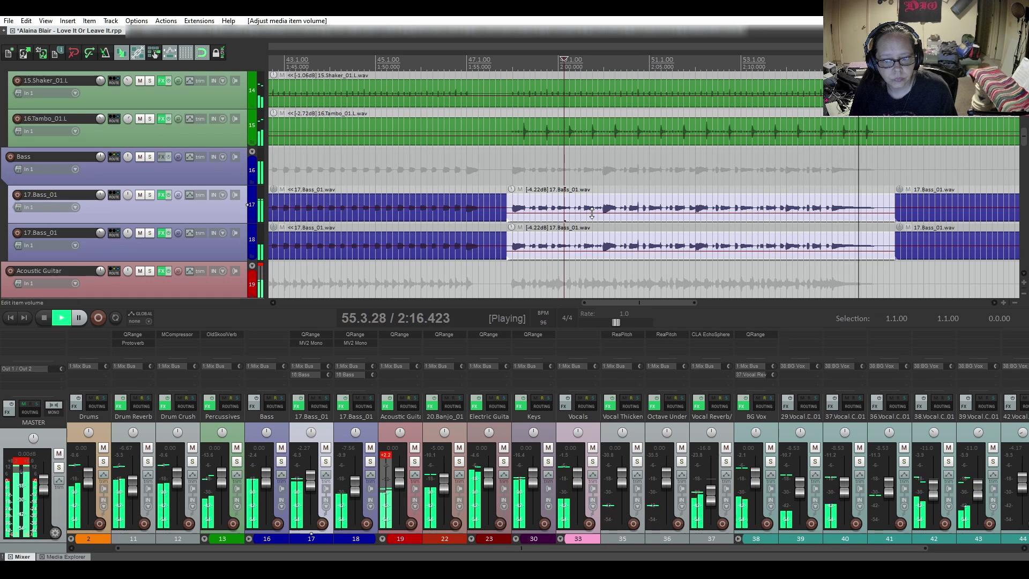
{"action": "key", "text": "space"}
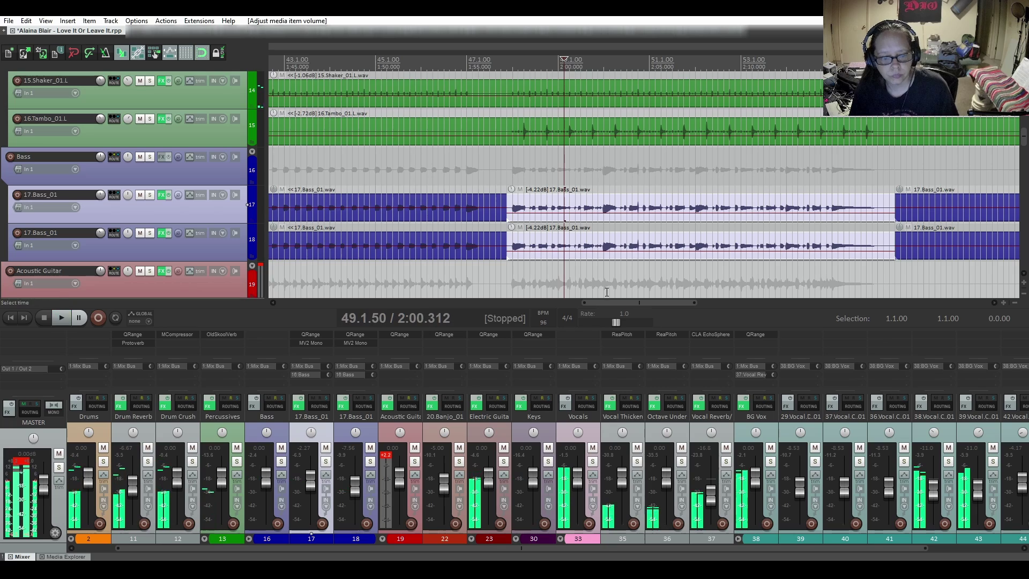
{"action": "left_click_drag", "start_coordinate": [603, 304], "coordinate": [705, 314]}
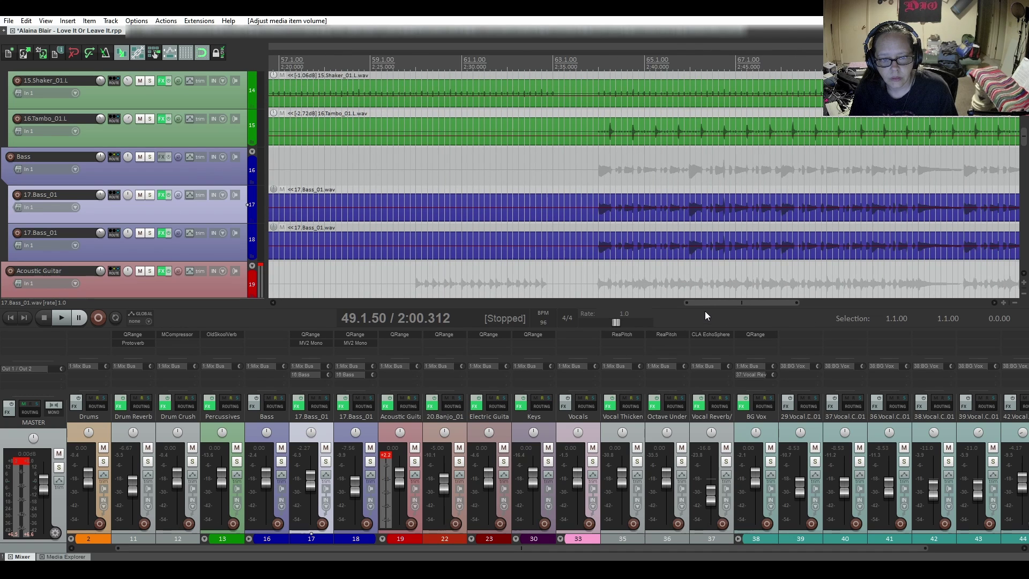
Select the later 17.Bass_01 items on tracks 17 and 18 and lower both to -3.19 dB from bar 63.
{"action": "left_click", "coordinate": [593, 176]}
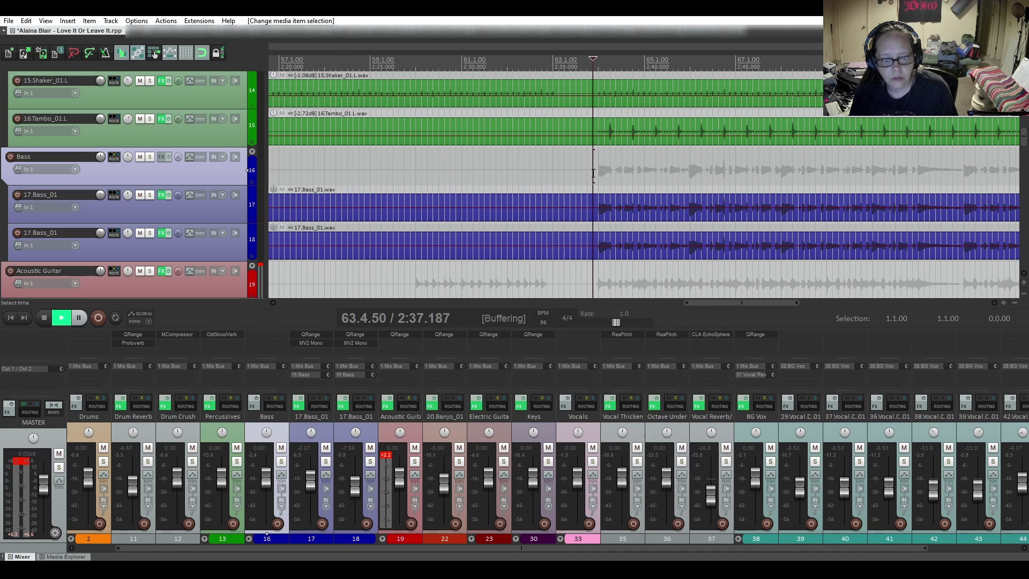
{"action": "left_click", "coordinate": [552, 213]}
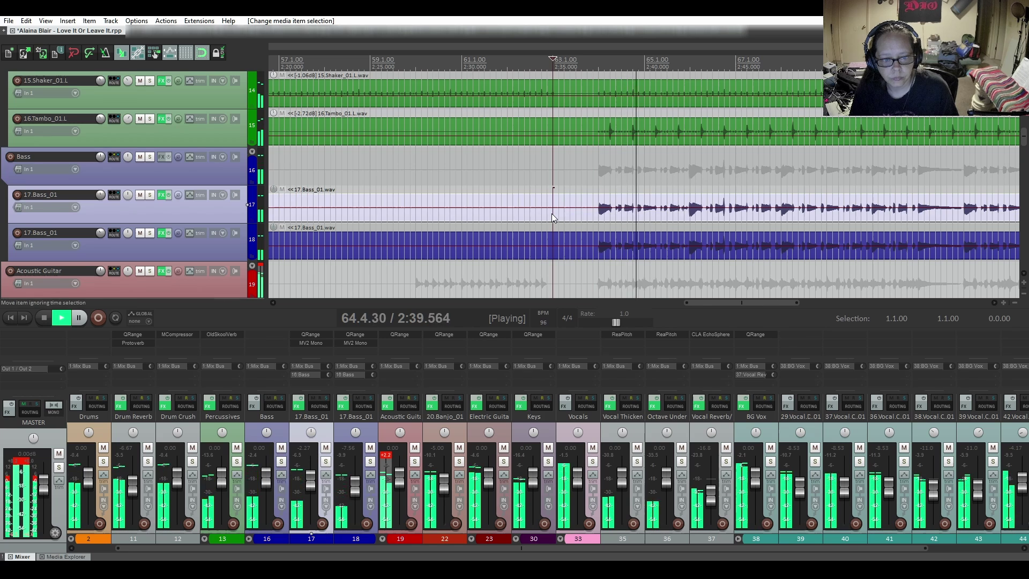
{"action": "left_click", "coordinate": [558, 240]}
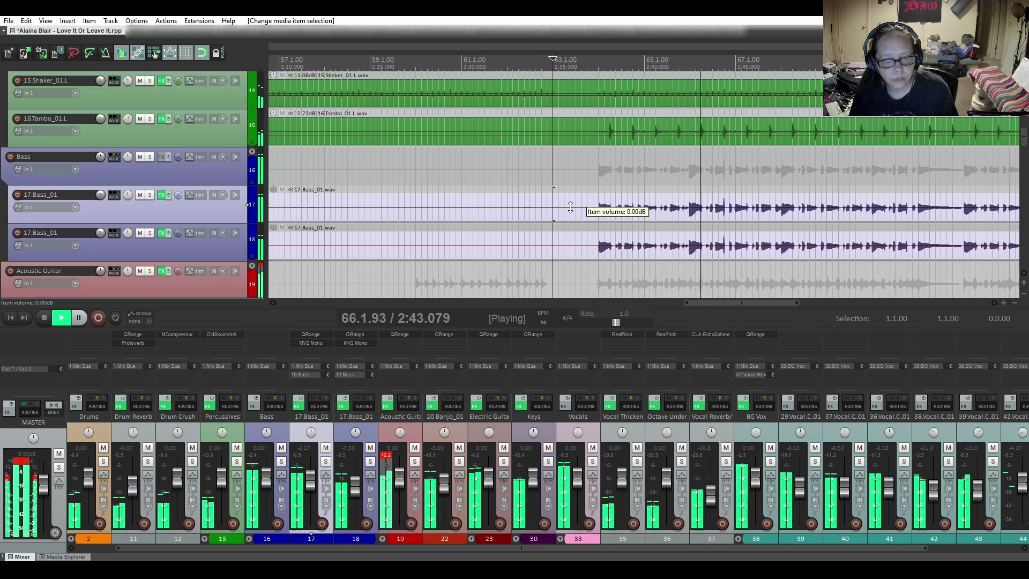
{"action": "left_click_drag", "start_coordinate": [571, 207], "coordinate": [571, 212]}
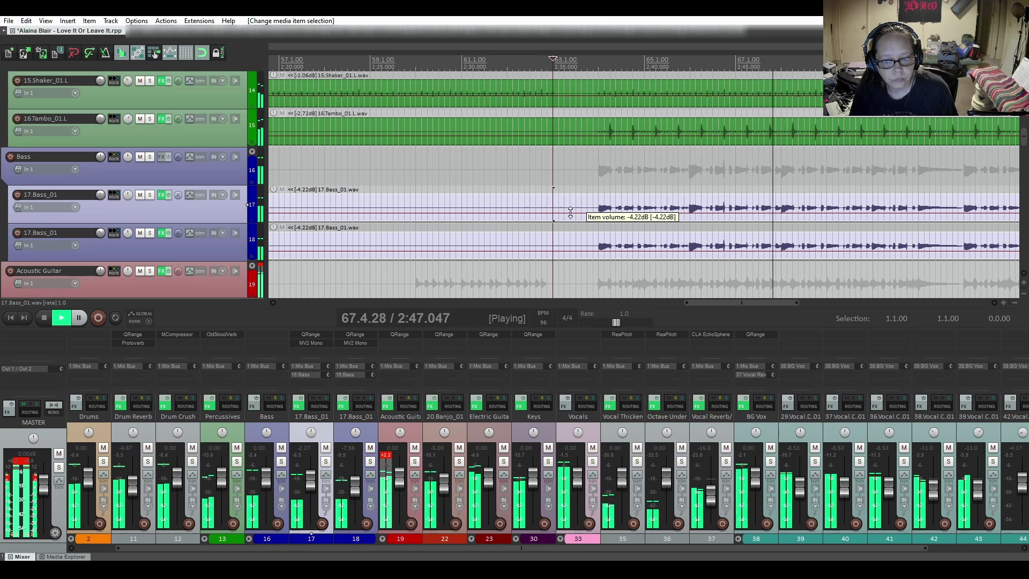
{"action": "left_click_drag", "start_coordinate": [571, 213], "coordinate": [570, 211]}
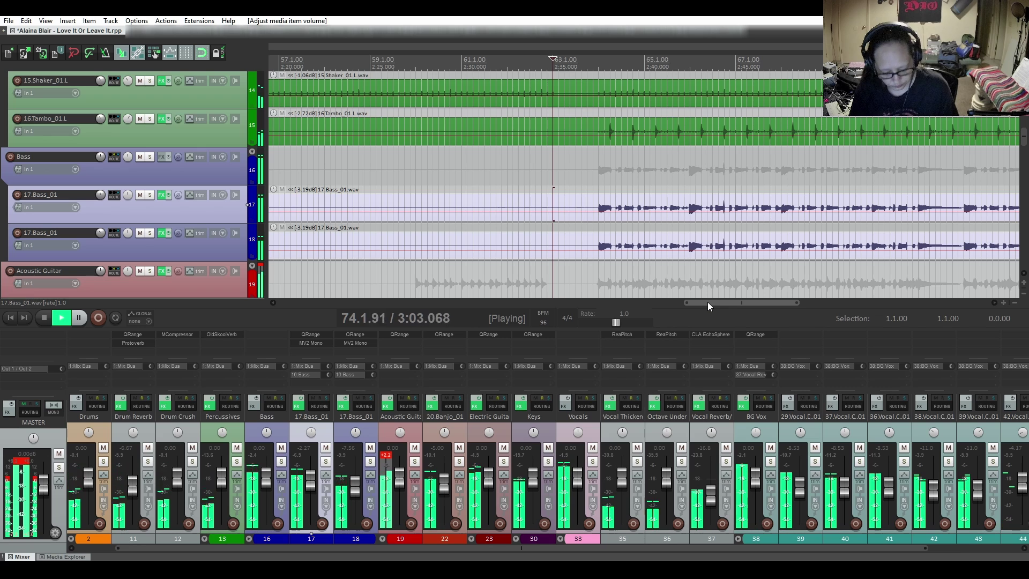
{"action": "key", "text": "space"}
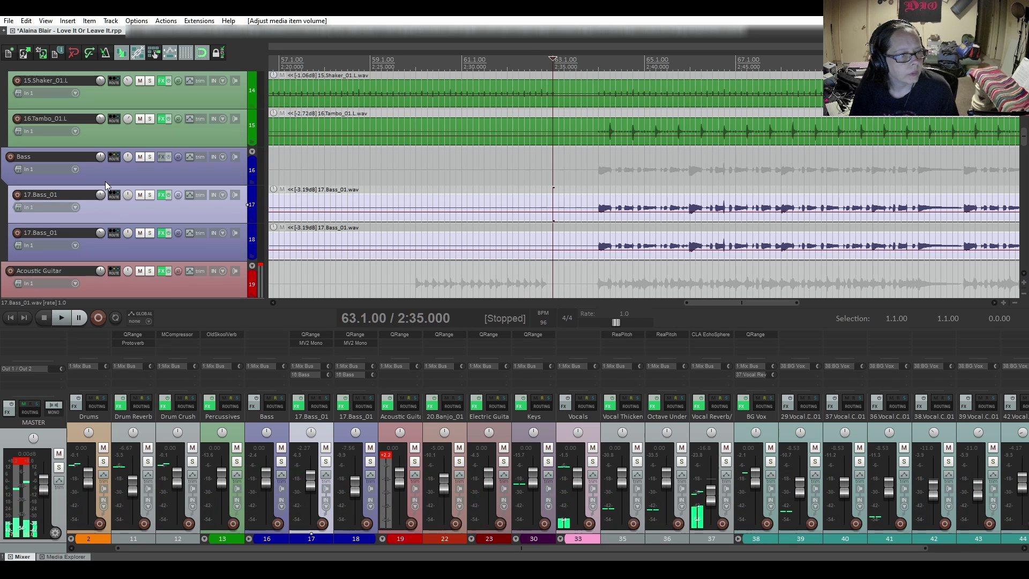
{"action": "scroll", "coordinate": [105, 185], "scroll_direction": "up", "scroll_amount": 10}
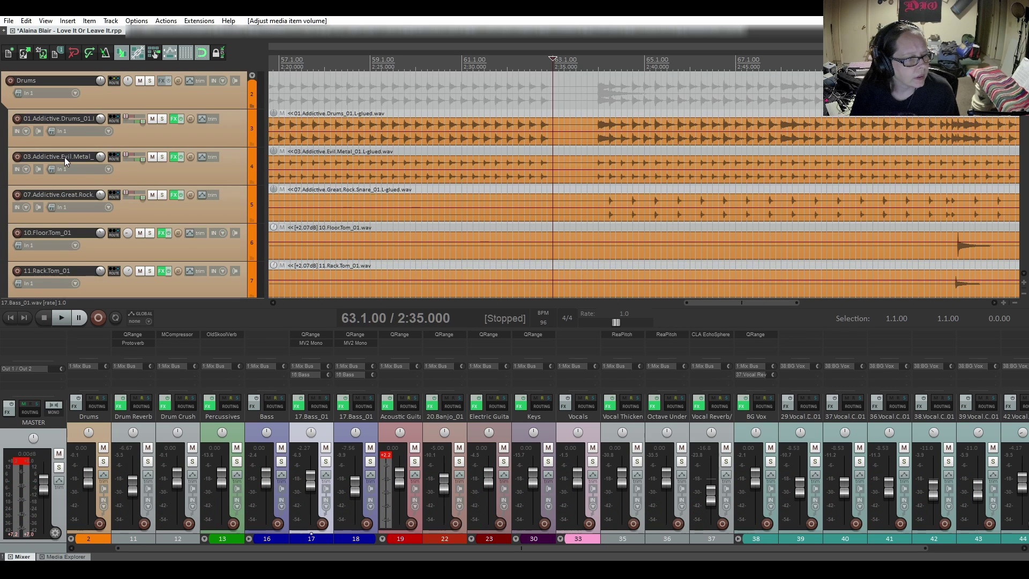
Open the 03.Addictive.Evil.Metal track's QRange EQ, then enlarge and move its window higher.
{"action": "left_click", "coordinate": [173, 157]}
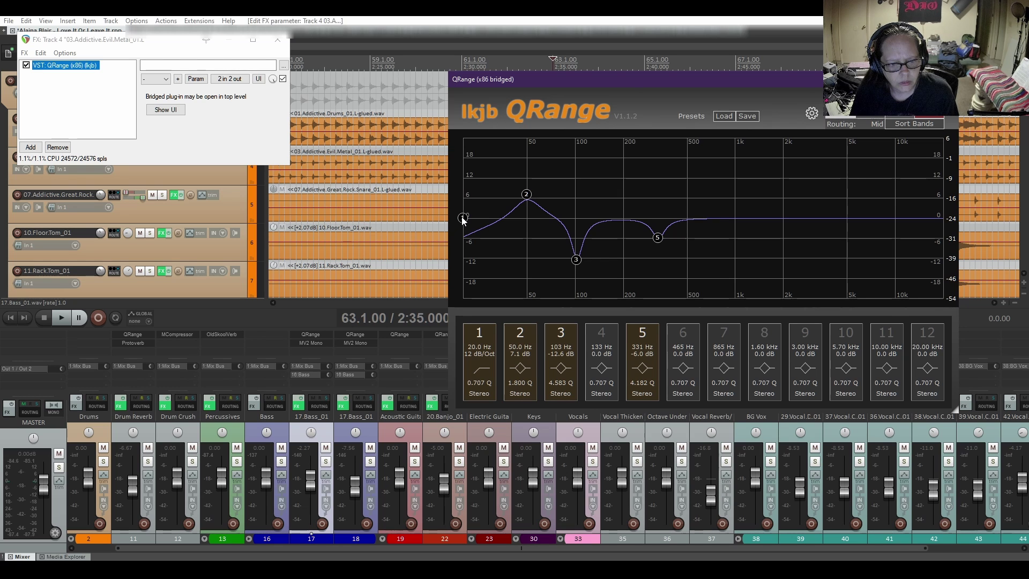
{"action": "left_click_drag", "start_coordinate": [446, 272], "coordinate": [369, 275]}
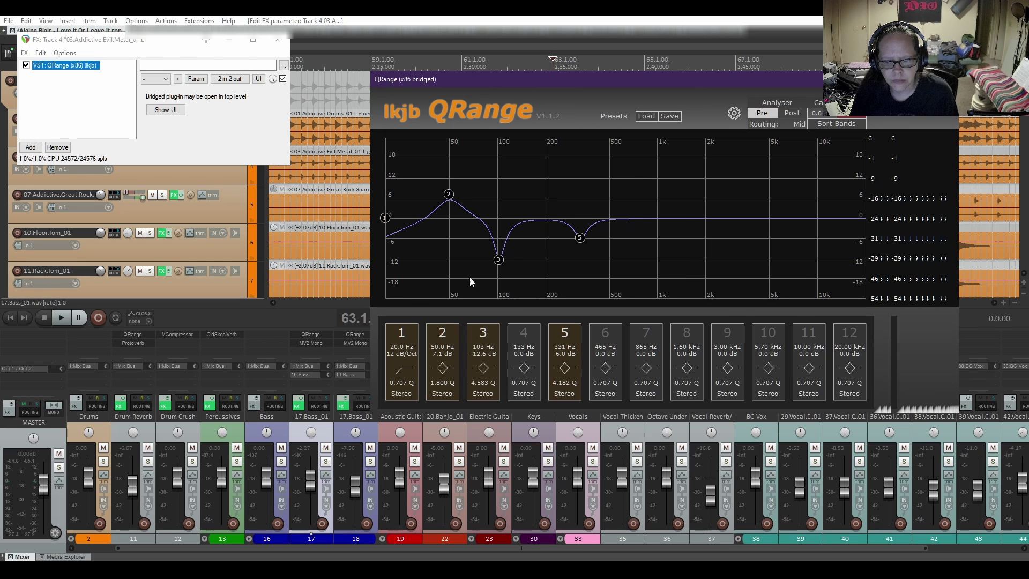
{"action": "left_click_drag", "start_coordinate": [366, 294], "coordinate": [447, 295]}
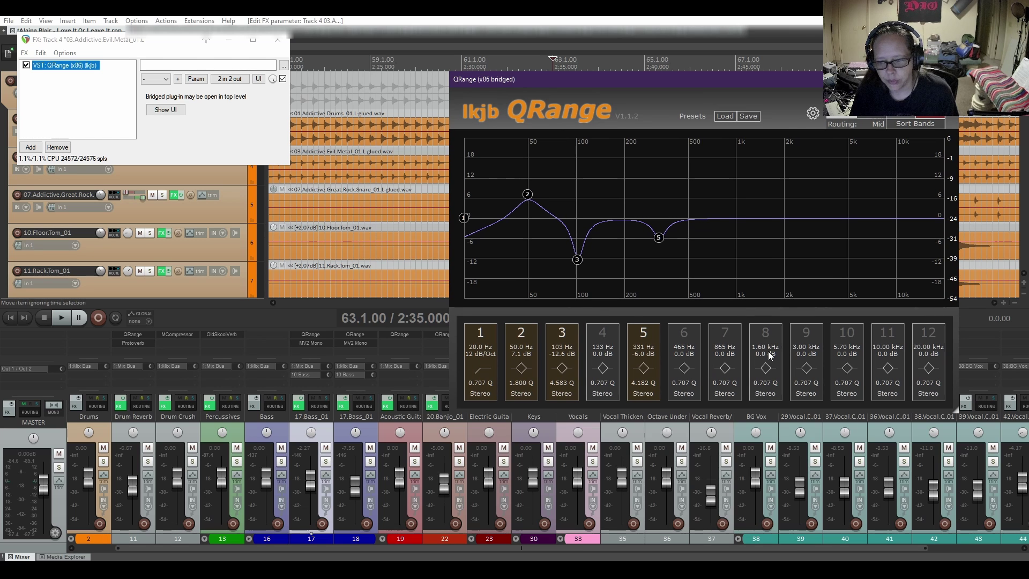
{"action": "left_click_drag", "start_coordinate": [960, 411], "coordinate": [1014, 461]}
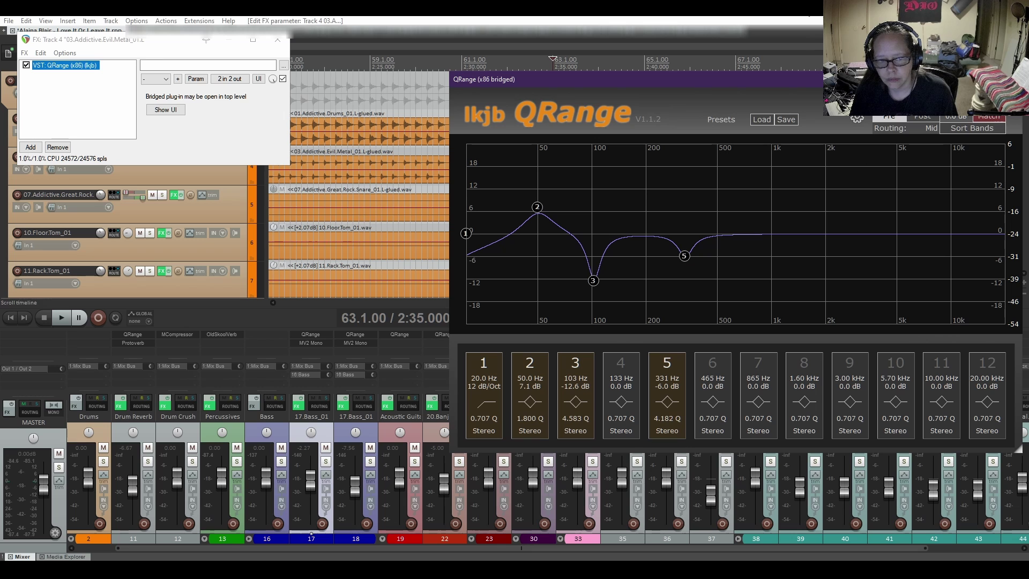
{"action": "left_click_drag", "start_coordinate": [809, 81], "coordinate": [715, 62]}
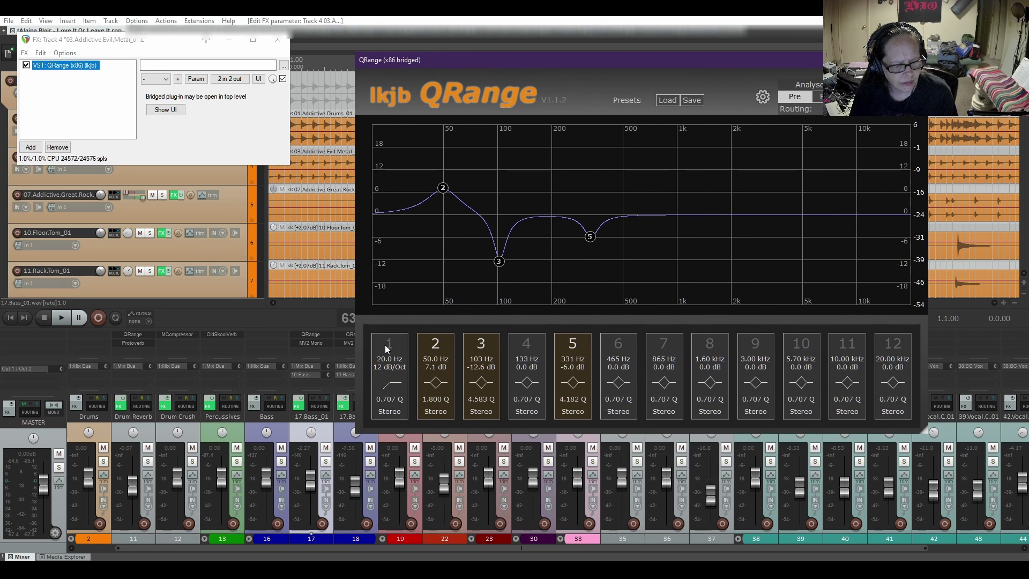
Change the drum QRange band 1 low-cut slope to 48 dB/Oct and briefly play to hear it.
{"action": "left_click", "coordinate": [386, 373]}
{"action": "left_click", "coordinate": [398, 389]}
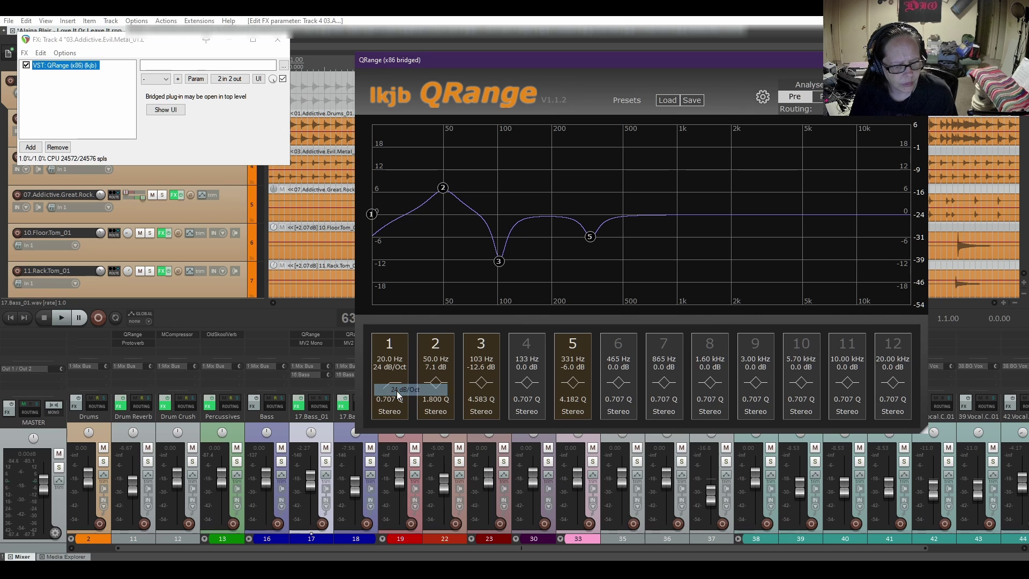
{"action": "left_click", "coordinate": [394, 377]}
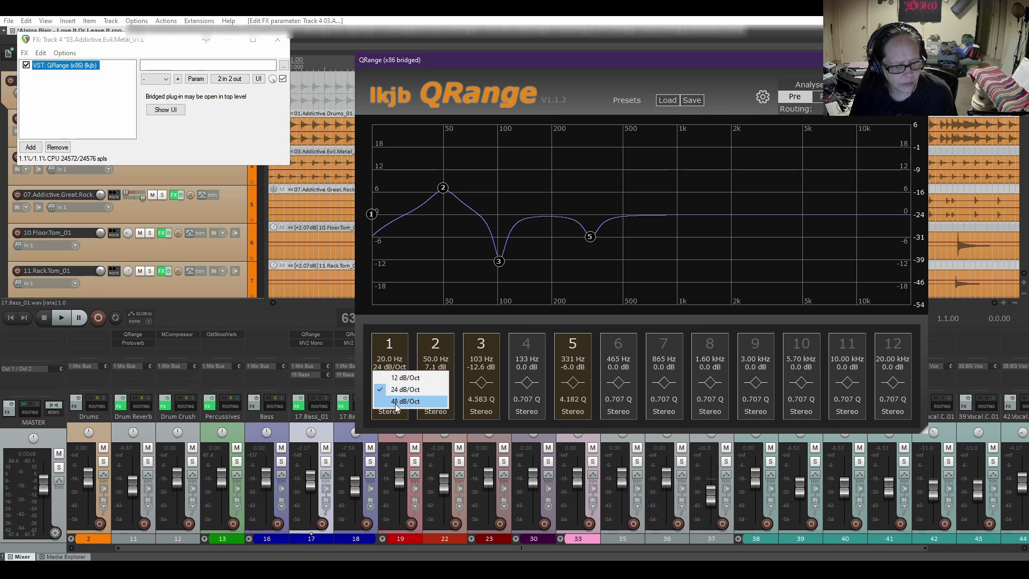
{"action": "left_click", "coordinate": [396, 403]}
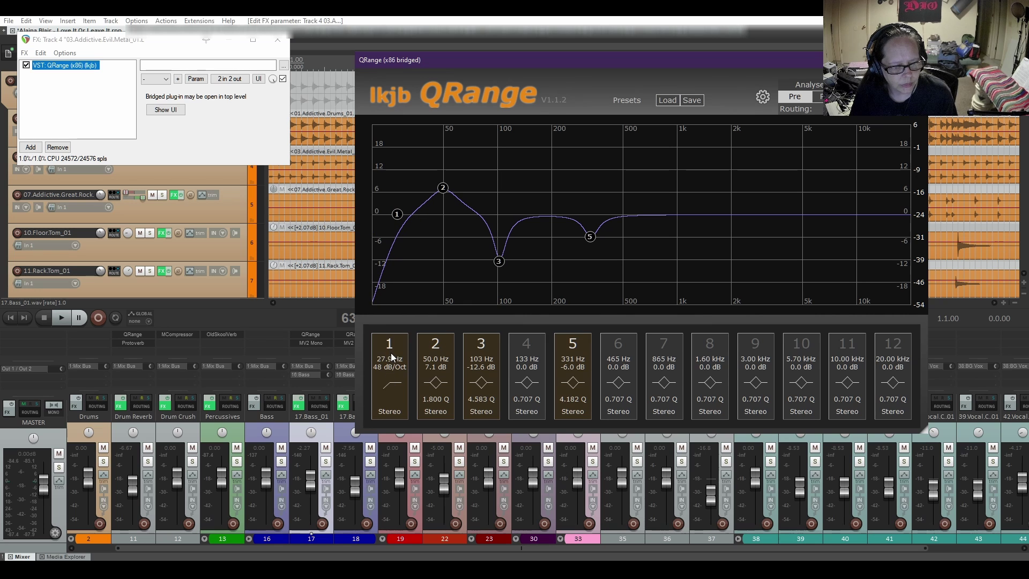
{"action": "left_click", "coordinate": [62, 318]}
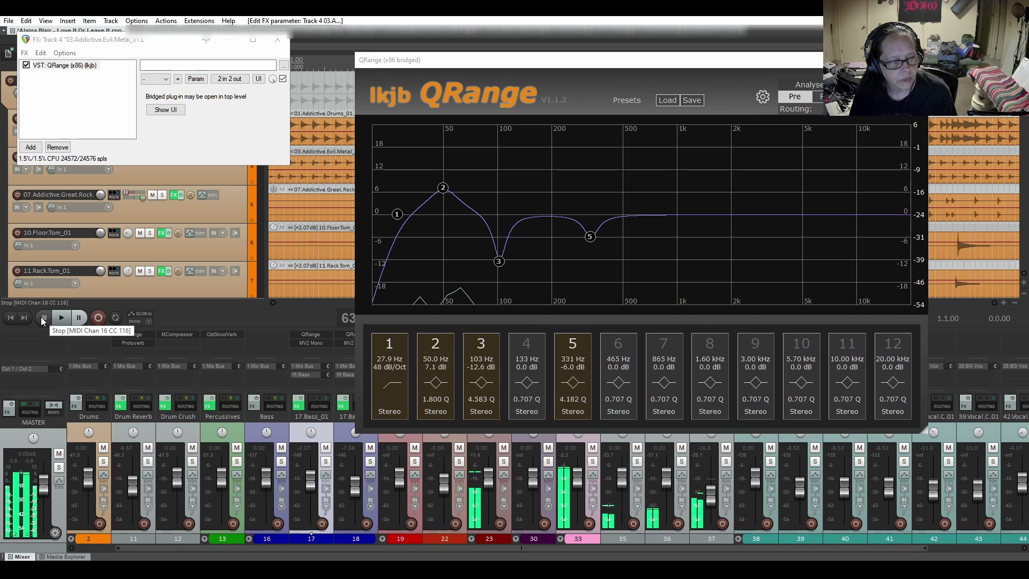
{"action": "left_click", "coordinate": [43, 319]}
Close the drum FX chain, return to the project start, and move the QRange window down.
{"action": "left_click", "coordinate": [277, 40]}
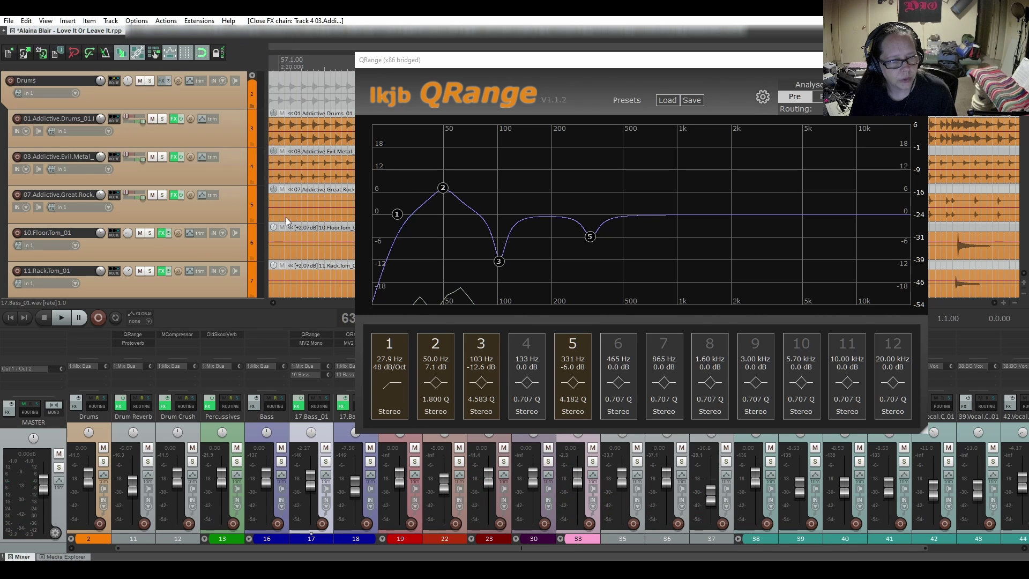
{"action": "left_click", "coordinate": [18, 320]}
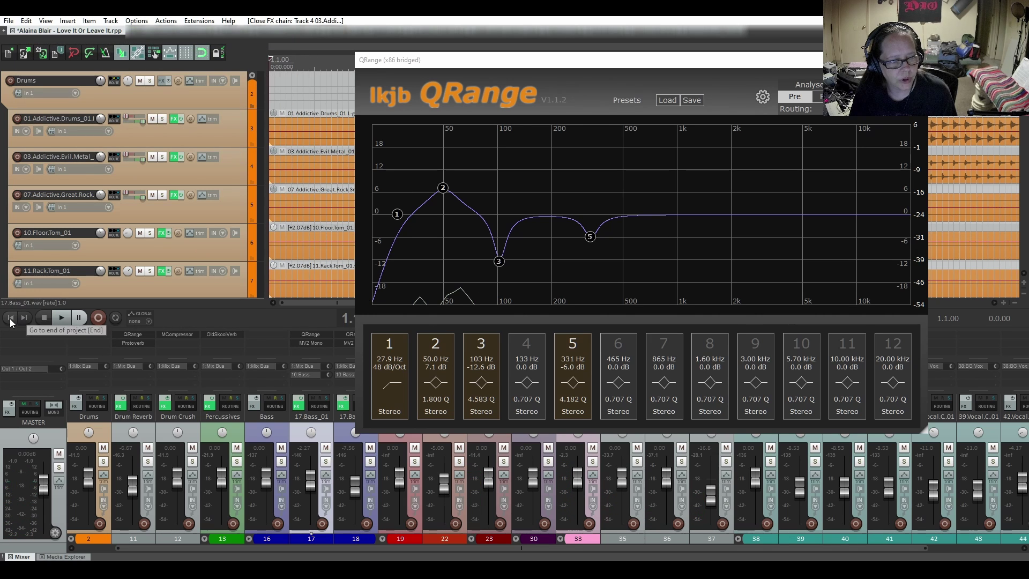
{"action": "left_click_drag", "start_coordinate": [696, 62], "coordinate": [710, 208]}
{"action": "left_click", "coordinate": [631, 19]}
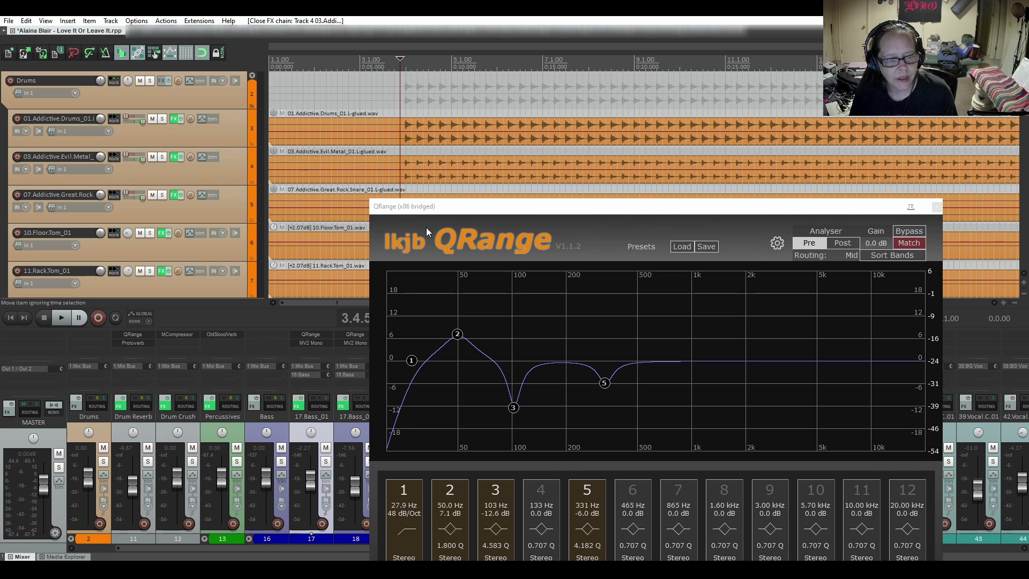
While playing, move band 2 to 62.4 Hz with Q 1.623 and switch the analyser to Post.
{"action": "left_click", "coordinate": [61, 319]}
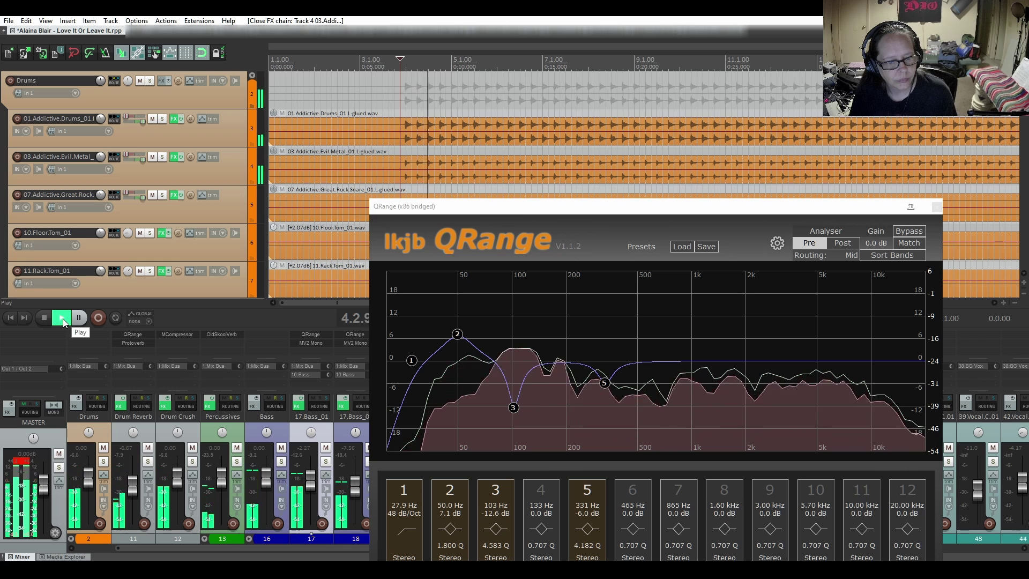
{"action": "left_click", "coordinate": [456, 339]}
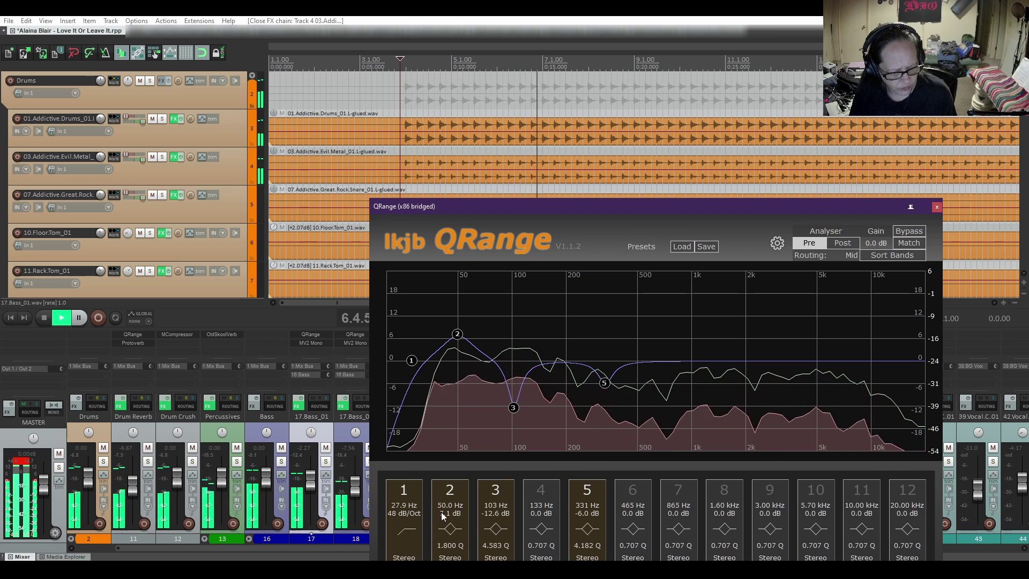
{"action": "left_click_drag", "start_coordinate": [445, 507], "coordinate": [448, 493]}
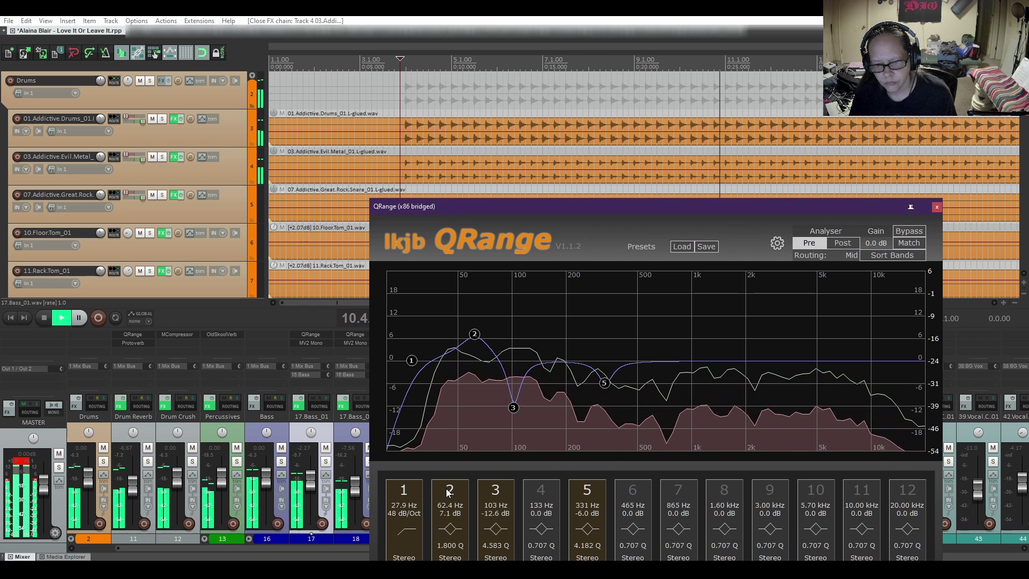
{"action": "left_click", "coordinate": [841, 243]}
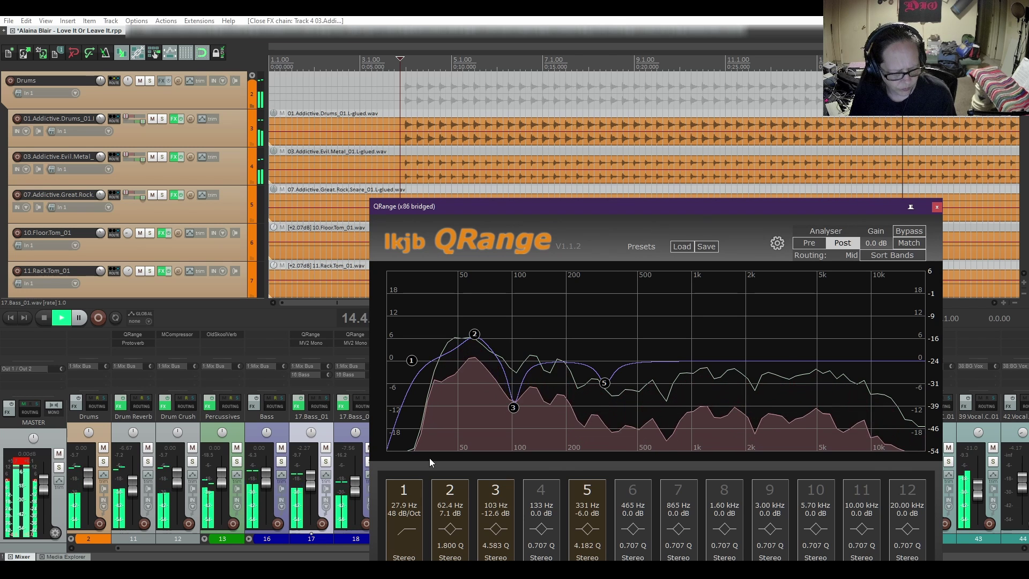
{"action": "mouse_move", "coordinate": [452, 545]}
{"action": "left_mouse_down"}
{"action": "mouse_move", "coordinate": [451, 530]}
{"action": "mouse_move", "coordinate": [451, 540]}
{"action": "left_mouse_up"}
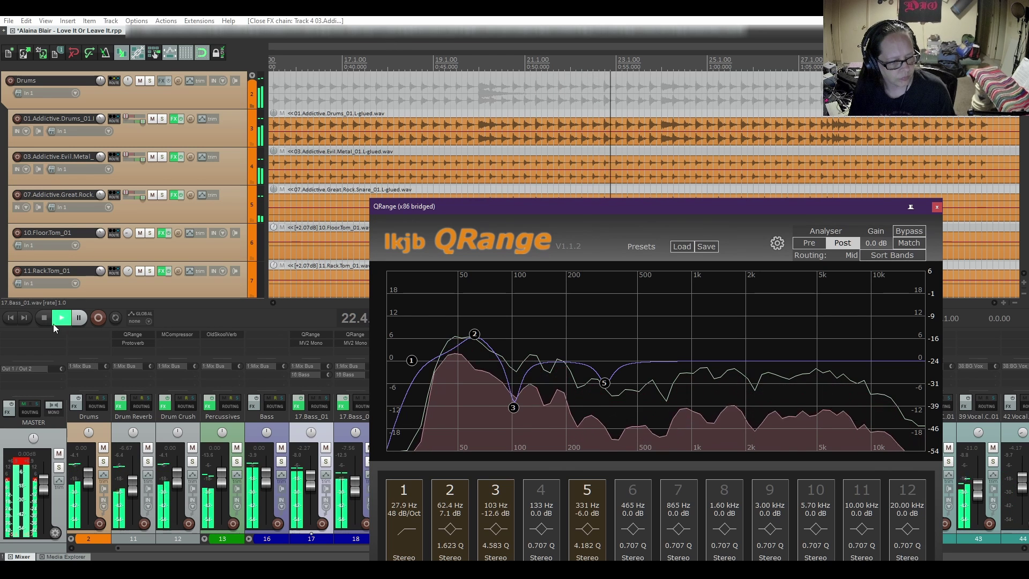
{"action": "left_click", "coordinate": [30, 320]}
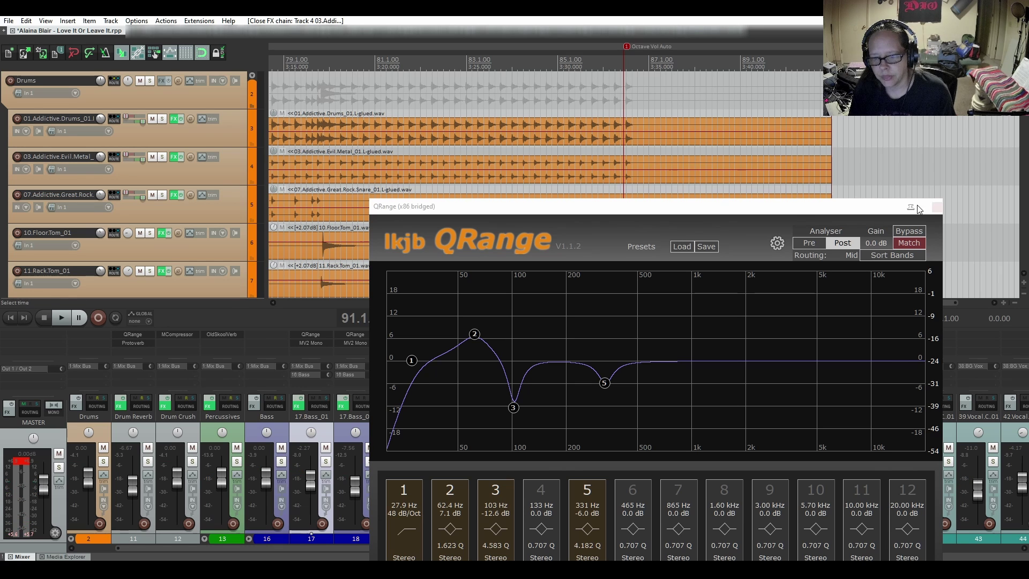
Close the Evil Metal QRange and open track 1 Mix Bus's empty FX chain, centred on screen.
{"action": "left_click", "coordinate": [937, 208]}
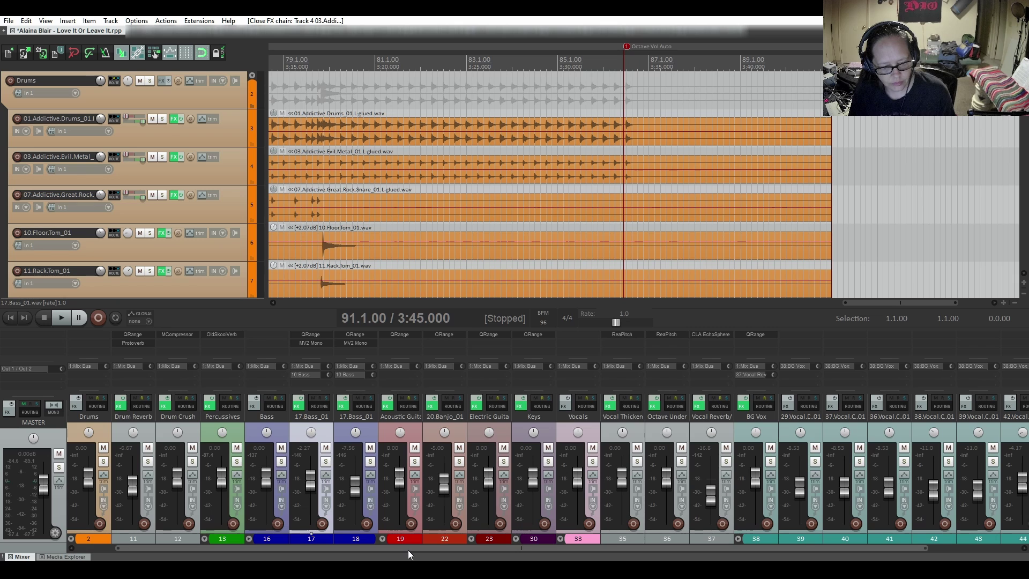
{"action": "scroll", "coordinate": [408, 550], "scroll_direction": "left", "scroll_amount": 1}
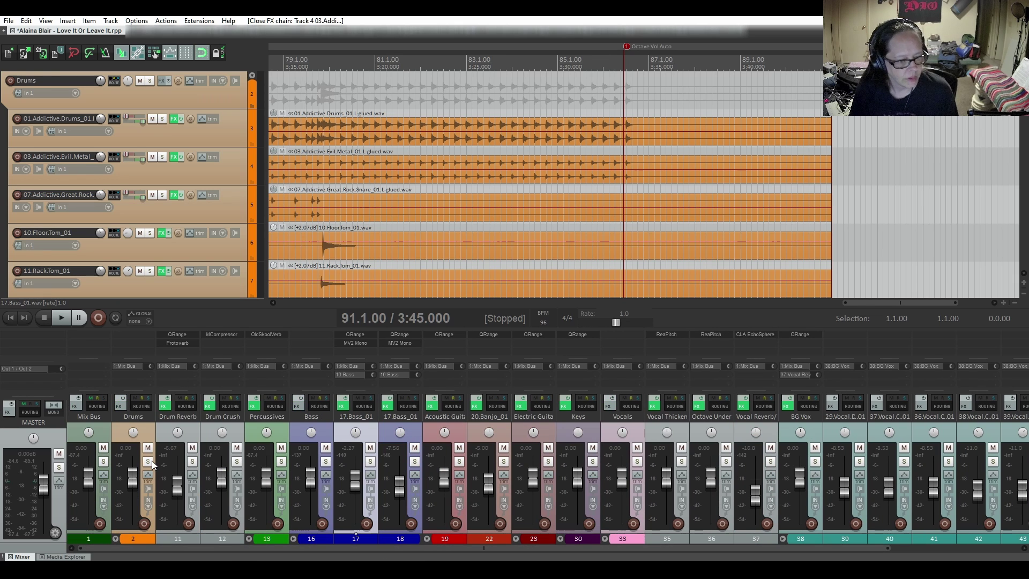
{"action": "left_click", "coordinate": [75, 406]}
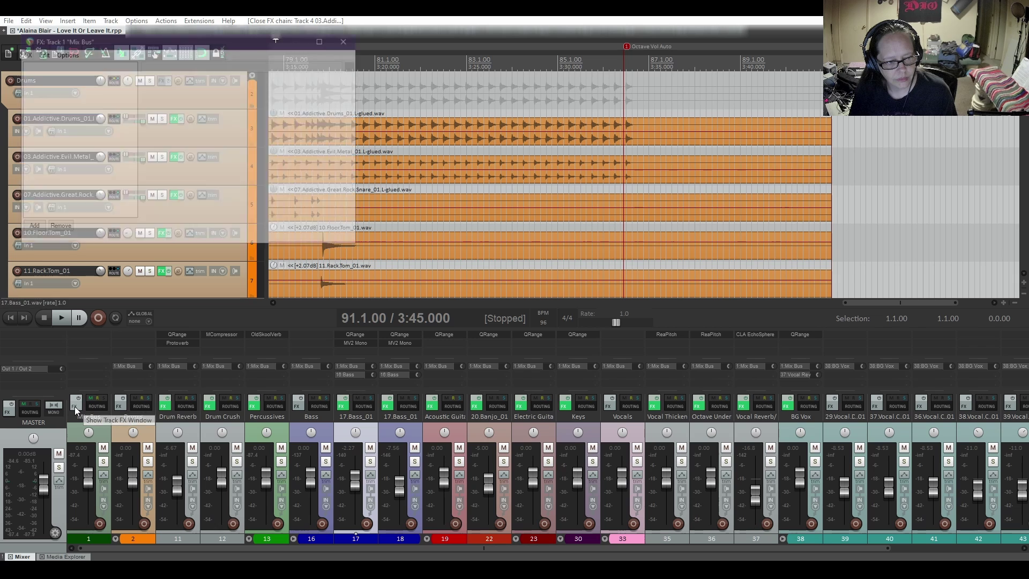
{"action": "left_click_drag", "start_coordinate": [202, 49], "coordinate": [504, 157]}
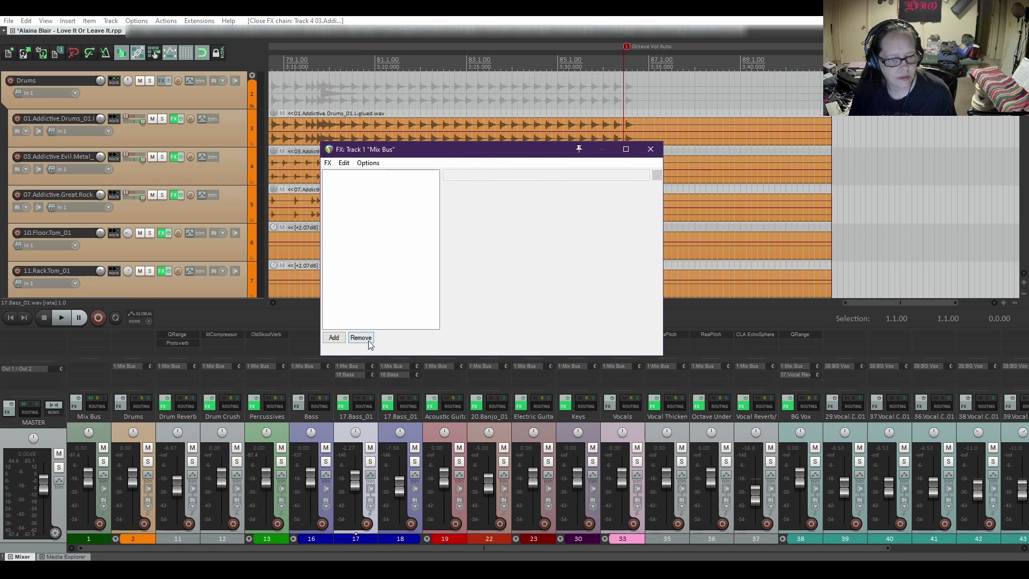
Insert Limiter No6 (x86) from the Limiter folder into the Mix Bus FX chain, then close its window.
{"action": "left_click", "coordinate": [334, 338]}
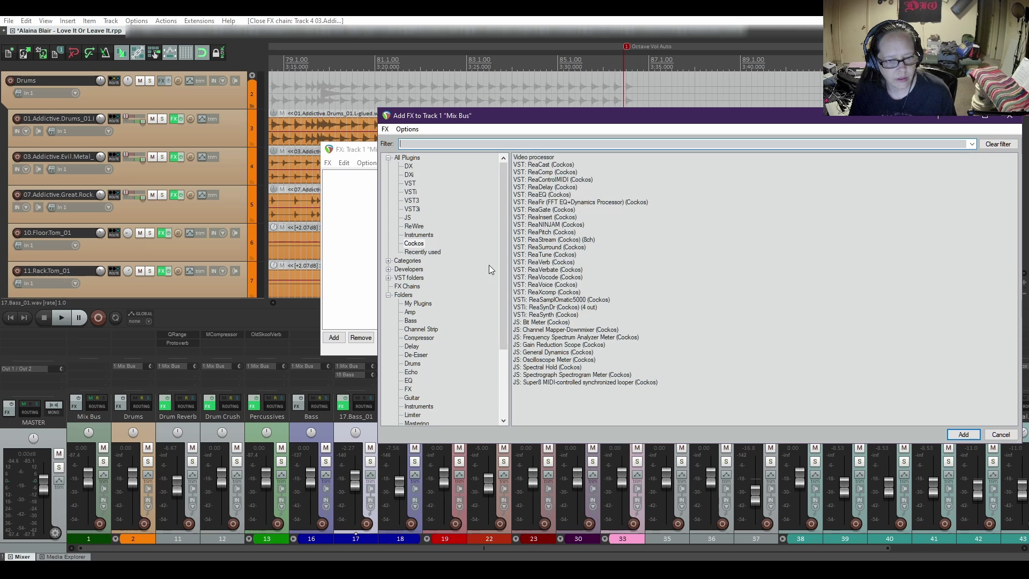
{"action": "left_click_drag", "start_coordinate": [503, 235], "coordinate": [478, 349]}
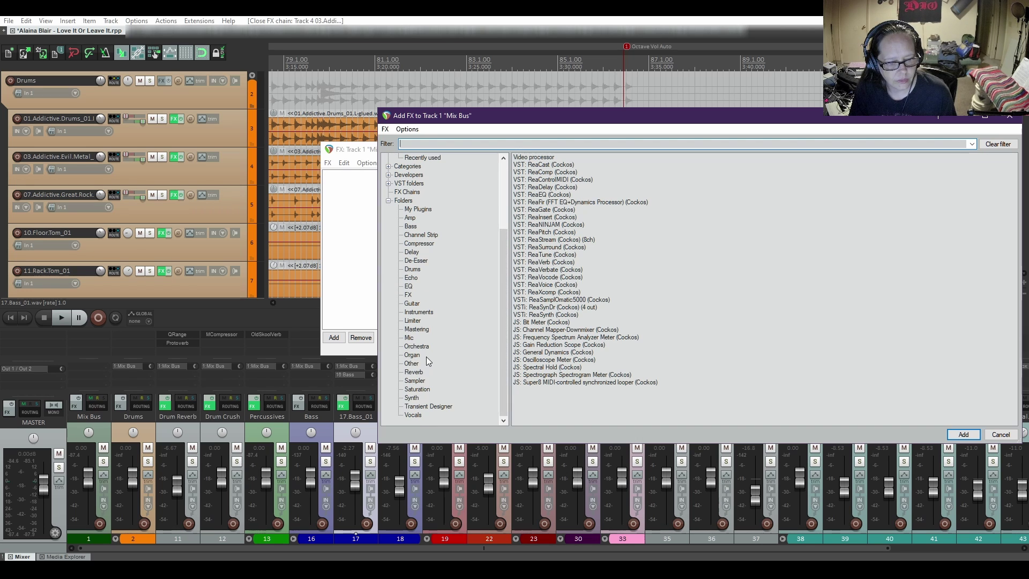
{"action": "left_click", "coordinate": [411, 321]}
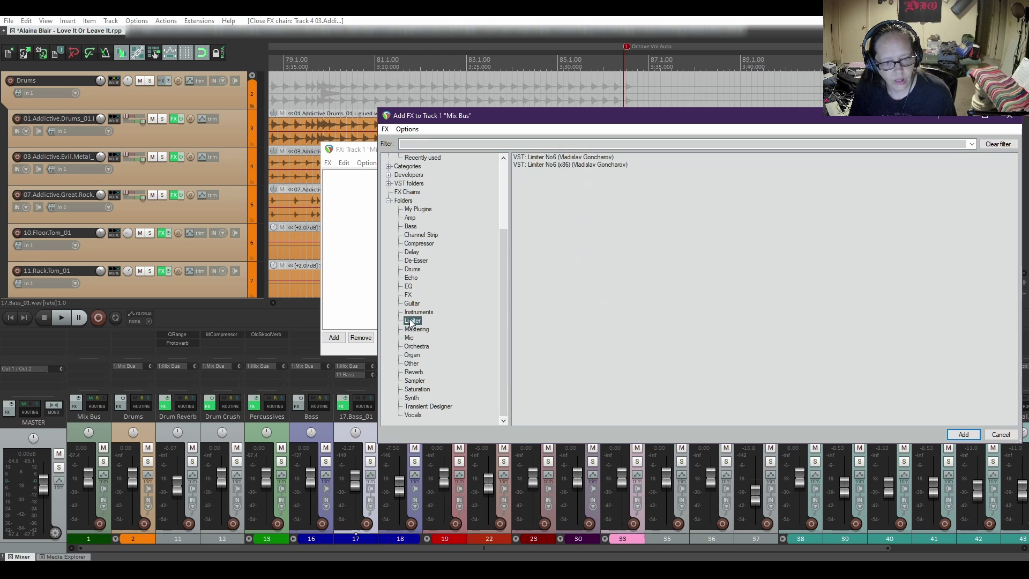
{"action": "double_click", "coordinate": [558, 164]}
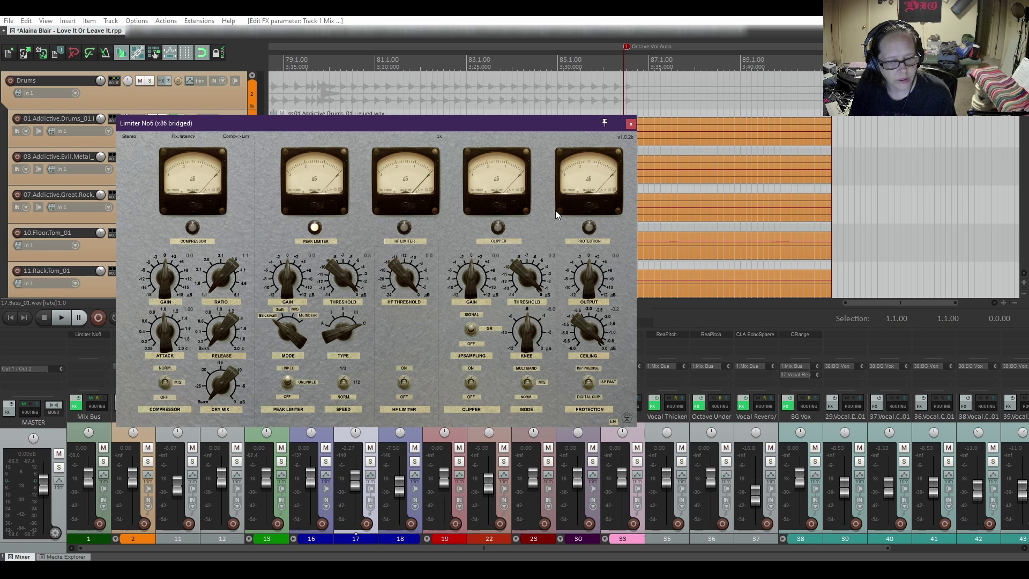
{"action": "left_click", "coordinate": [630, 125]}
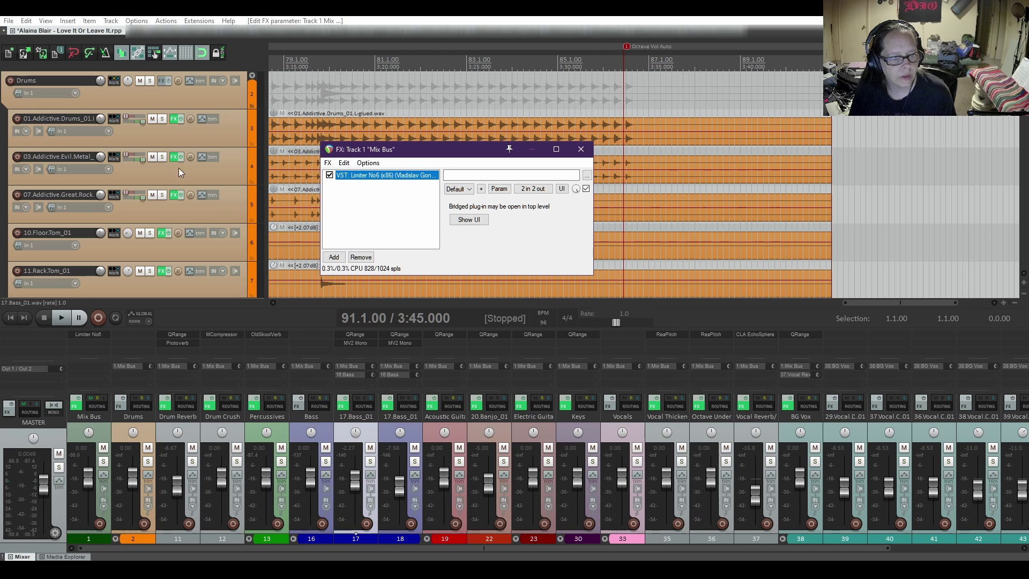
Add the Nova67P compressor to the Mix Bus and move it ahead of Limiter No6.
{"action": "left_click", "coordinate": [334, 257]}
{"action": "left_click", "coordinate": [419, 244]}
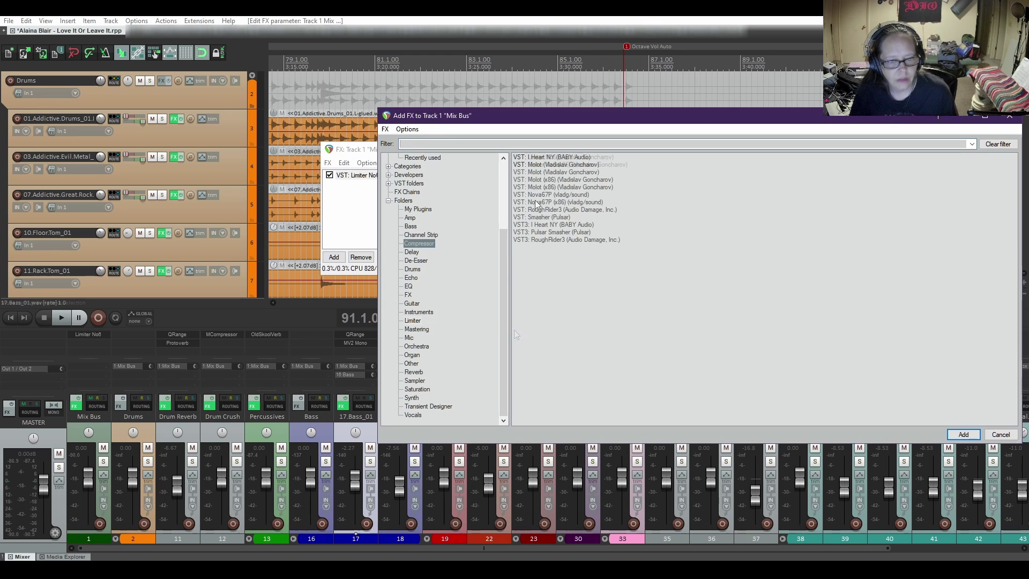
{"action": "double_click", "coordinate": [557, 202]}
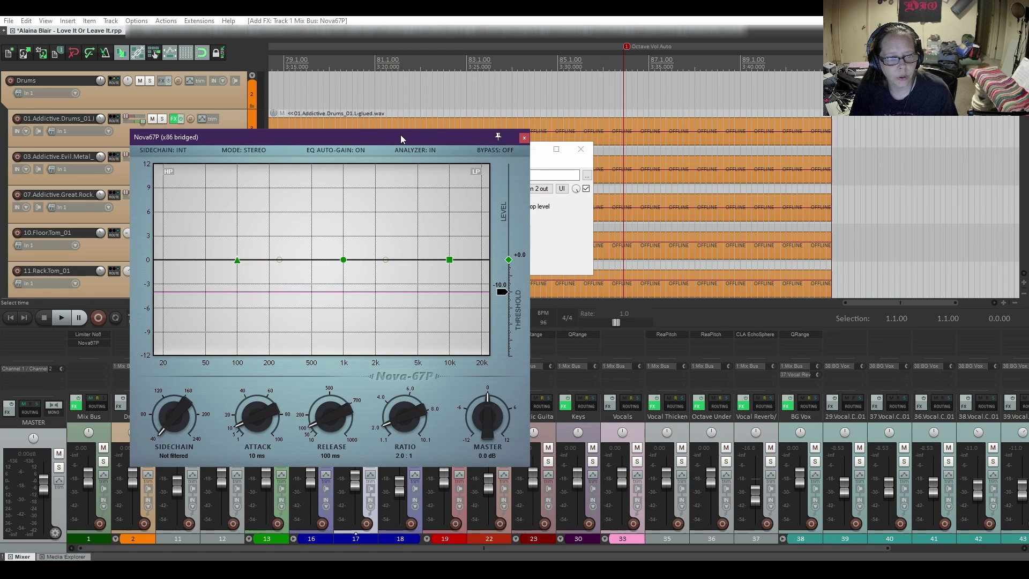
{"action": "left_click_drag", "start_coordinate": [401, 134], "coordinate": [622, 114]}
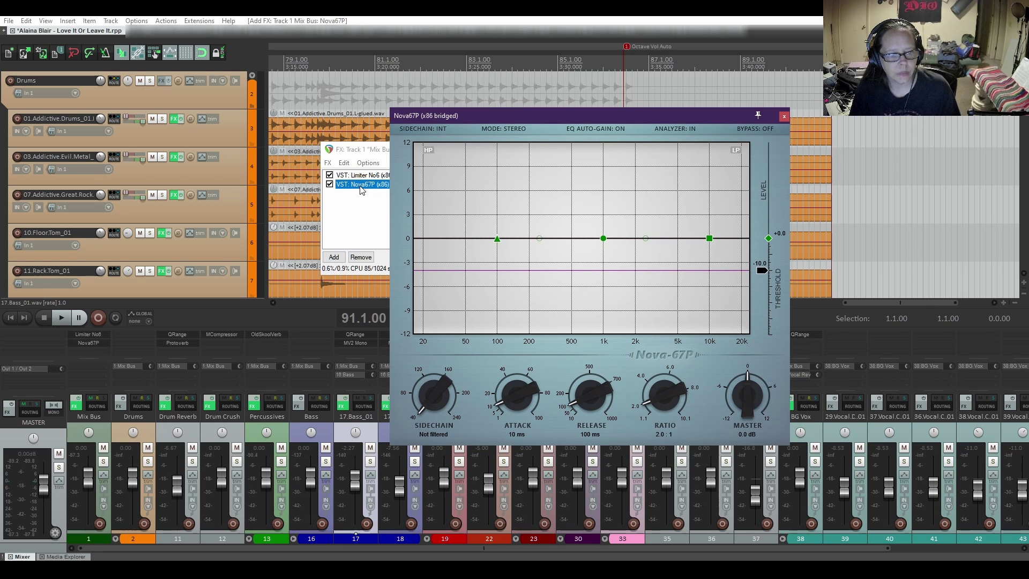
{"action": "left_click_drag", "start_coordinate": [480, 114], "coordinate": [583, 150]}
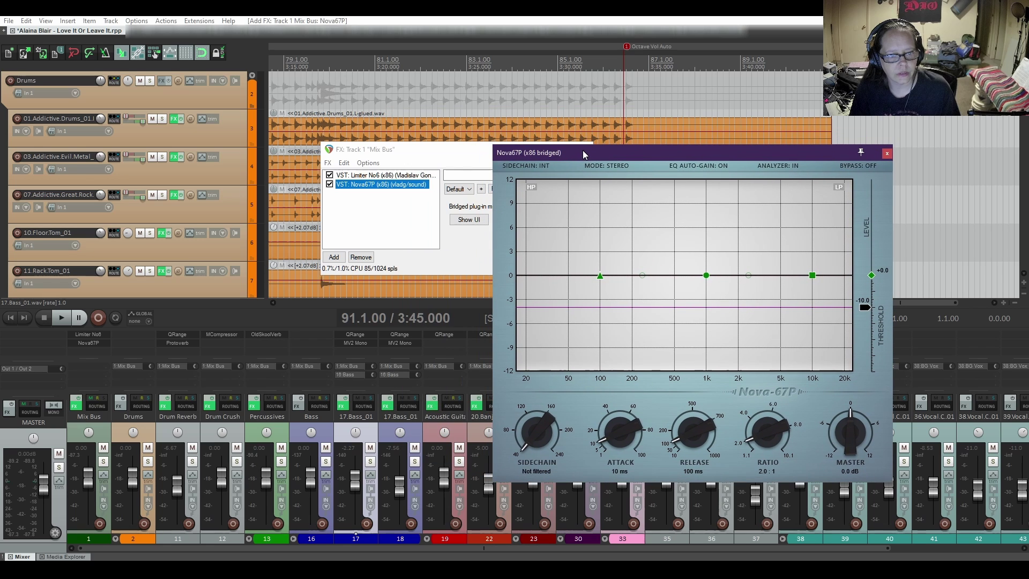
{"action": "double_click", "coordinate": [375, 184]}
{"action": "left_click_drag", "start_coordinate": [375, 184], "coordinate": [378, 175]}
Raise Nova67P's threshold to about -1.5 and set its sidechain high-pass to 100 Hz.
{"action": "double_click", "coordinate": [378, 175]}
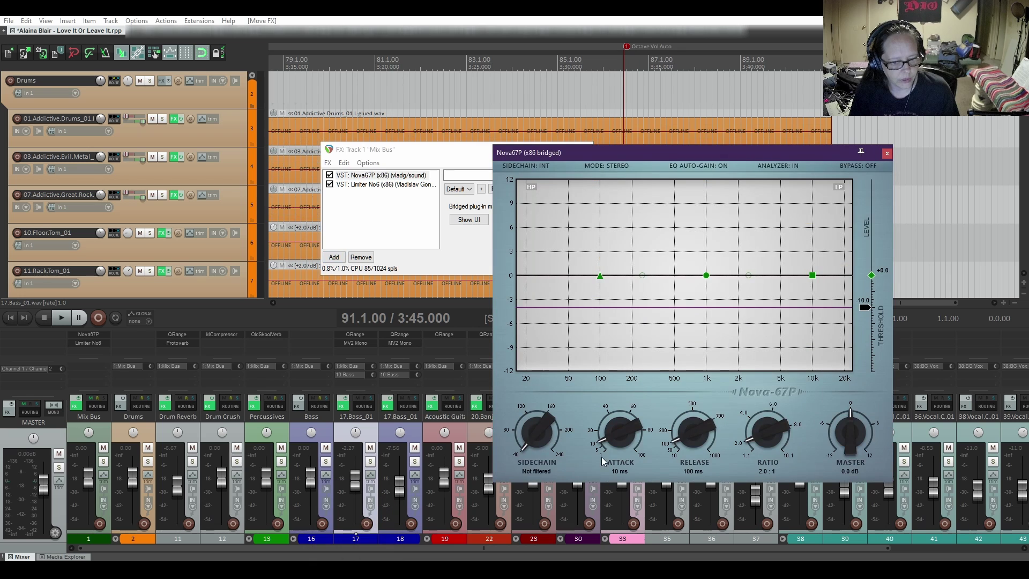
{"action": "left_click_drag", "start_coordinate": [751, 152], "coordinate": [637, 97]}
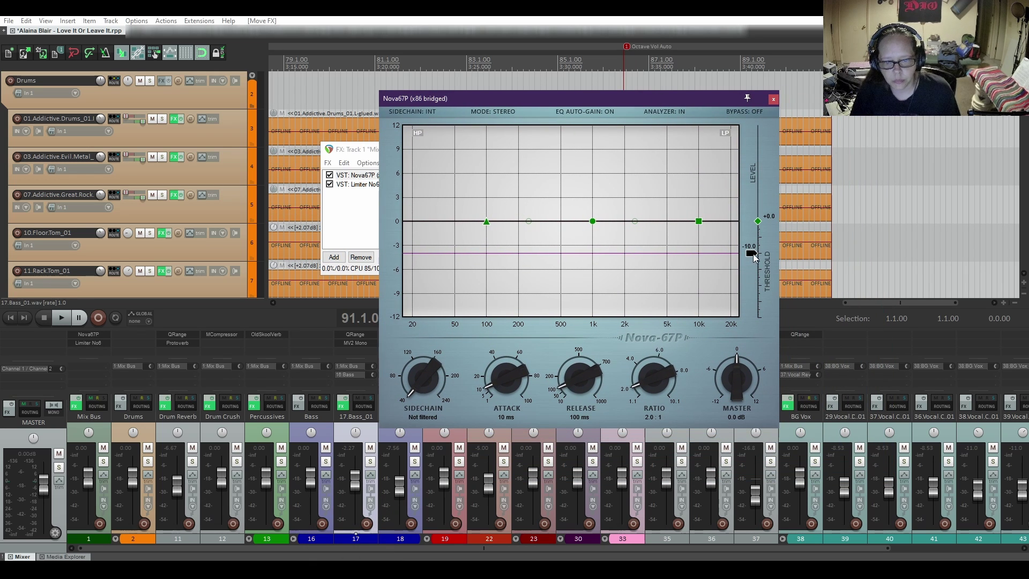
{"action": "left_click_drag", "start_coordinate": [754, 256], "coordinate": [752, 230]}
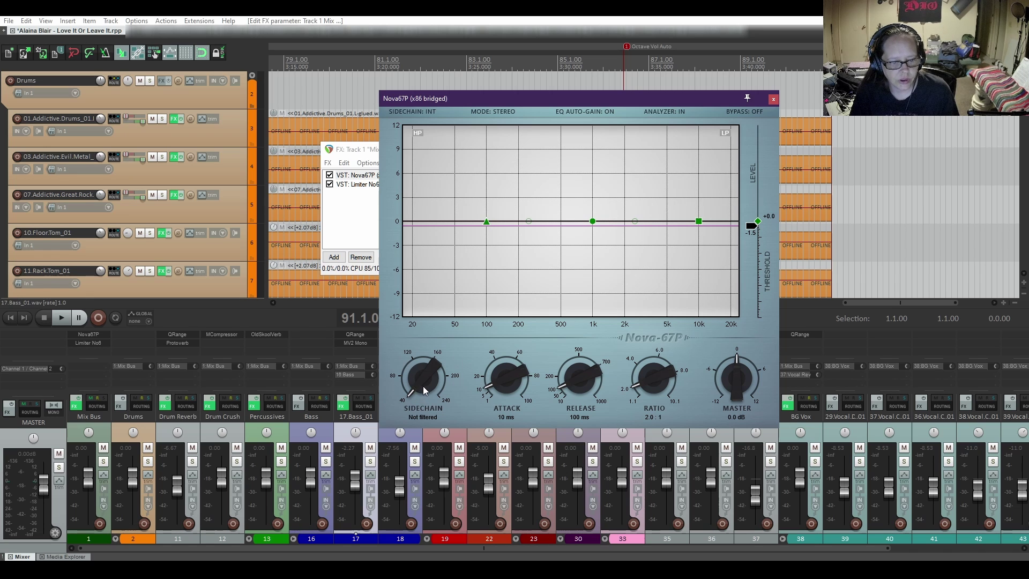
{"action": "left_click_drag", "start_coordinate": [423, 384], "coordinate": [419, 352]}
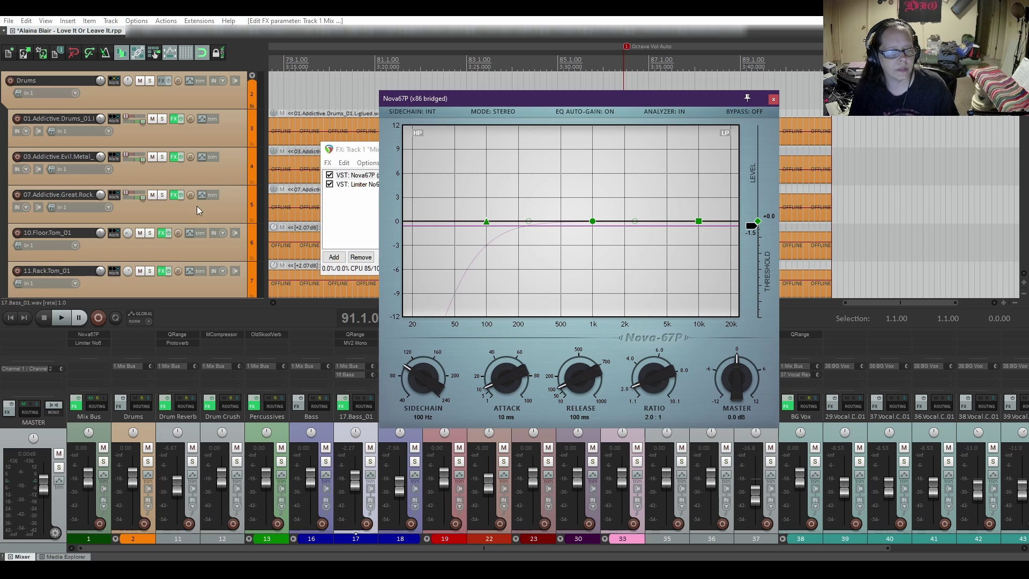
Jump to the project start, review Limiter No6's settings, then close the Mix Bus FX chain window.
{"action": "left_click", "coordinate": [11, 317]}
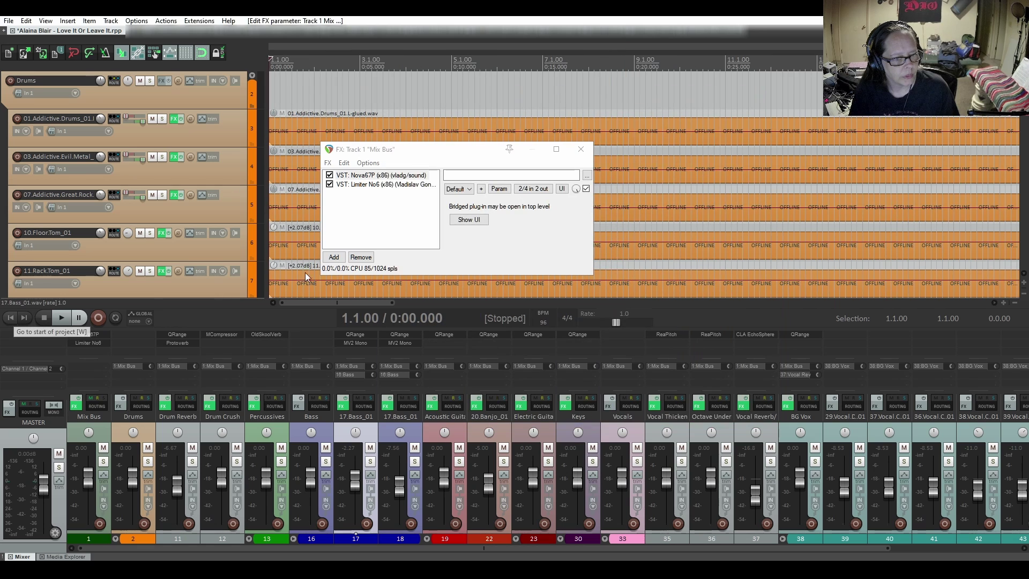
{"action": "double_click", "coordinate": [378, 185]}
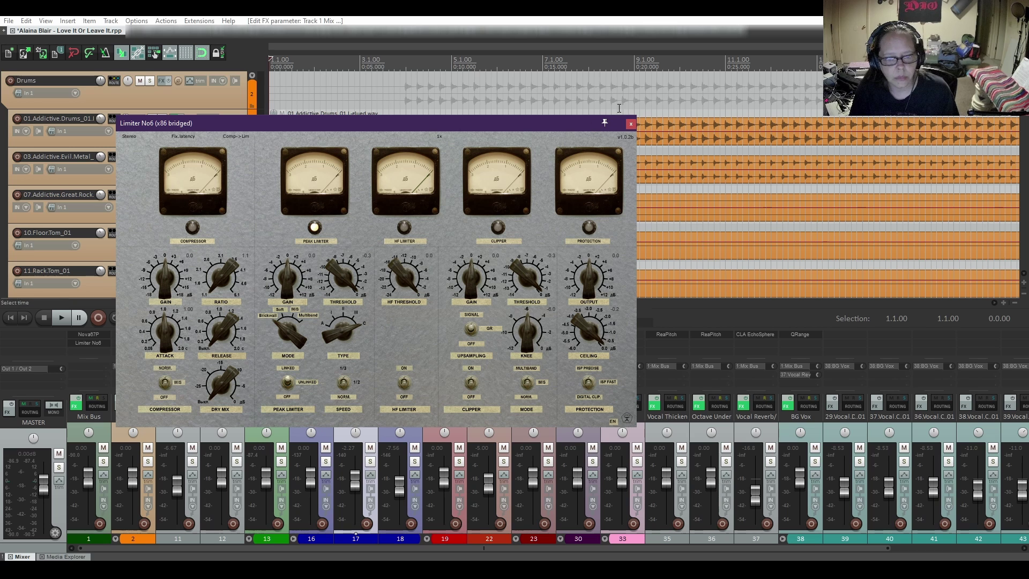
{"action": "left_click", "coordinate": [630, 125]}
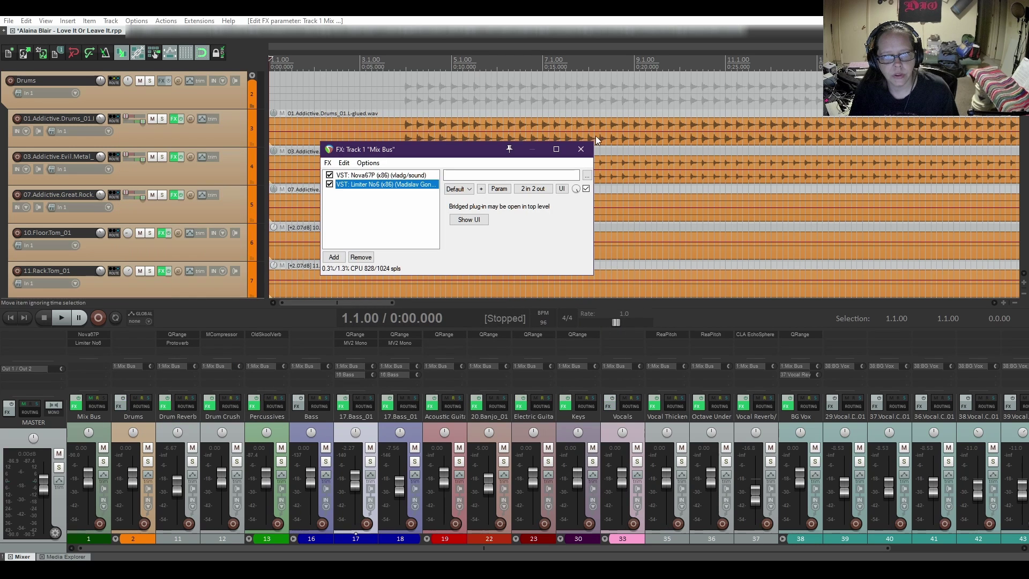
{"action": "left_click", "coordinate": [581, 149]}
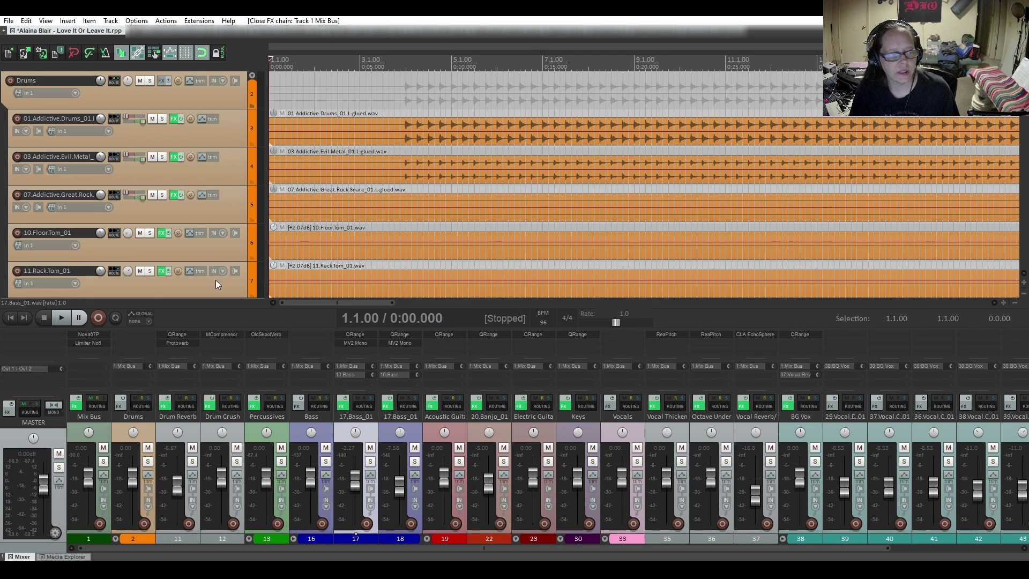